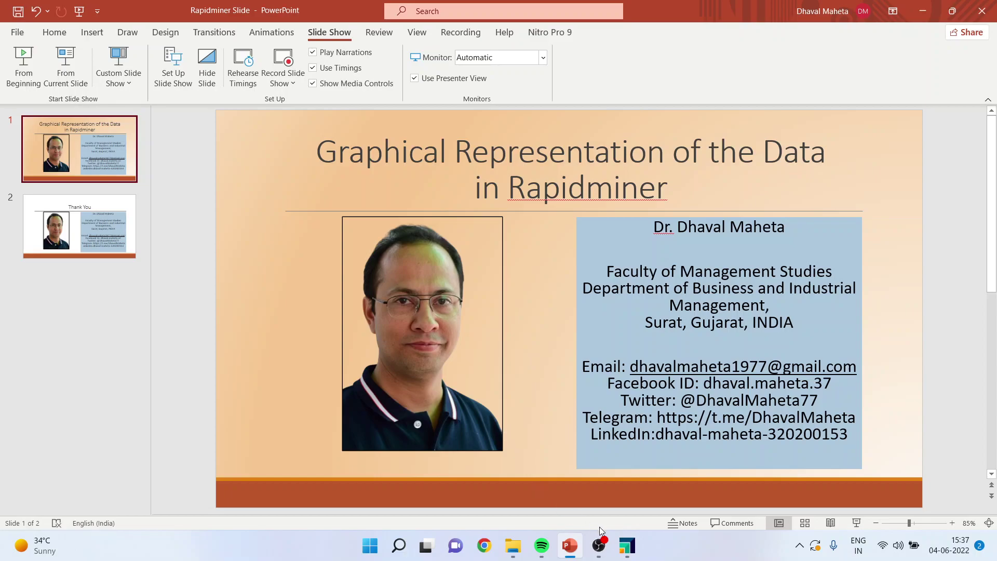
- Switch from the PowerPoint title slide to RapidMiner Studio using the taskbar
click(627, 545)
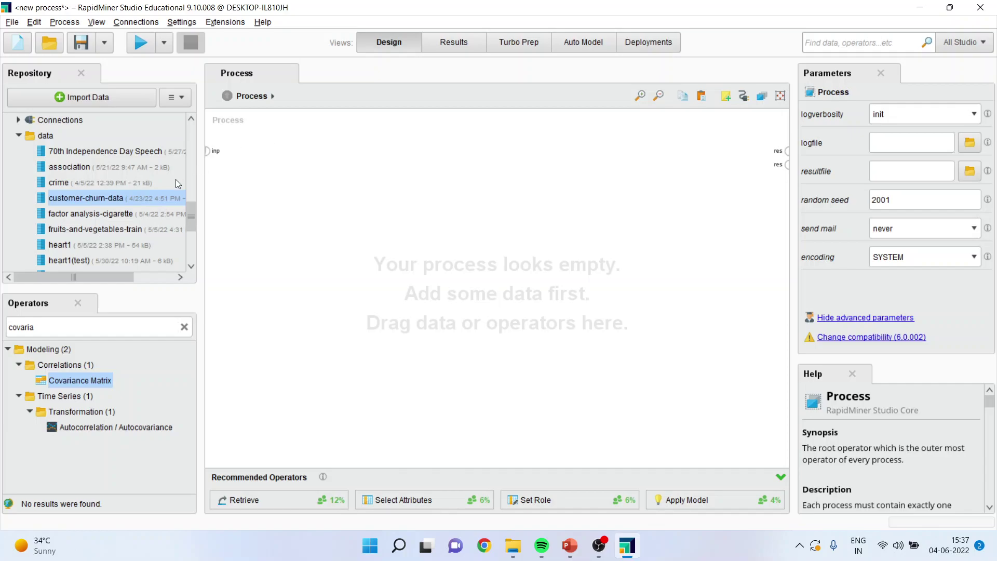
- Drop customer-churn-data into the process and connect its output to the result port
drag(125, 200, 211, 191)
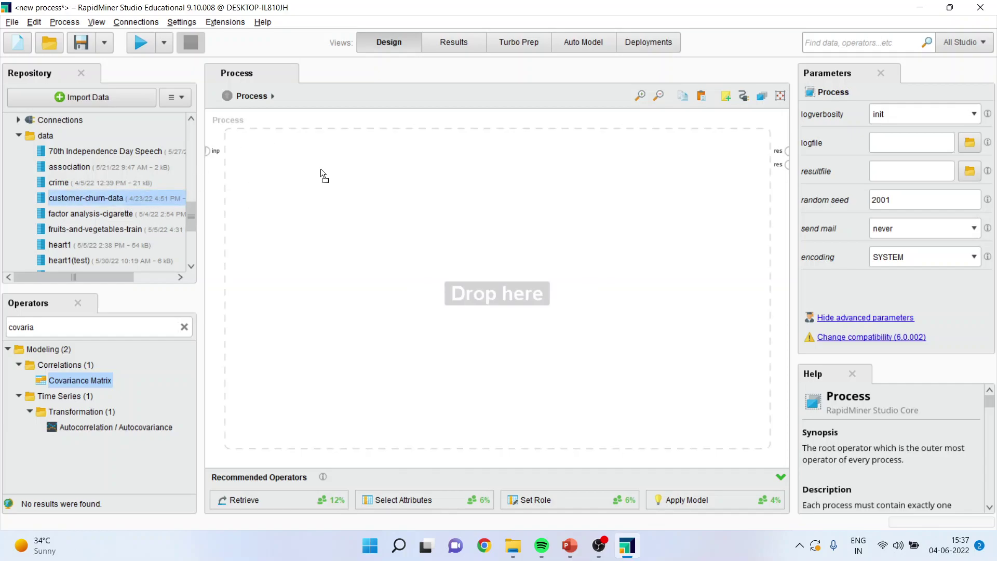
drag(319, 168, 316, 159)
click(339, 151)
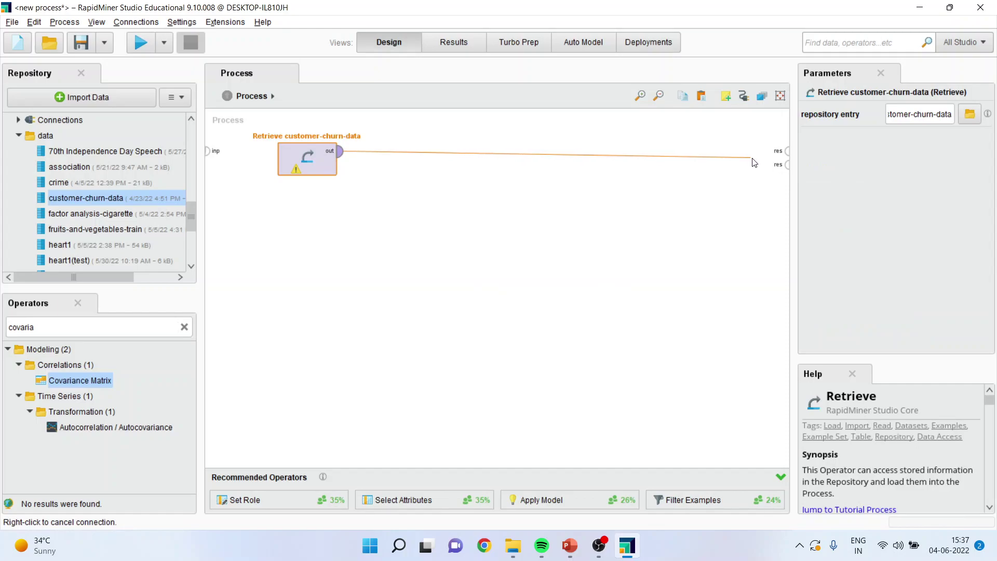
click(788, 152)
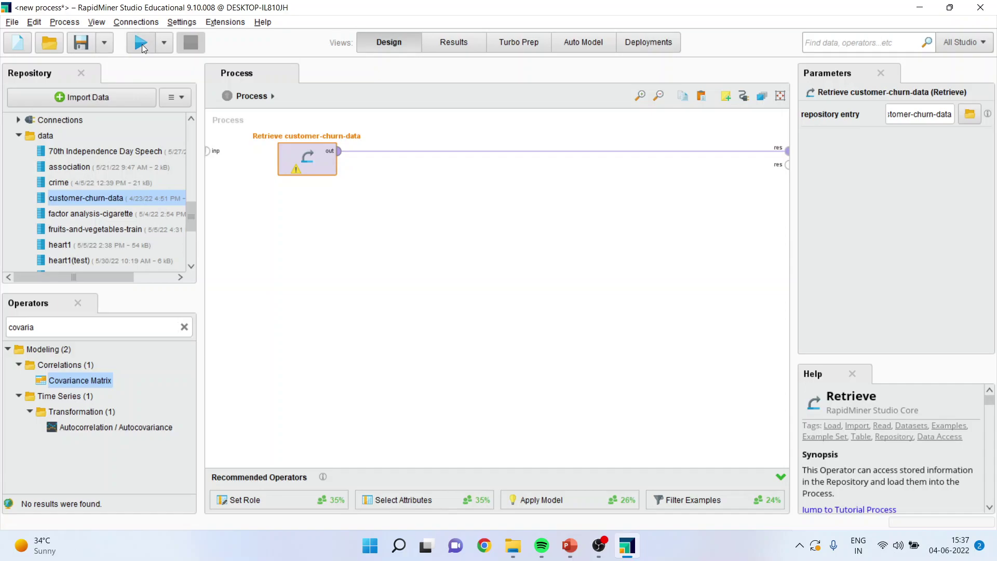
- Run the process, sort the 996-row table by Gender and Age, then rerun it
click(141, 45)
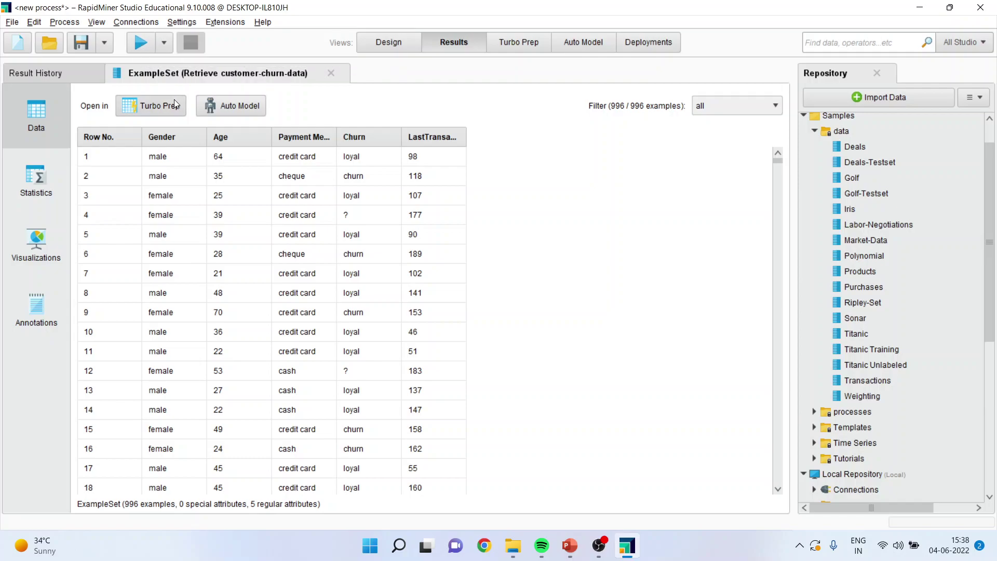
click(171, 134)
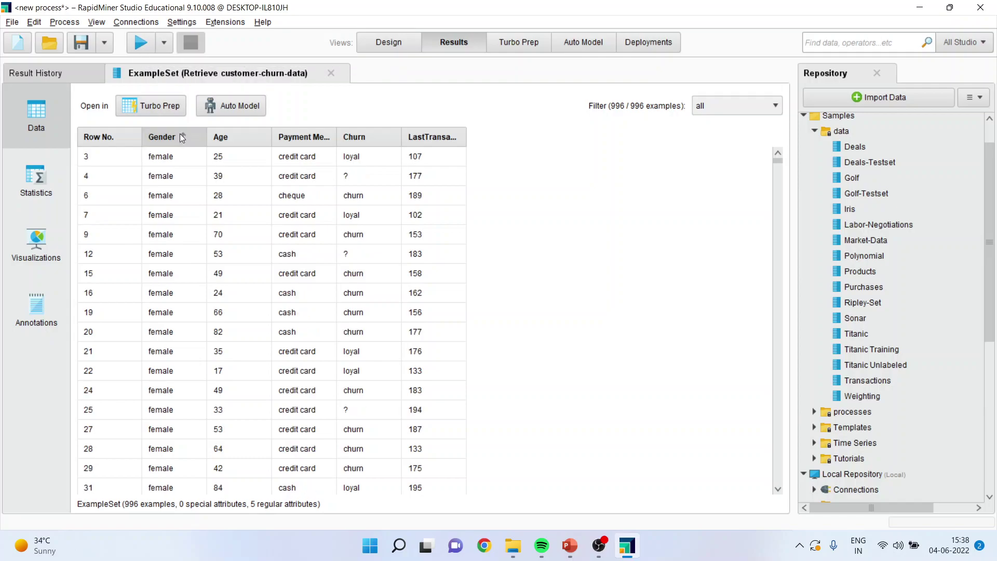
click(220, 138)
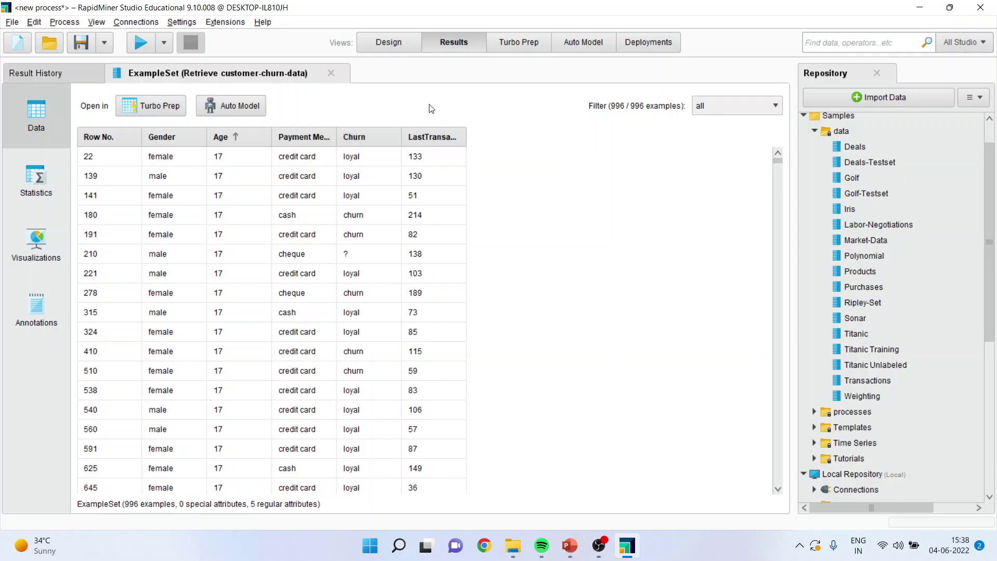
click(391, 45)
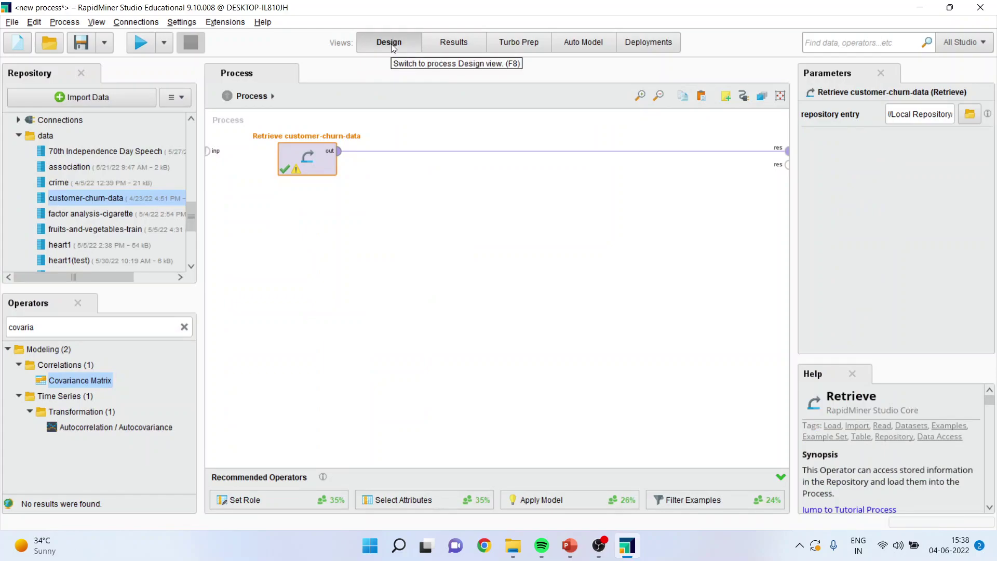
click(140, 42)
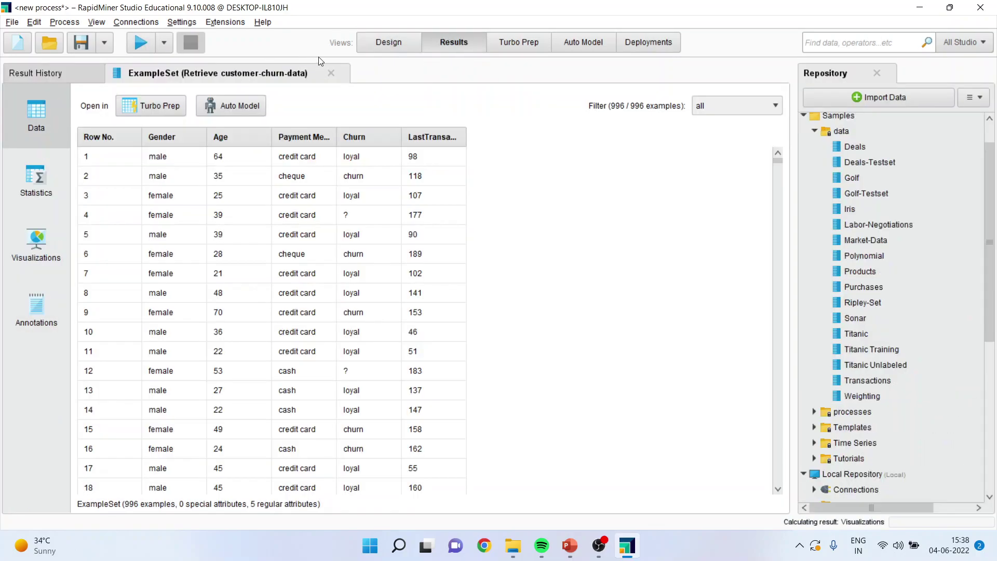
- In Visualizations, group the chart by Churn to count customers per churn value
click(32, 254)
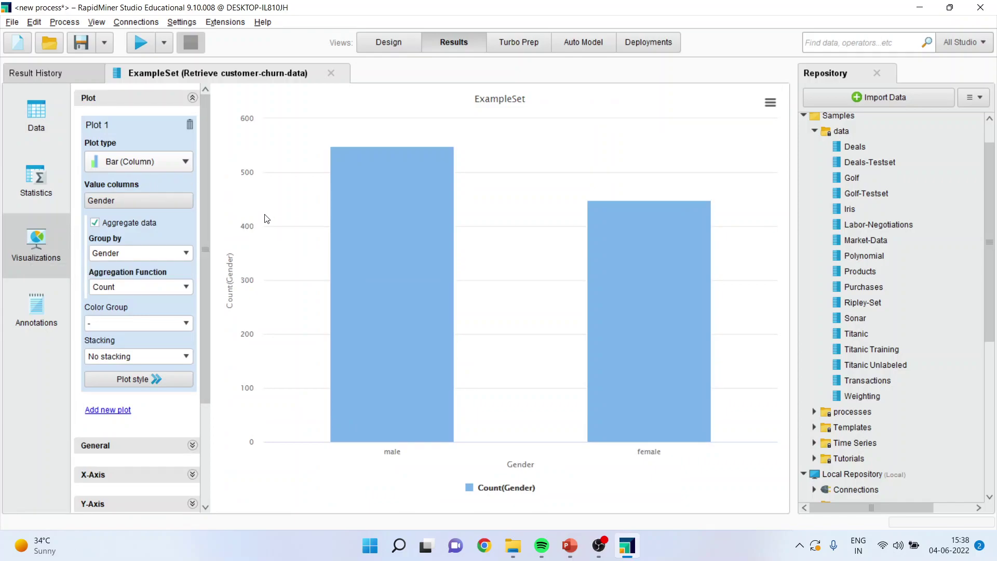
mouse_move(436, 267)
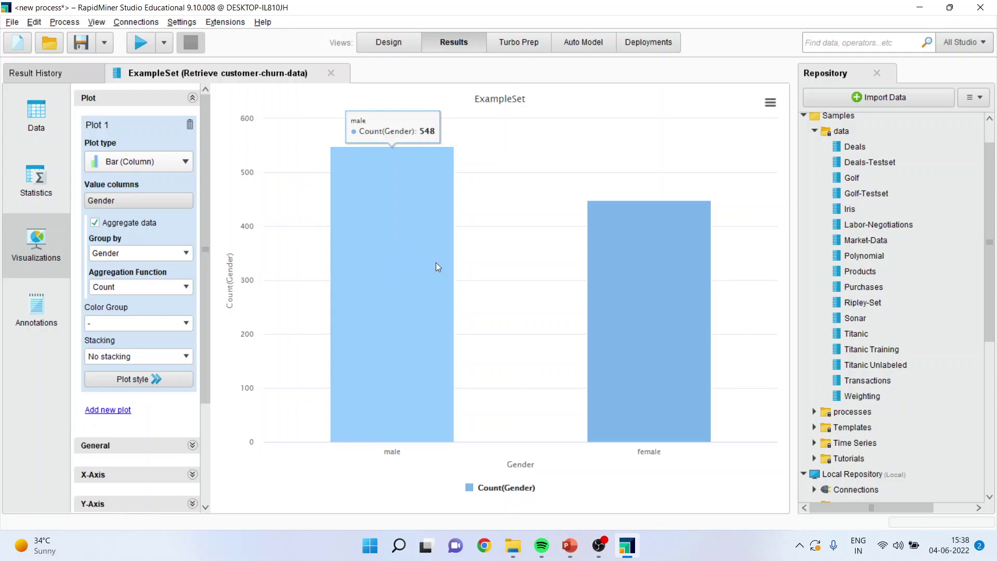
click(187, 254)
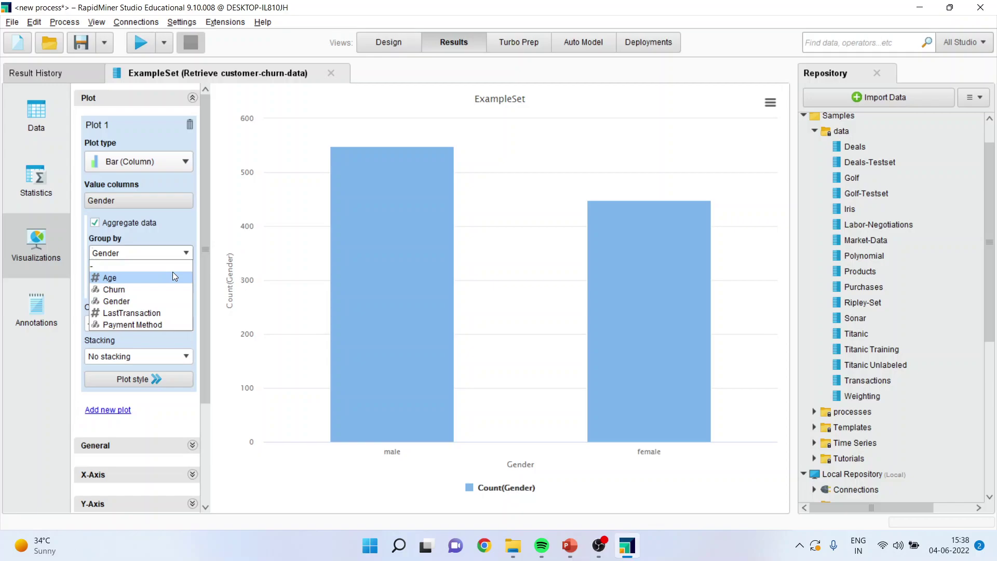
click(168, 288)
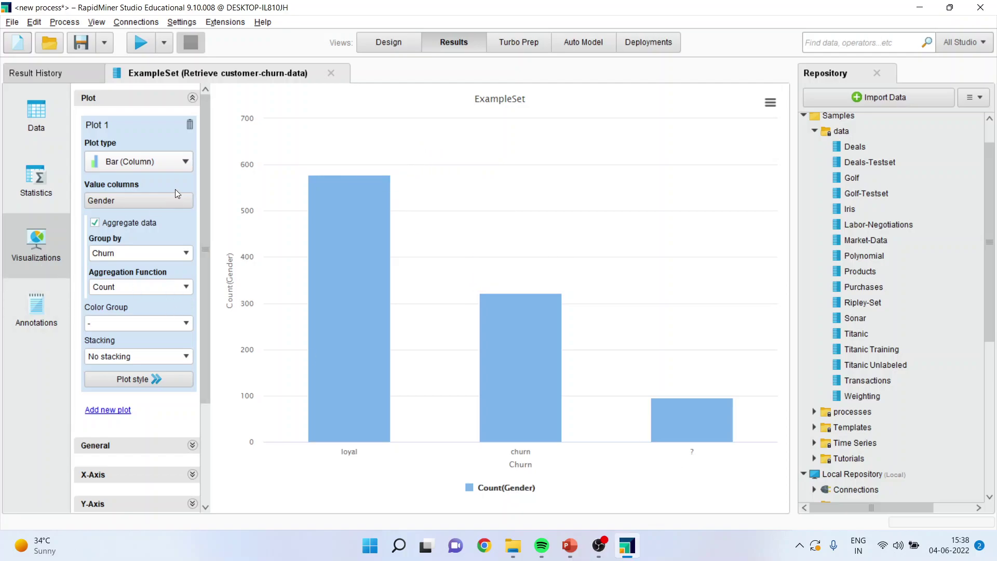
- Try Bar (Horizontal), return to Bar (Column), and bring up the Value columns choice
click(188, 164)
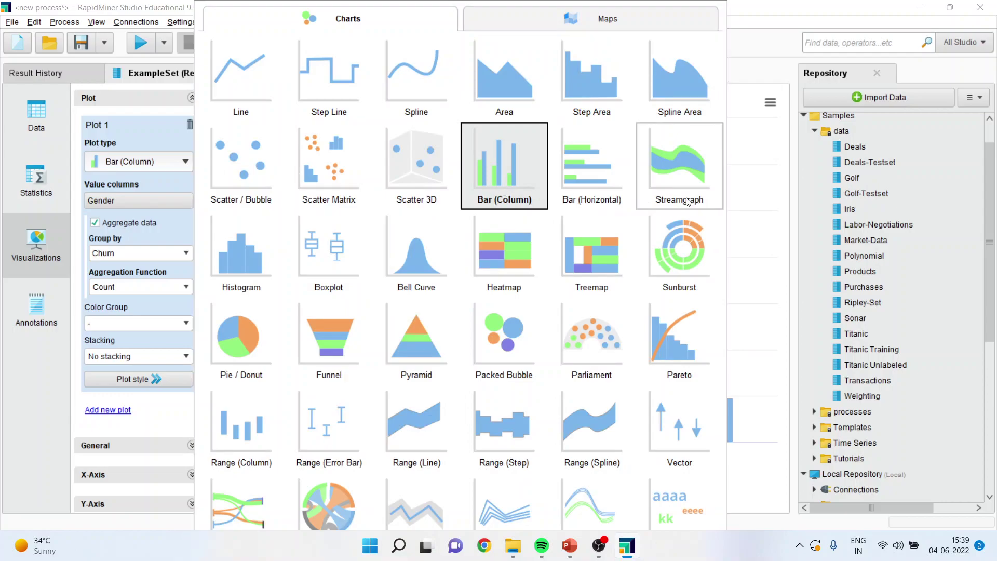
click(627, 188)
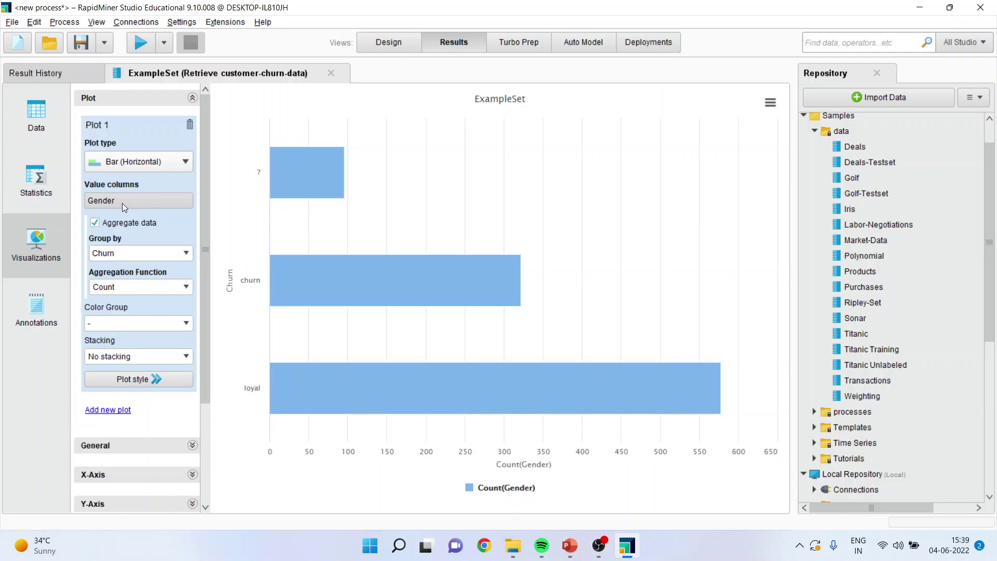
click(186, 161)
click(516, 176)
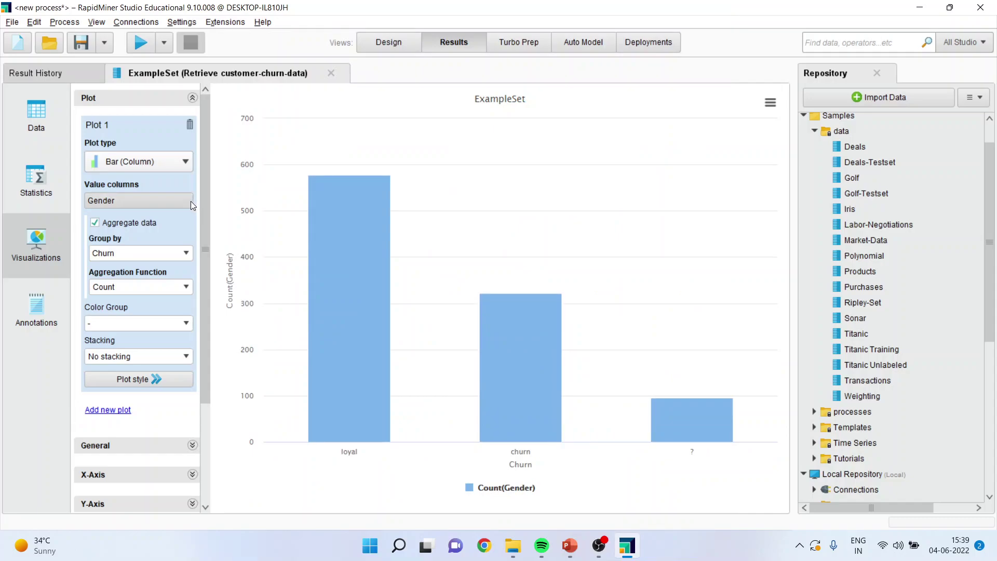
click(169, 201)
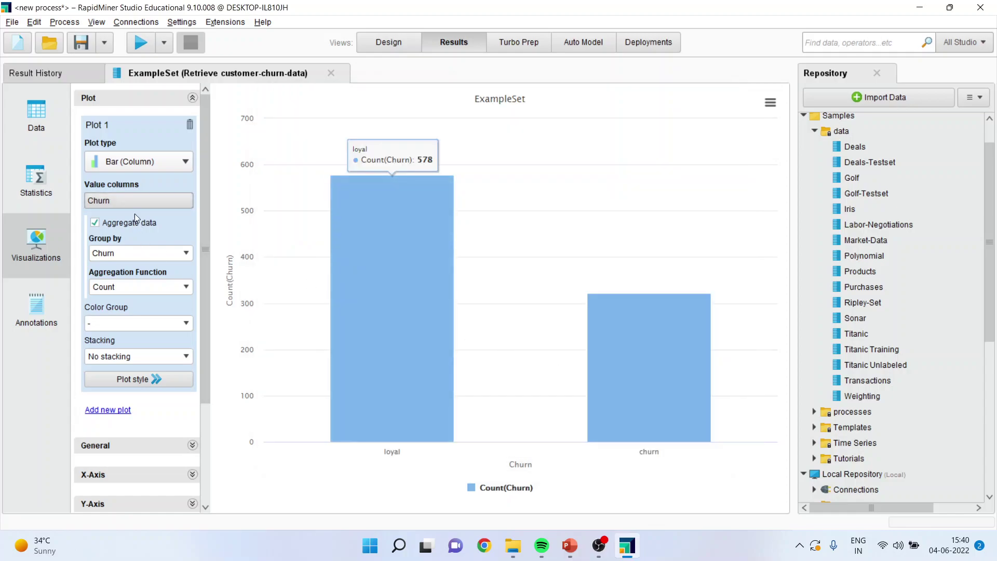
- Make Churn the selected value column in Select Attributes and apply it
click(133, 203)
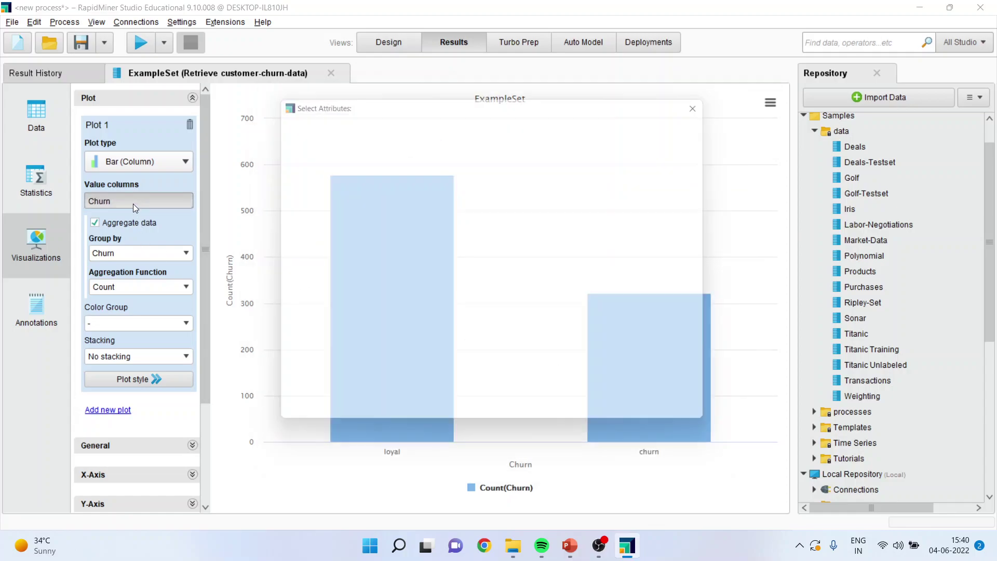
click(544, 202)
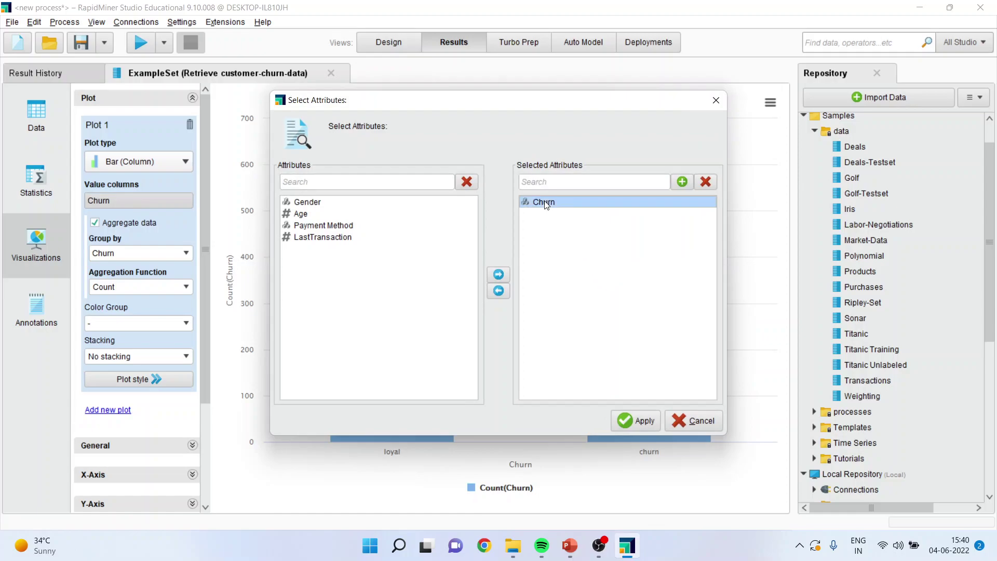
click(499, 291)
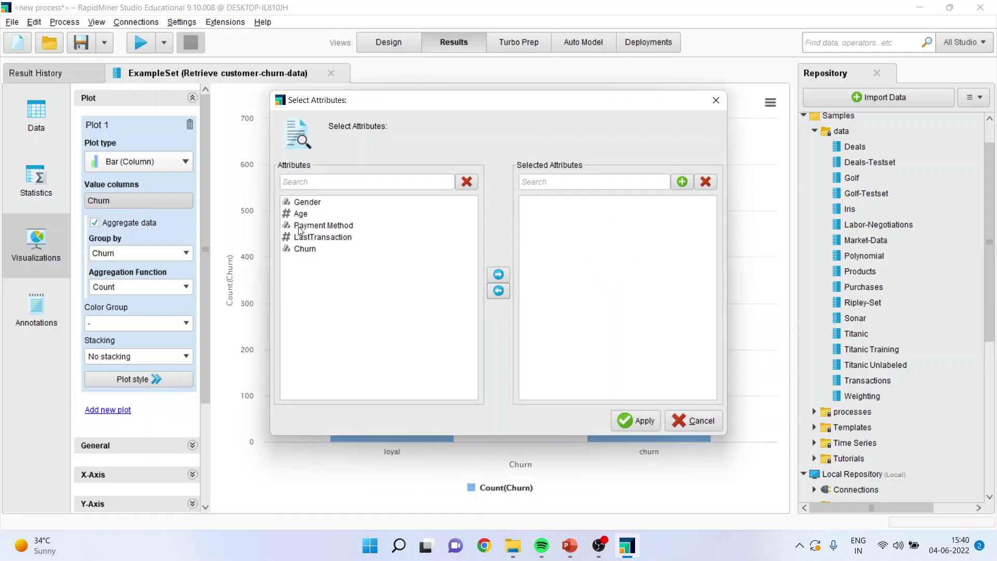
click(322, 249)
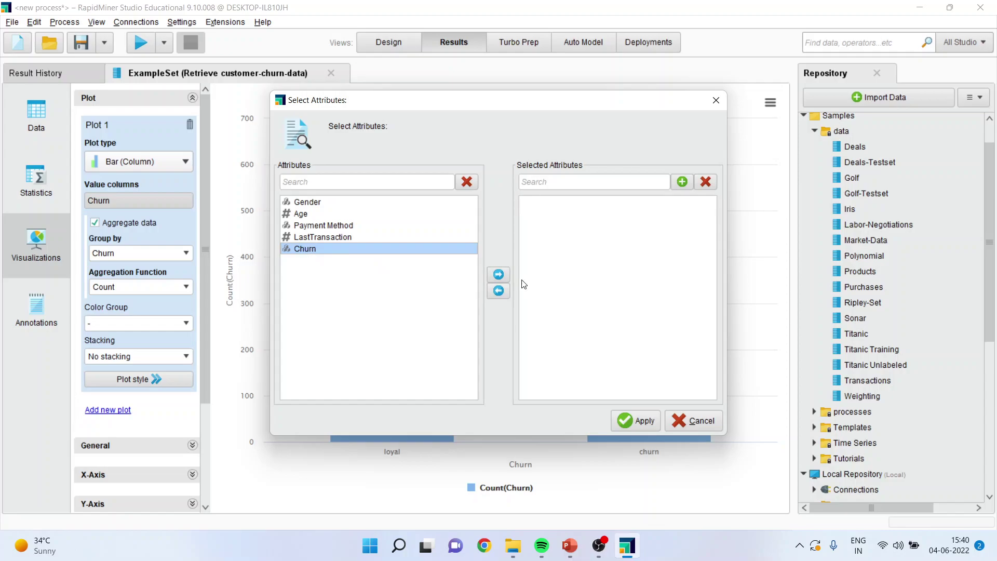
click(499, 274)
click(630, 416)
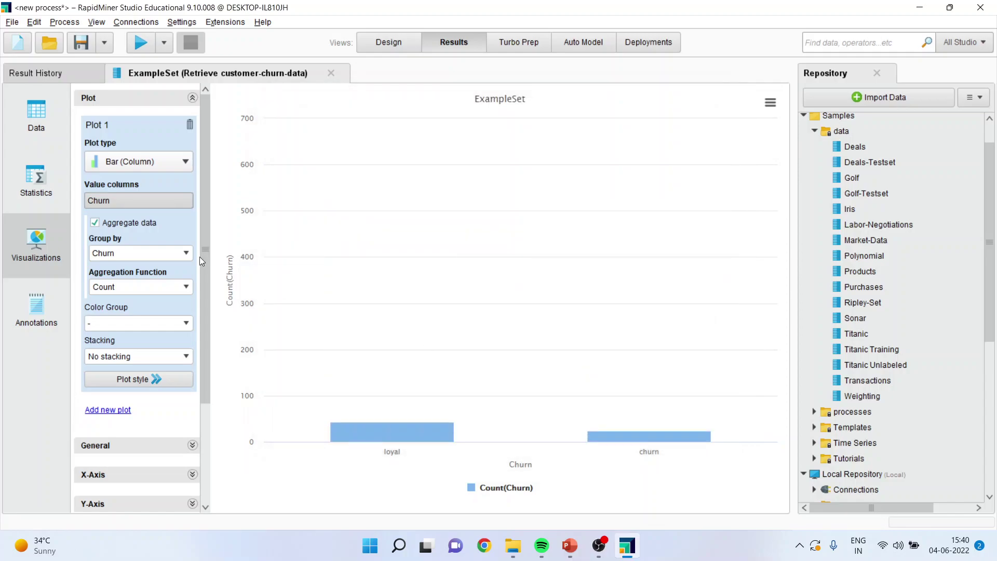
- Group the bars by Gender and colour them by Churn status
click(171, 253)
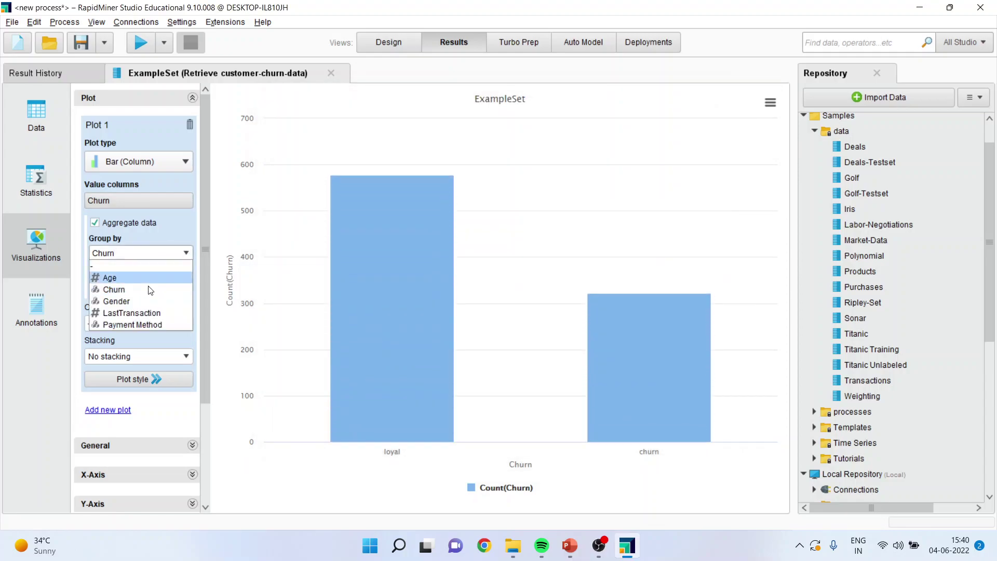
click(142, 300)
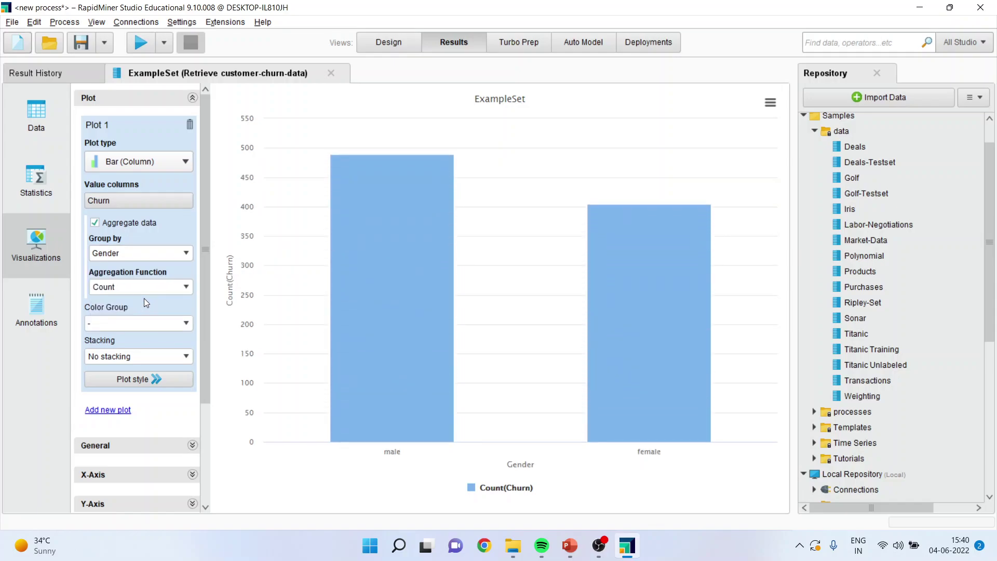
click(187, 323)
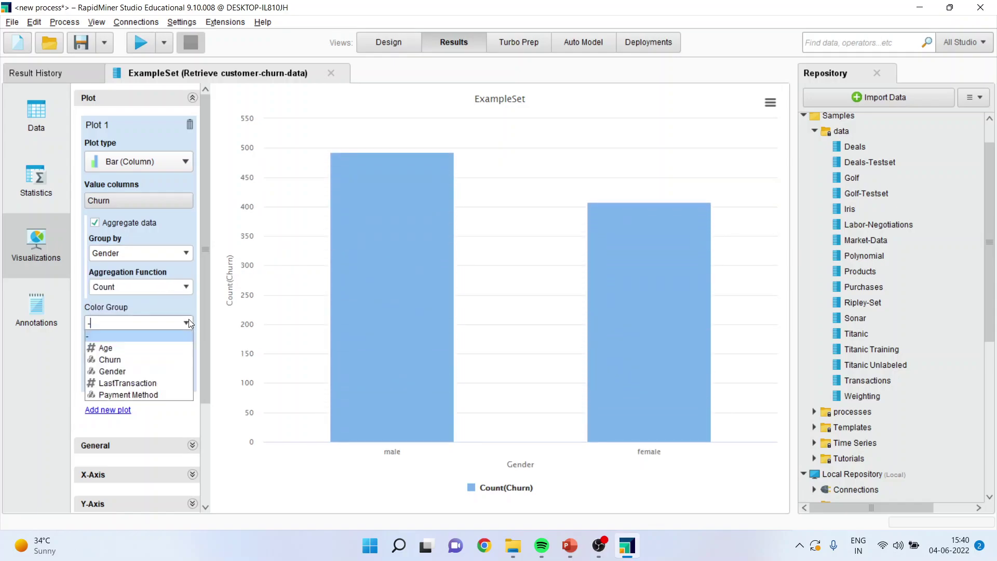
click(162, 358)
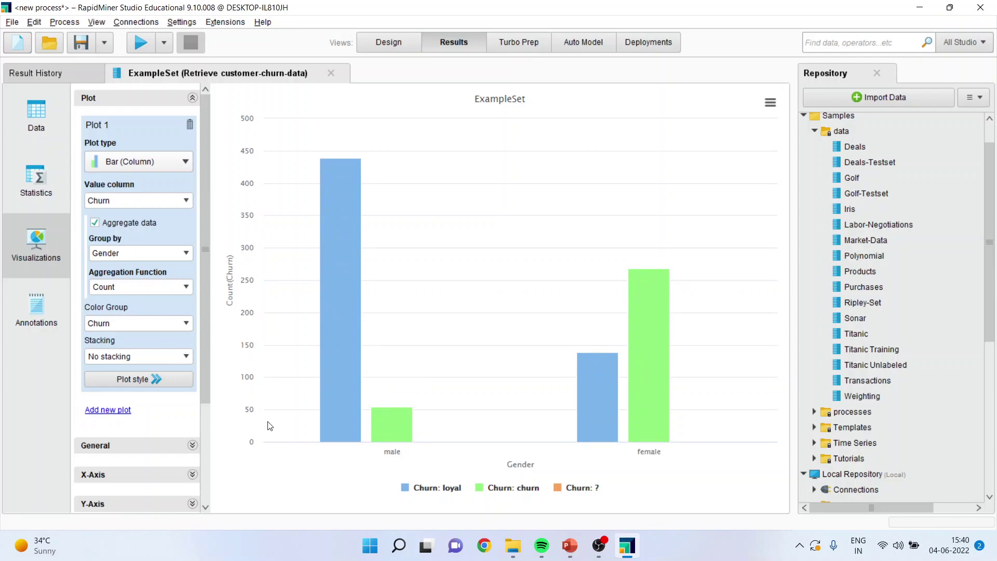
click(153, 380)
- Plot average LastTransaction per gender and churn group, reading values such as male churners about 123
click(184, 201)
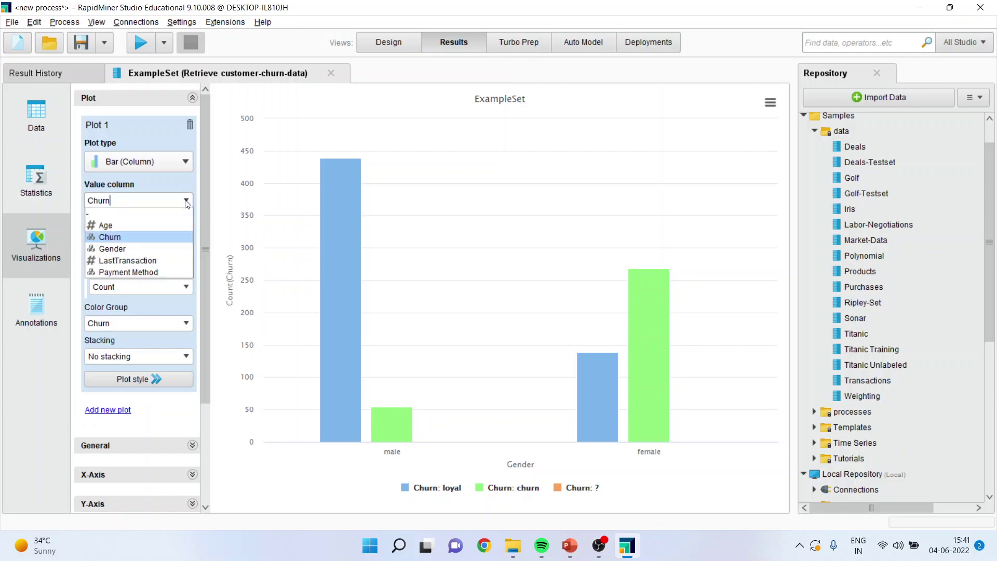
click(171, 260)
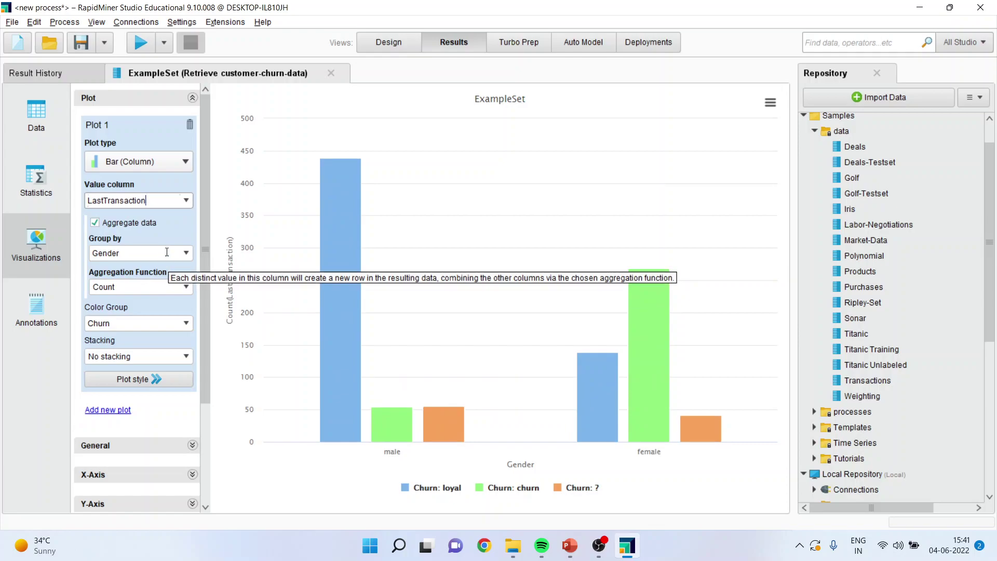
click(186, 287)
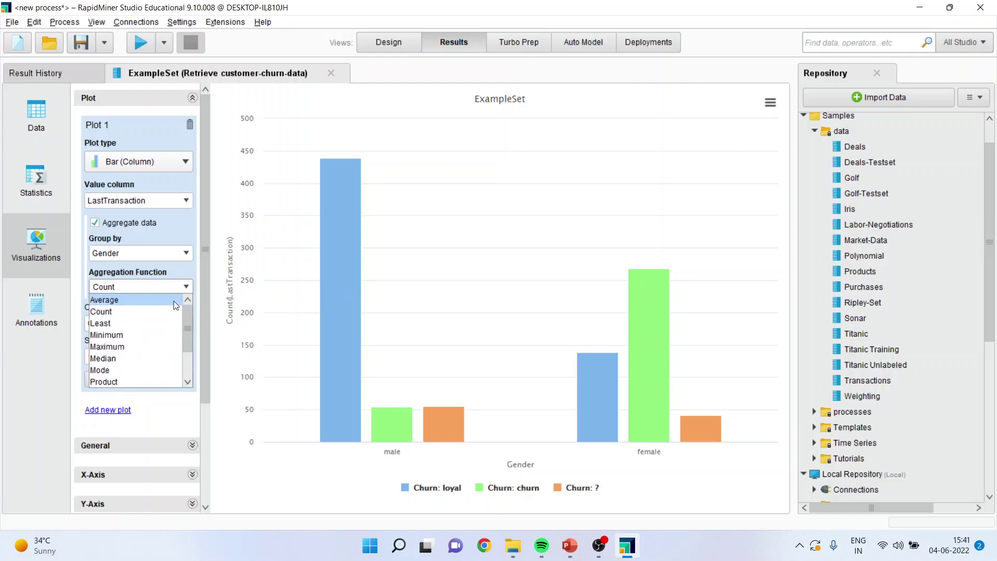
click(173, 300)
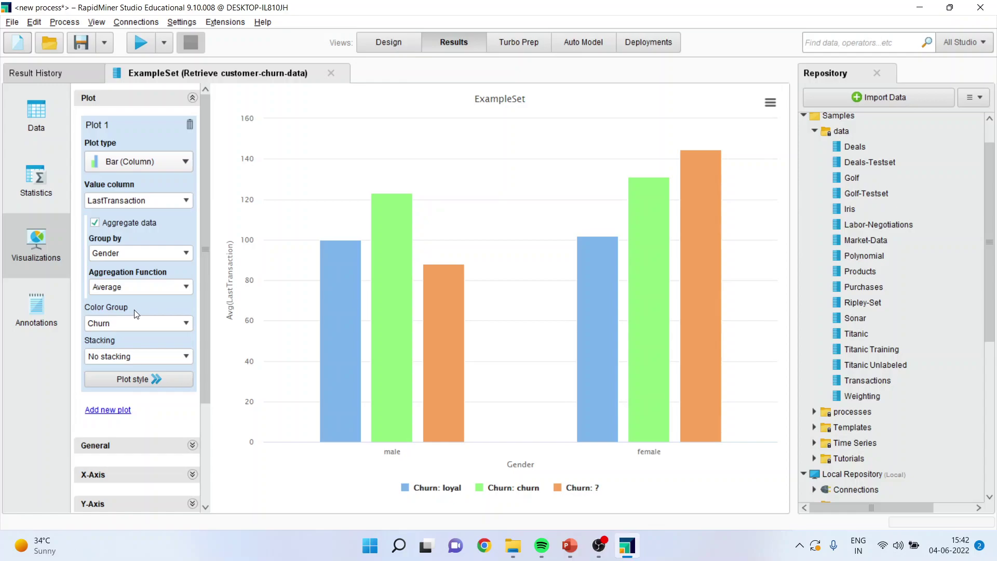
mouse_move(680, 410)
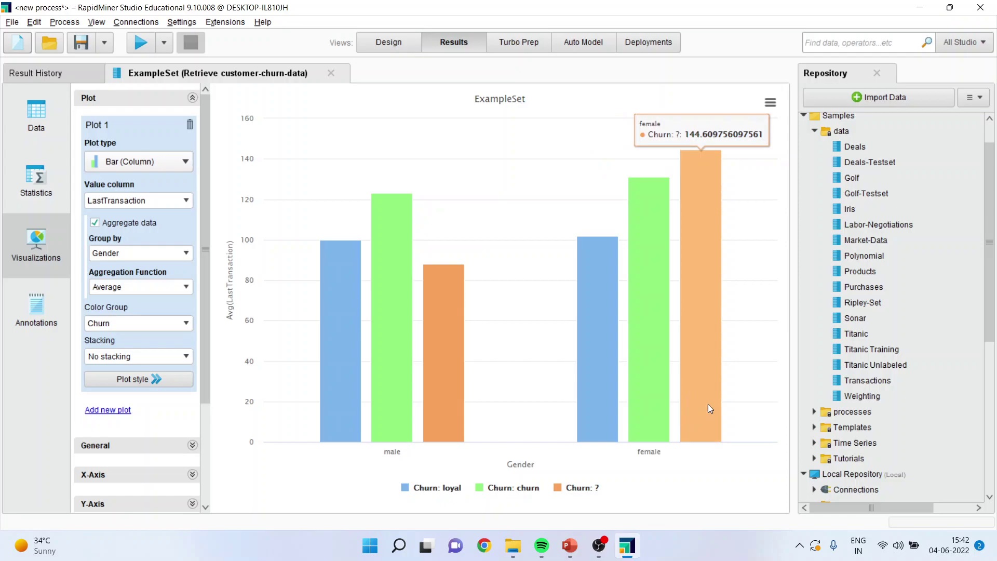
mouse_move(646, 420)
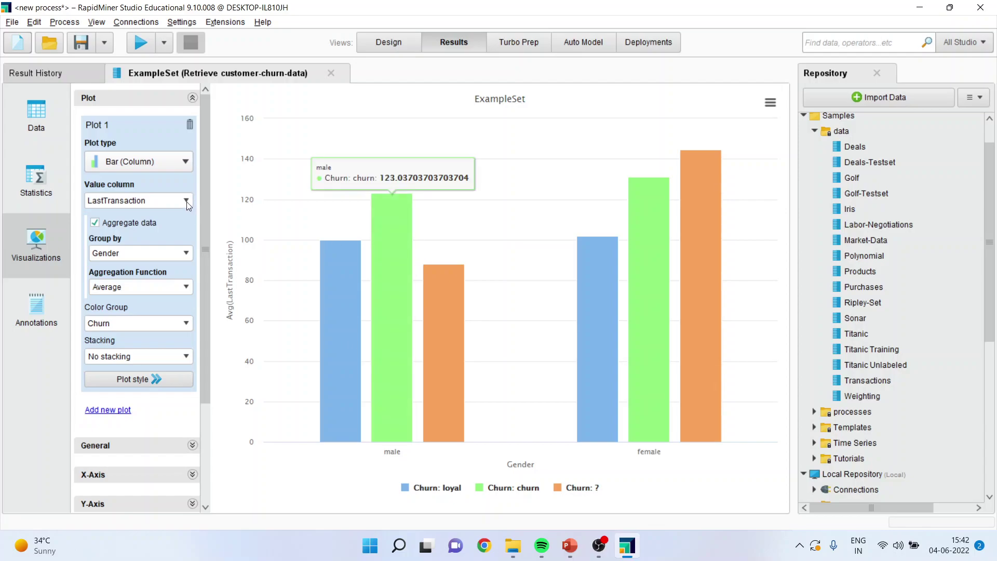
- Change the chart to Scatter / Bubble with Age on the x-axis
click(188, 165)
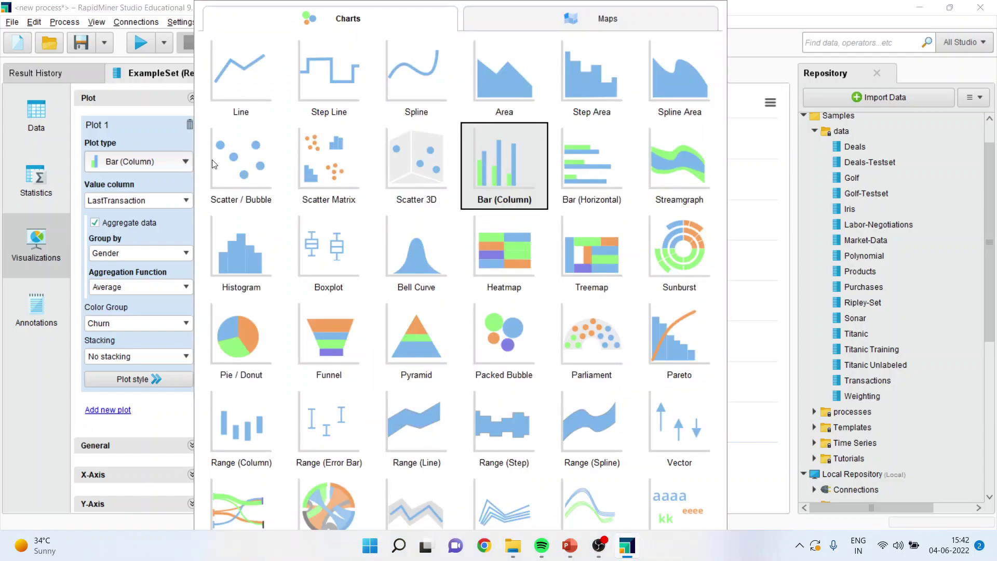
click(227, 167)
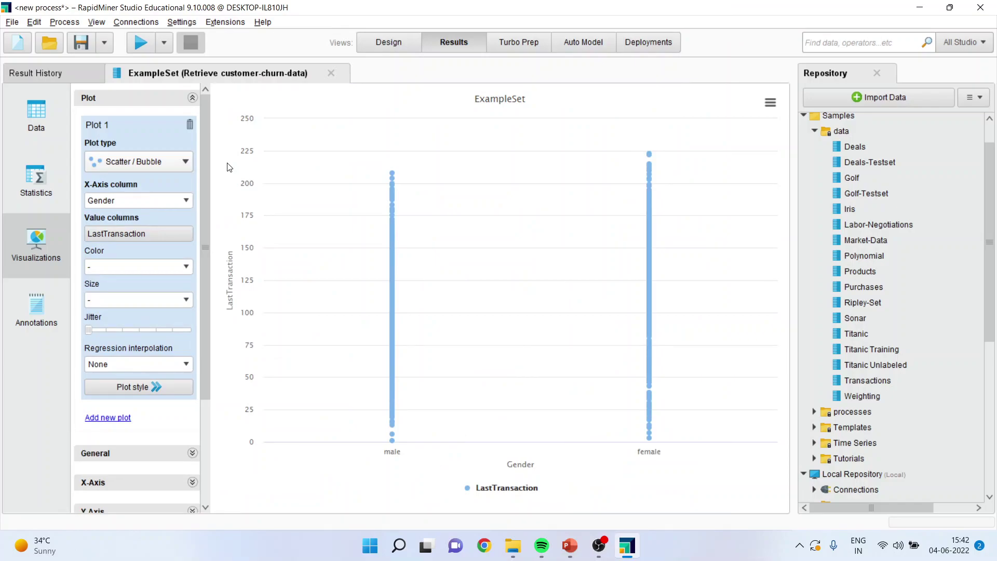
click(188, 201)
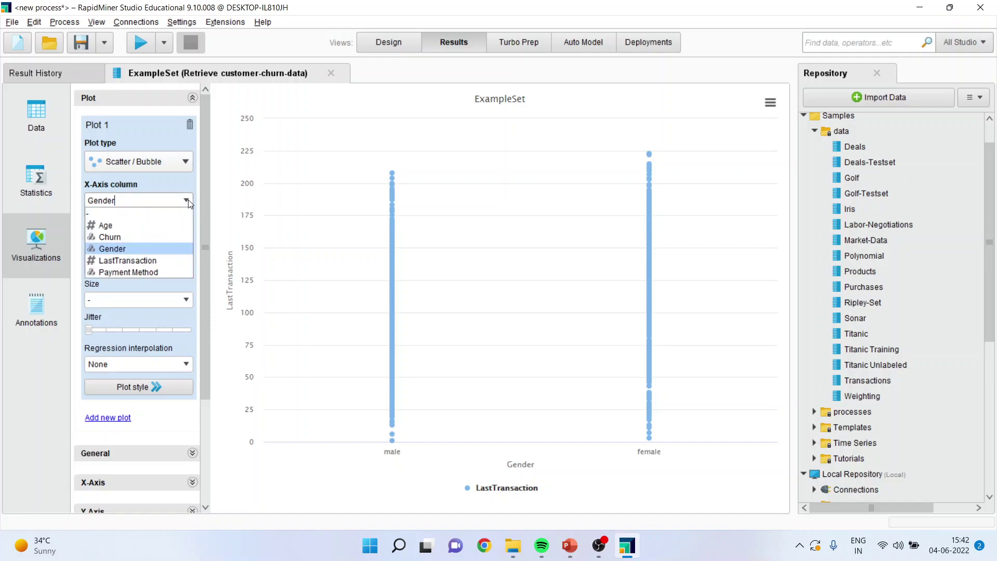
click(151, 226)
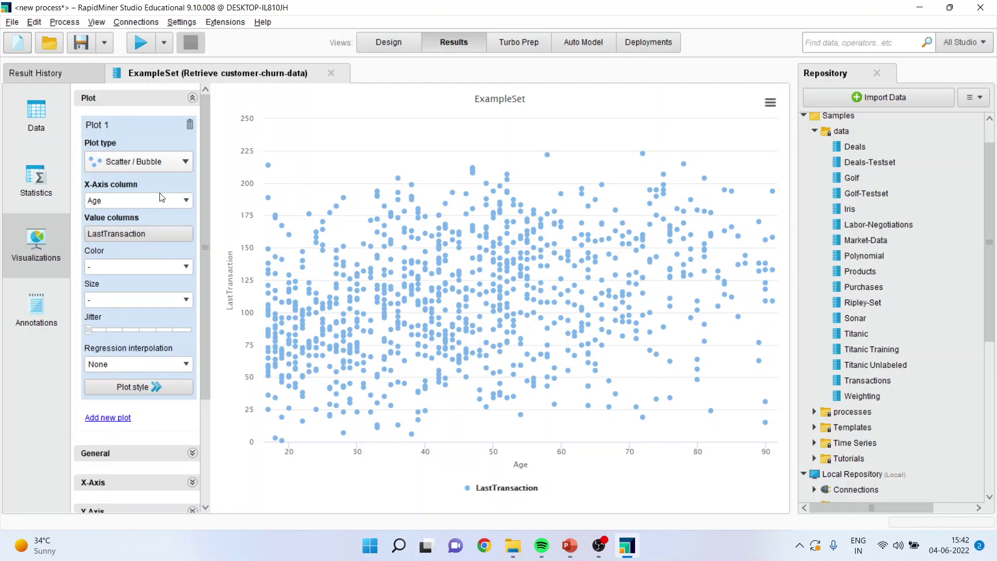
- Colour points by Gender with Linear regression lines, and expand the X-Axis settings
click(188, 268)
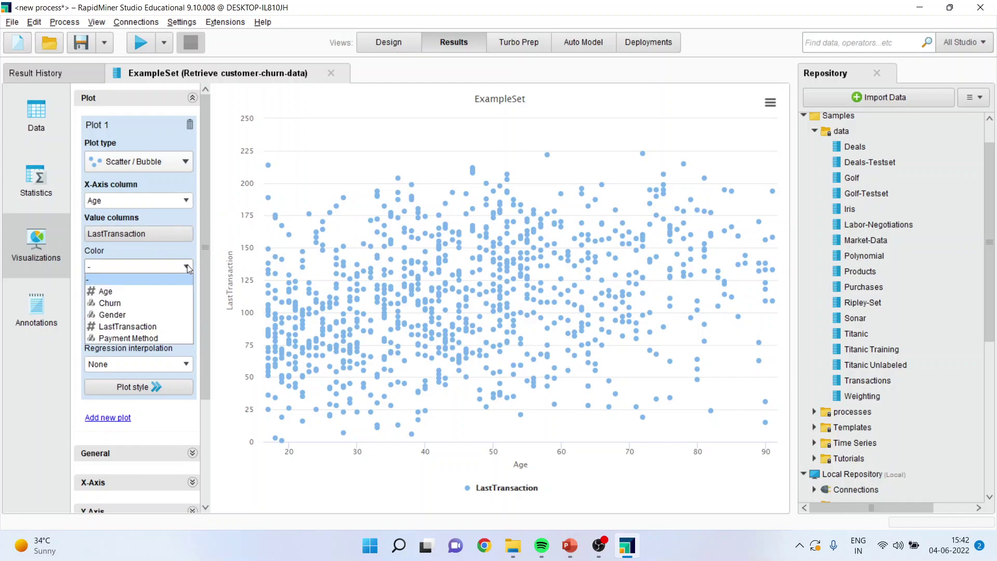
click(173, 317)
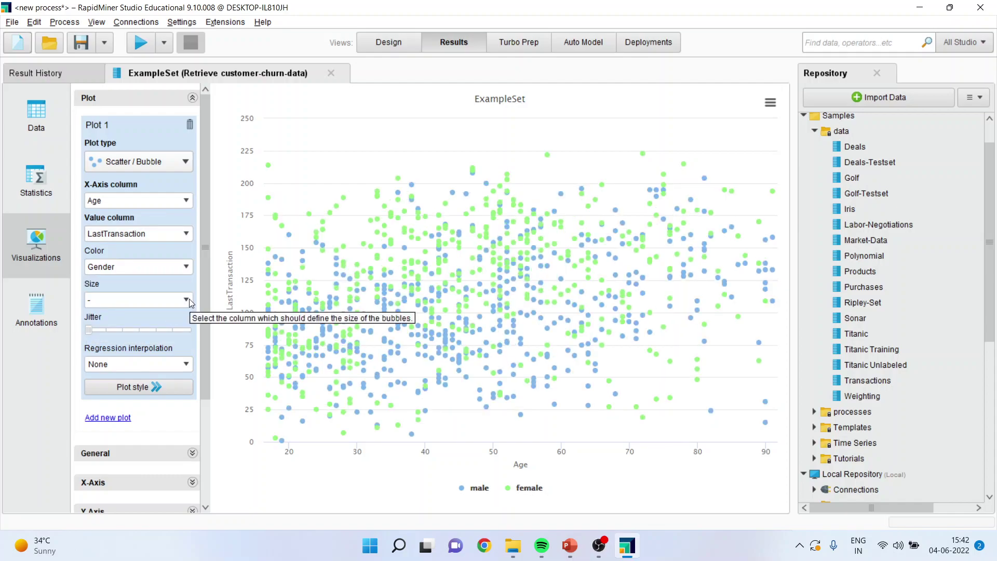
click(187, 364)
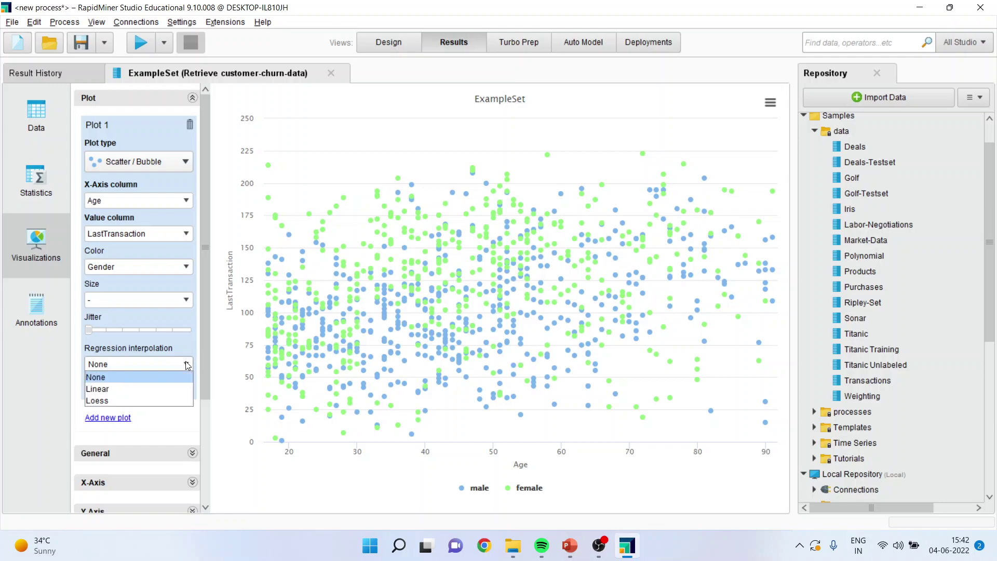
click(170, 388)
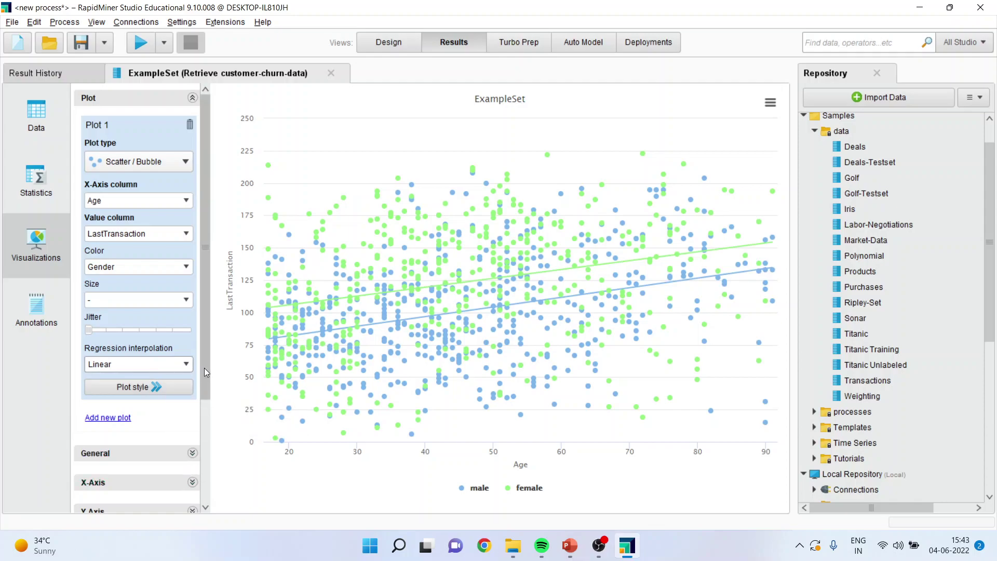
drag(204, 367, 207, 445)
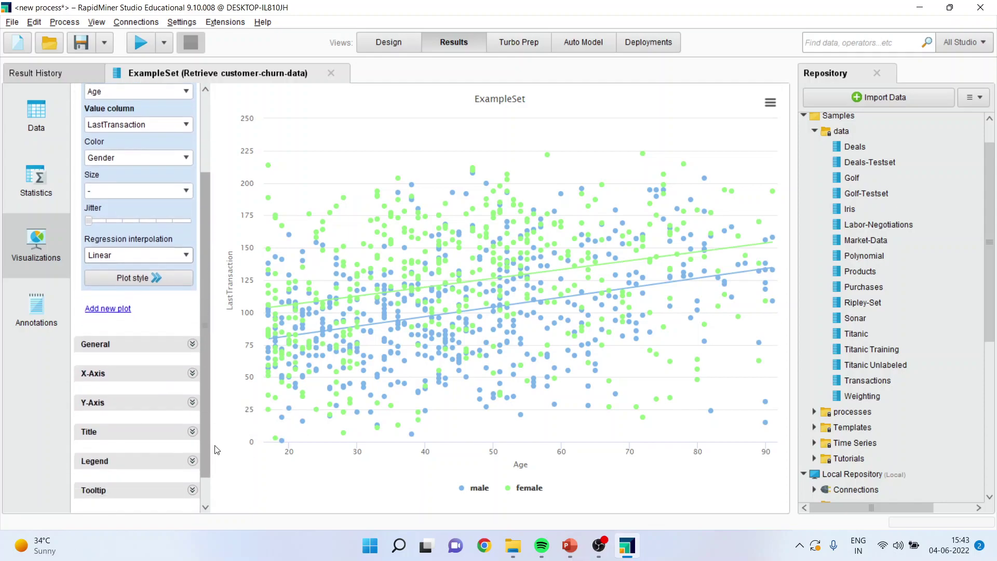
click(193, 374)
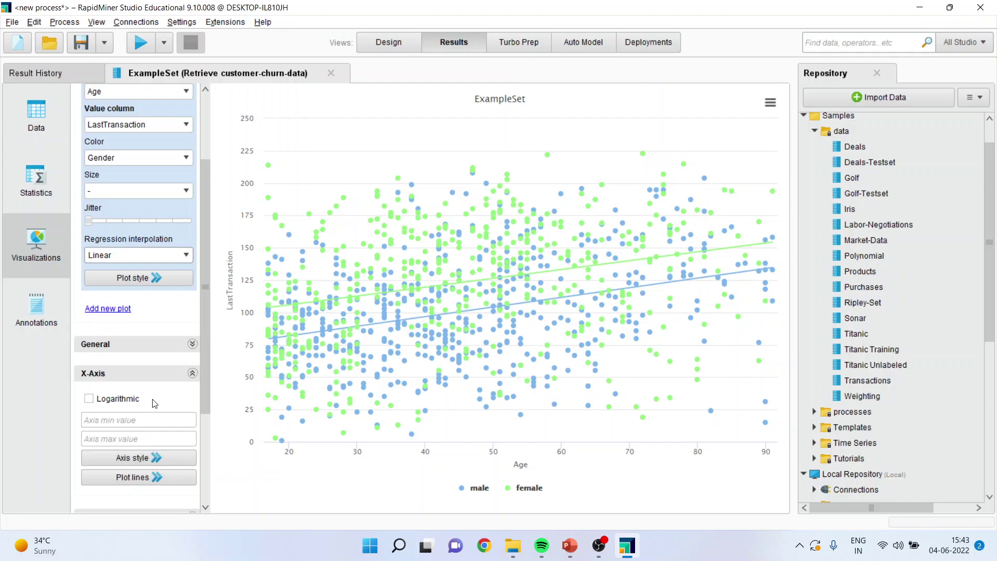
- Set the scatter plot's chart display mode to Polar, then to Radar
mouse_move(204, 377)
mouse_down()
mouse_move(204, 404)
mouse_move(206, 383)
mouse_up()
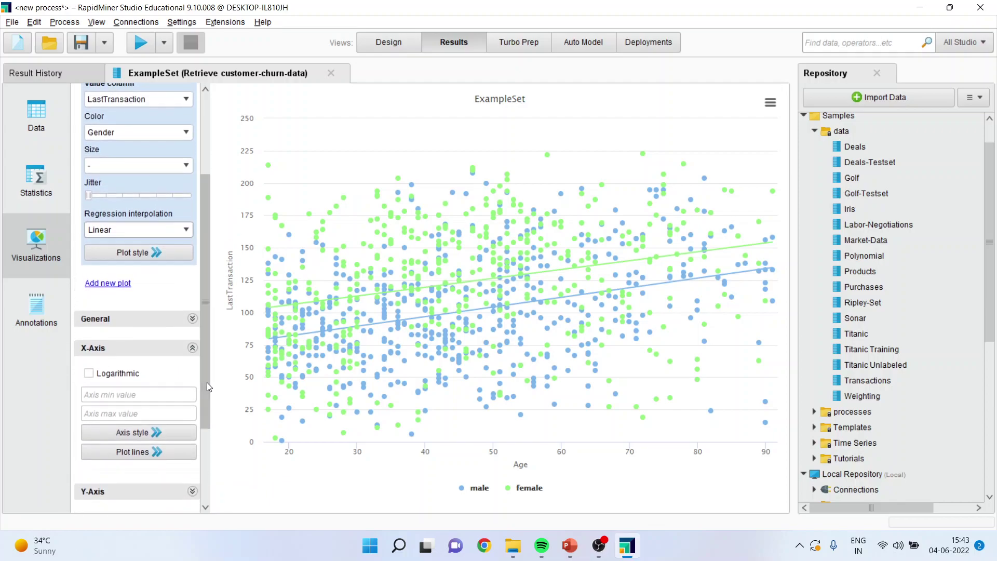
click(190, 321)
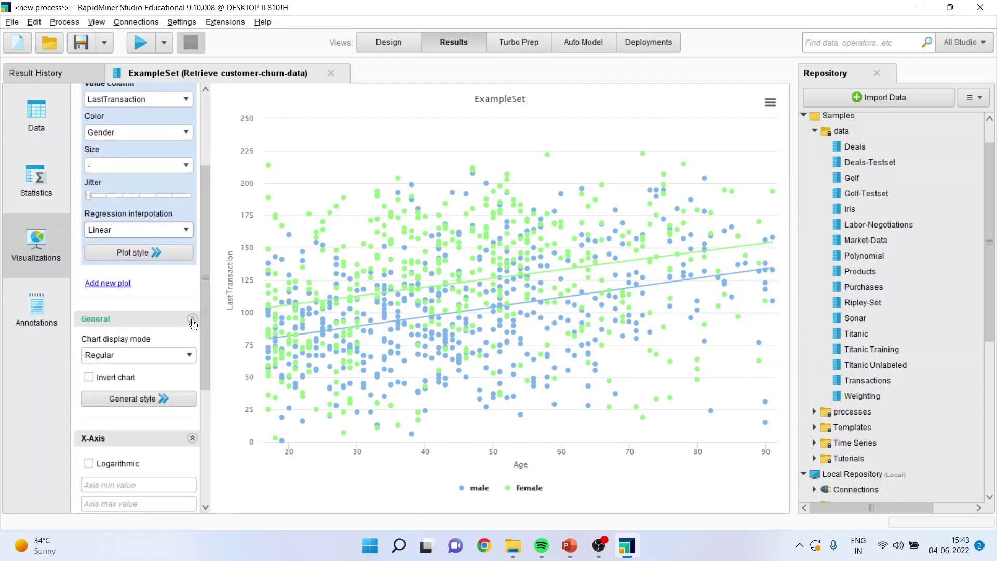
click(188, 356)
click(156, 380)
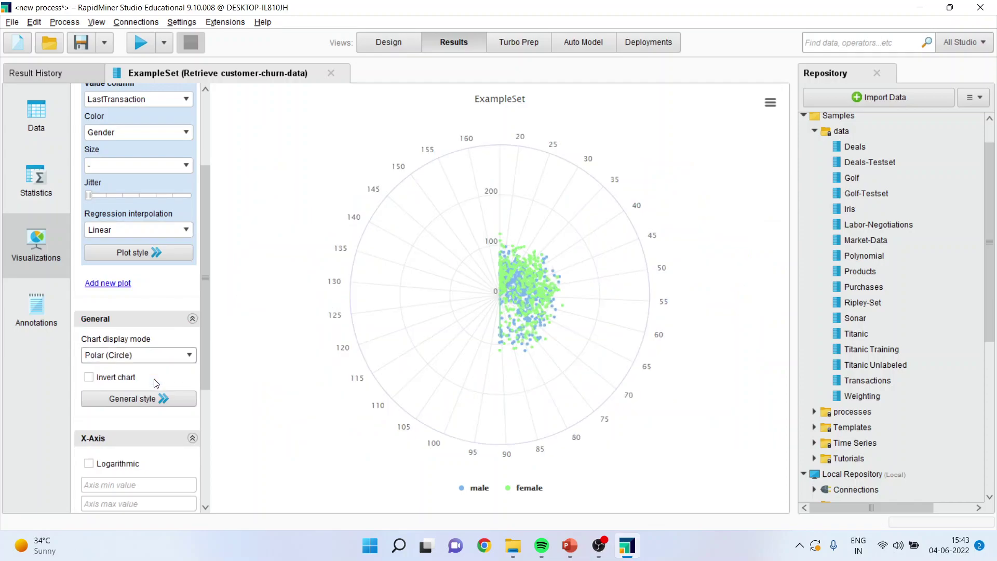
click(189, 356)
click(173, 389)
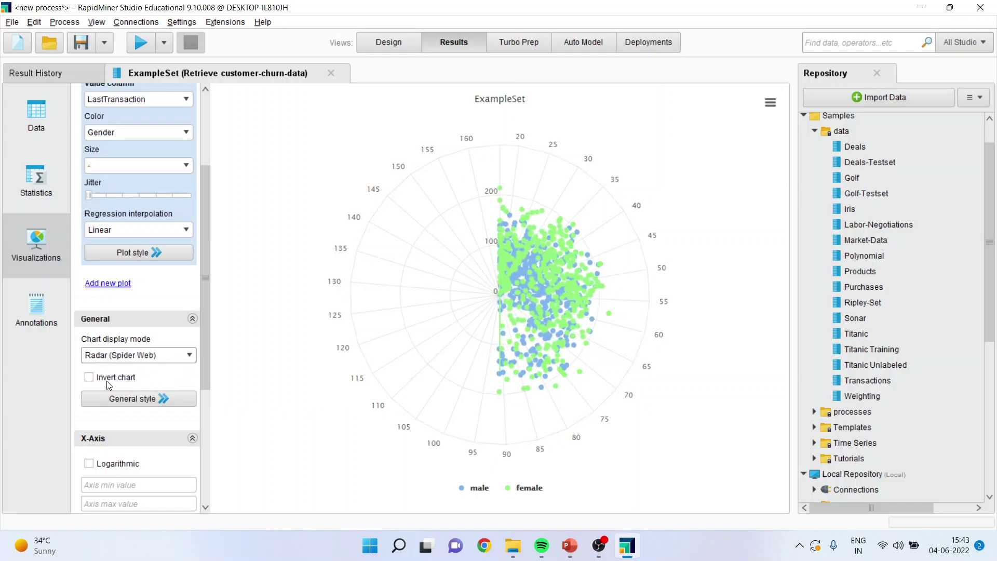
- Toggle Invert chart on and off, then return the display mode to Regular
click(89, 382)
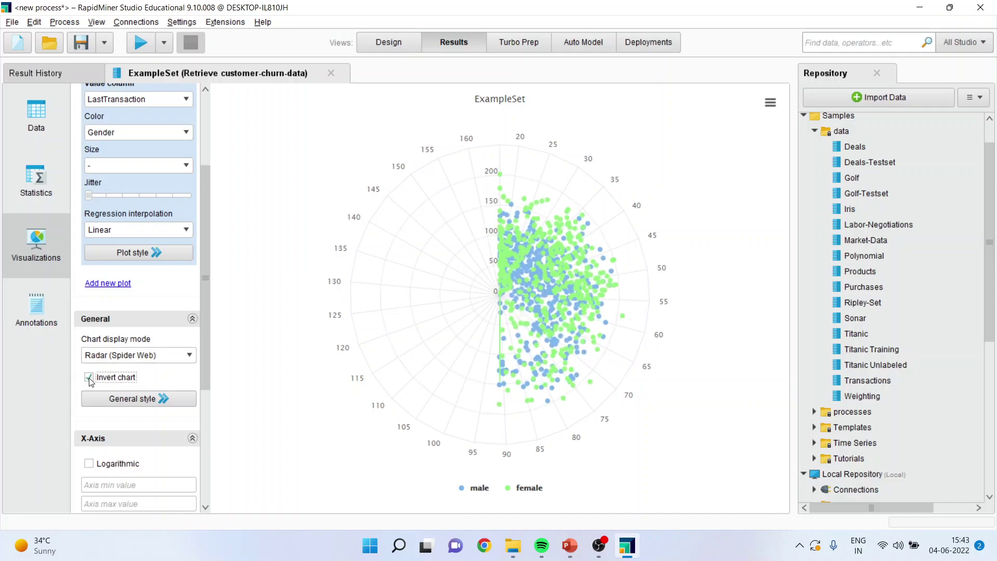
click(89, 378)
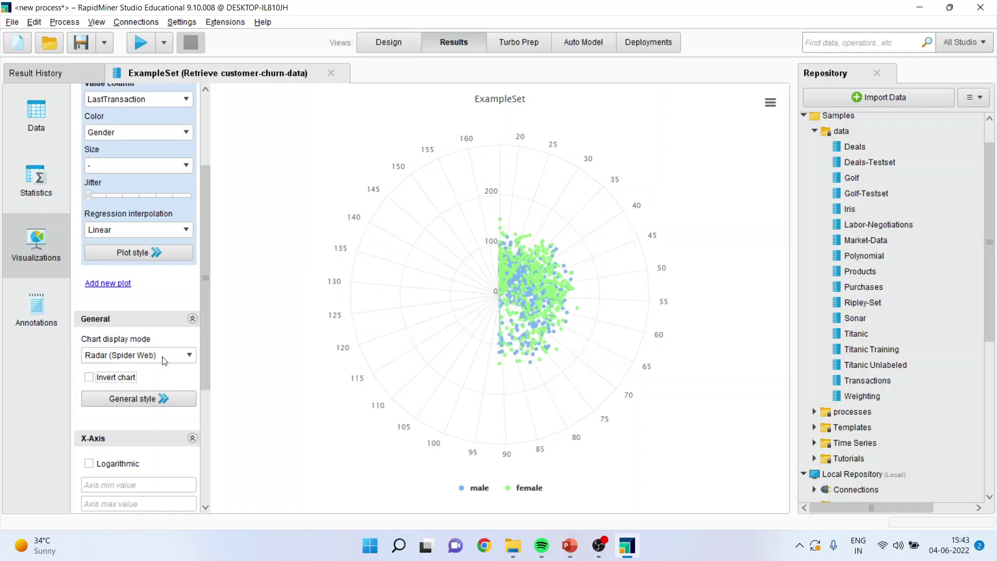
click(191, 355)
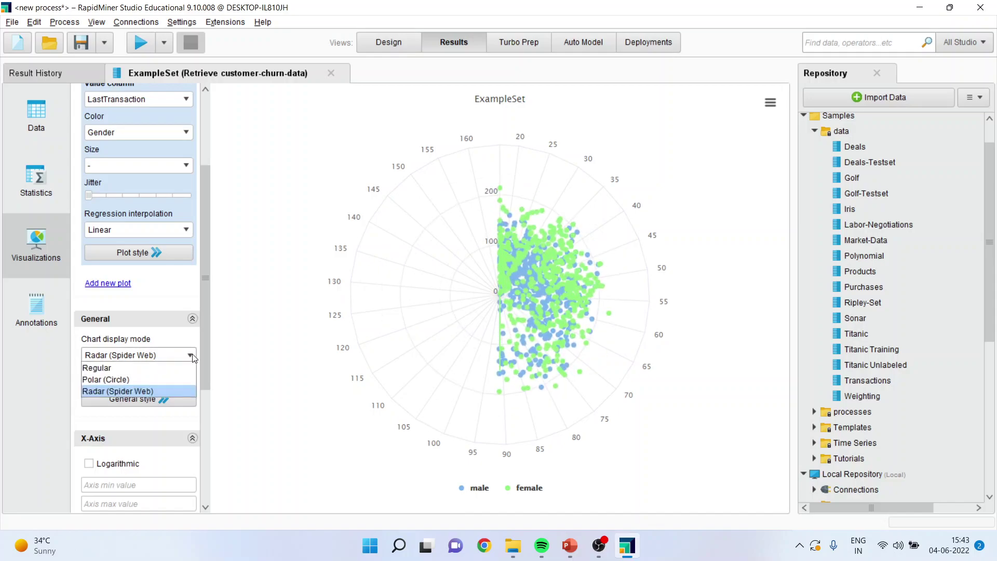
click(167, 367)
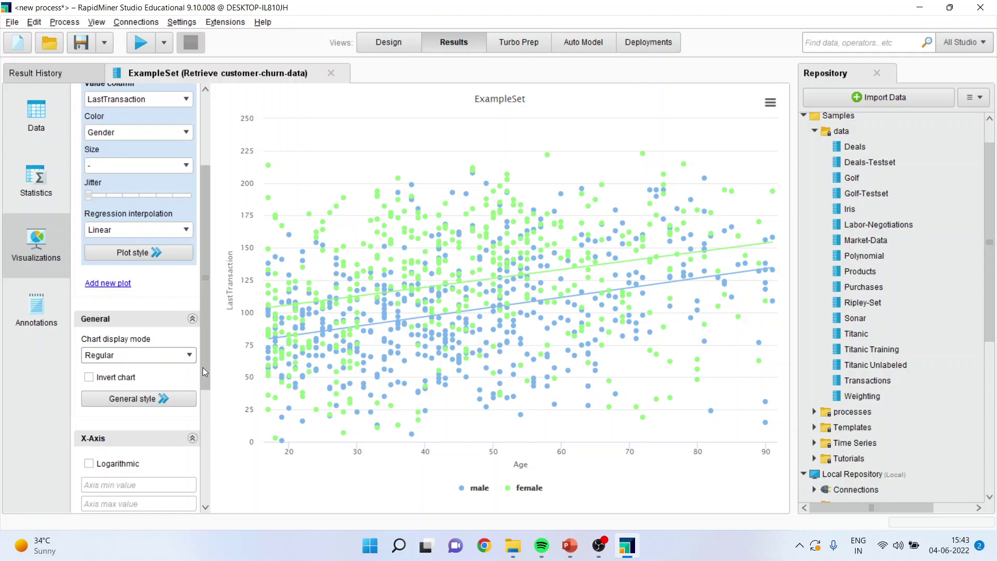
- Expand the Title, Legend and Tooltip sections of the settings panel, then return to the top
drag(202, 366, 201, 447)
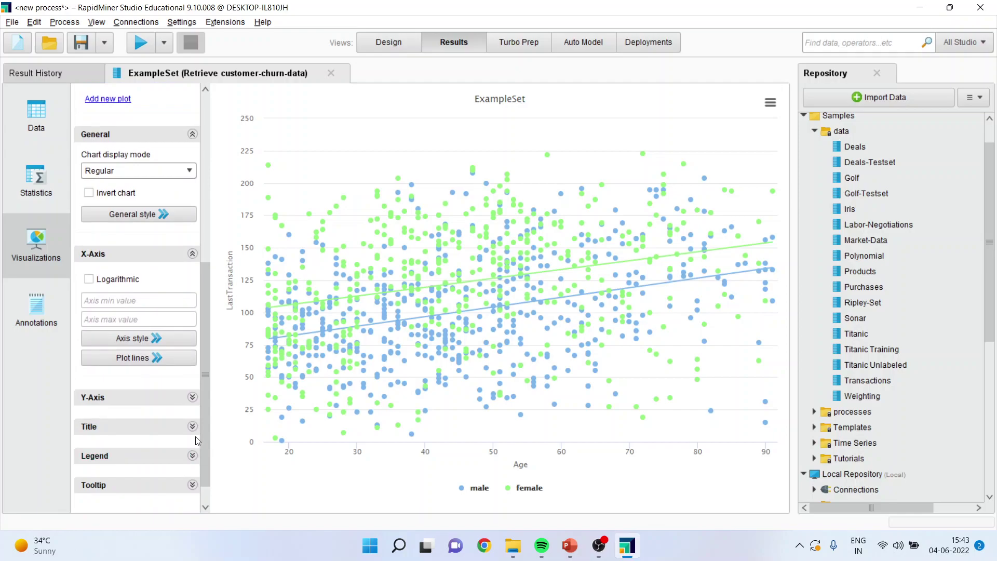
click(192, 427)
drag(209, 393, 198, 467)
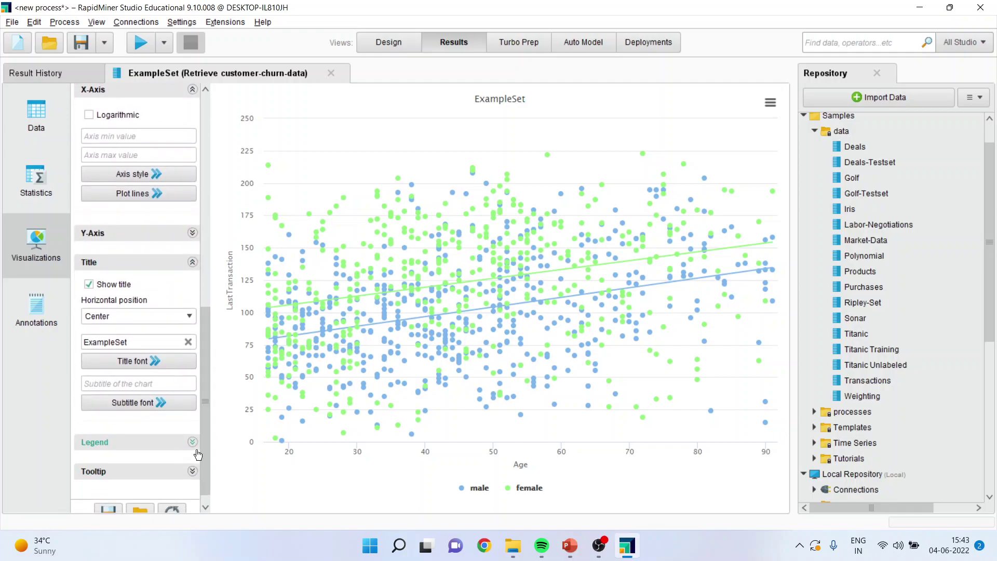
click(192, 442)
drag(207, 410, 208, 471)
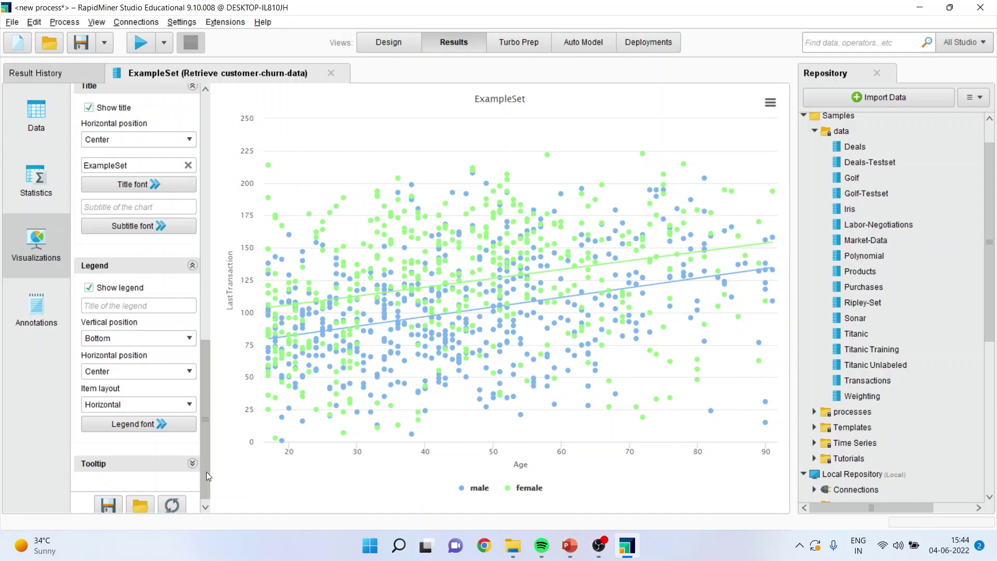
scroll(205, 462, down, 1)
click(193, 456)
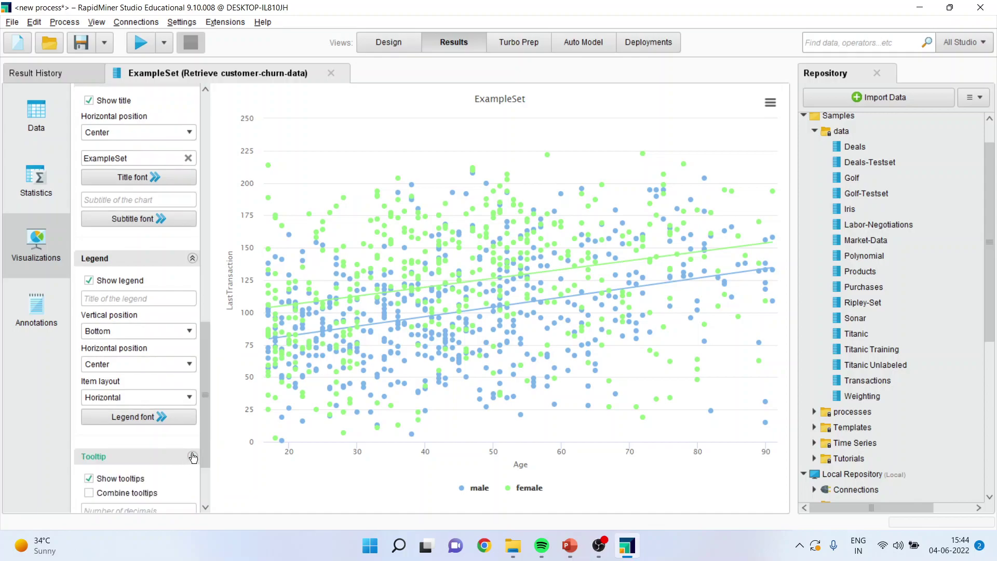
drag(204, 452, 204, 474)
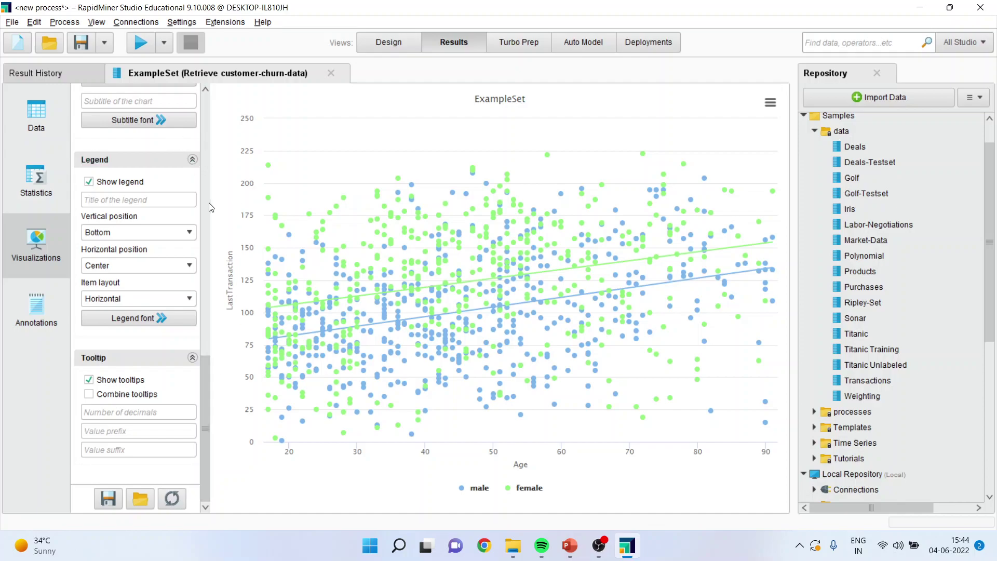
drag(206, 390, 210, 162)
- Switch to a Scatter Matrix and apply LastTransaction and Age as value columns
click(186, 162)
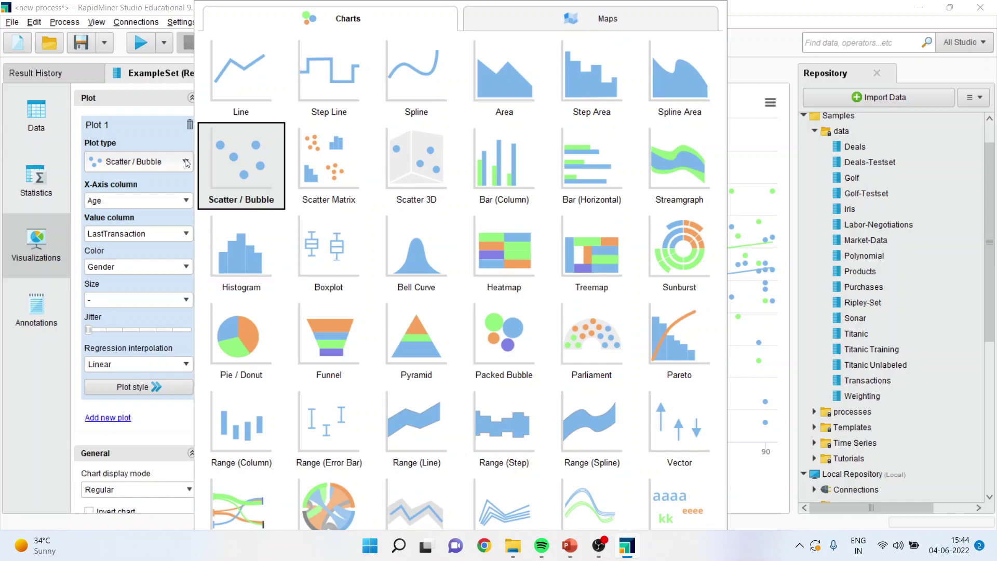
click(327, 184)
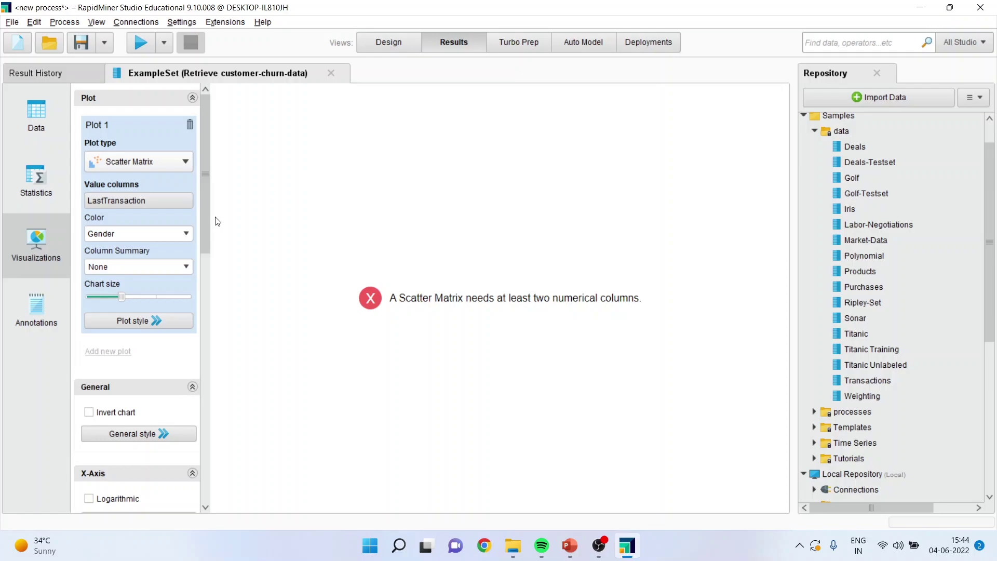
click(135, 201)
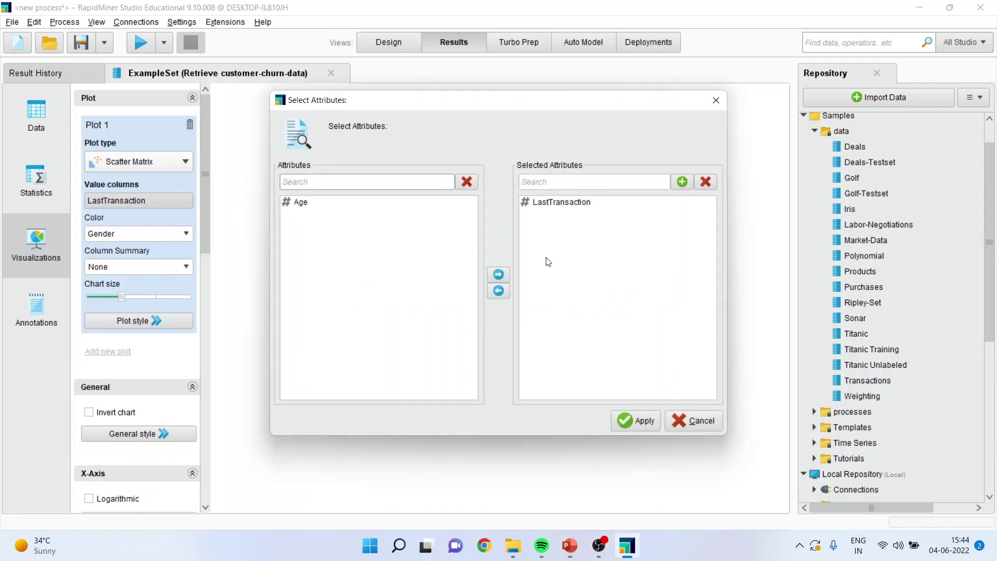
click(307, 203)
click(499, 278)
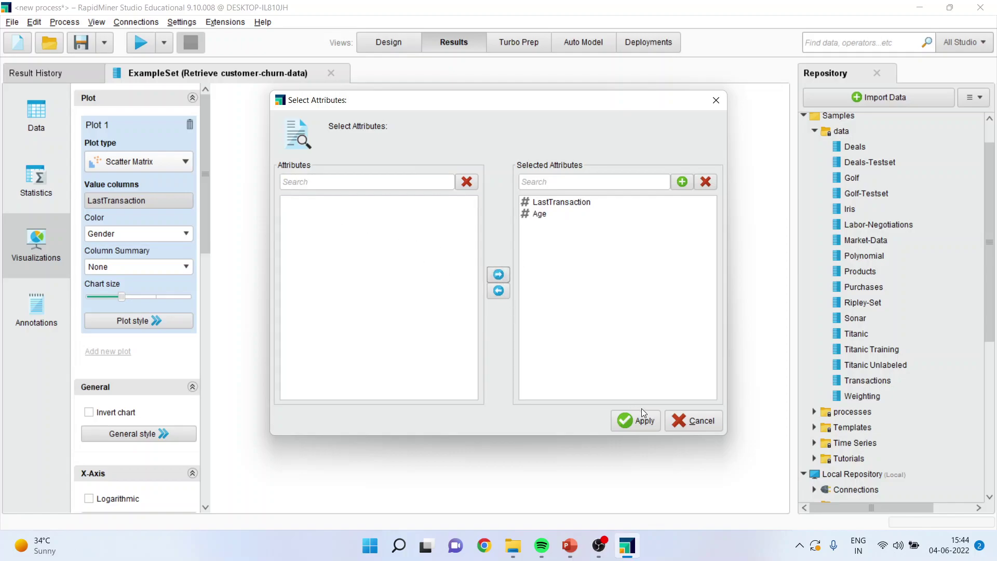
click(646, 422)
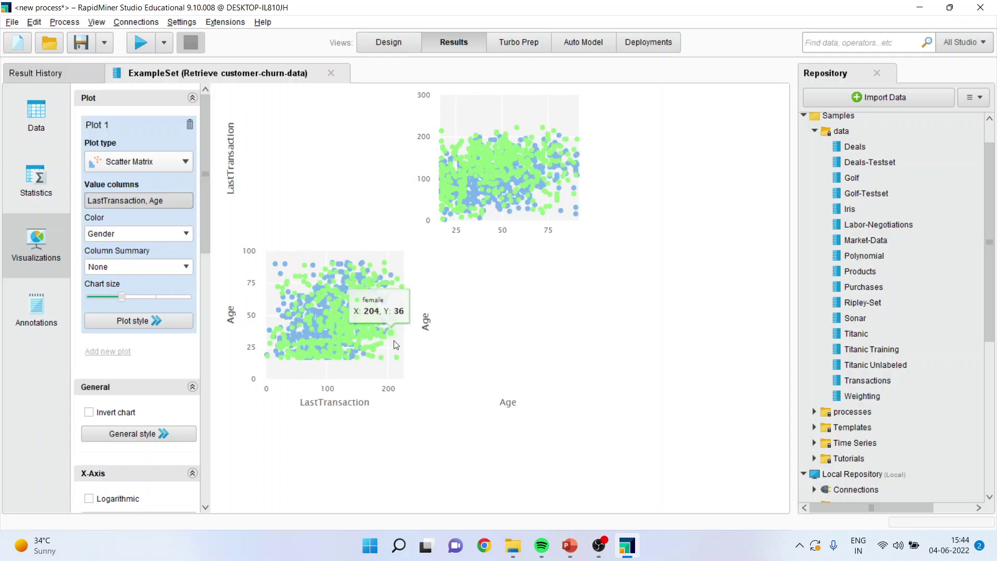
- Keep Gender as the colouring attribute of the scatter matrix
mouse_move(382, 354)
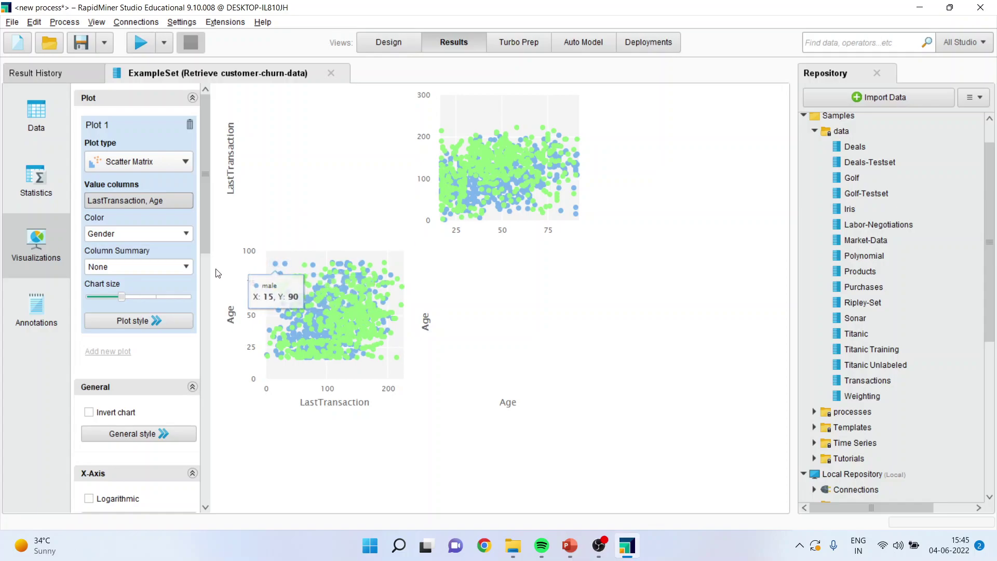
click(186, 234)
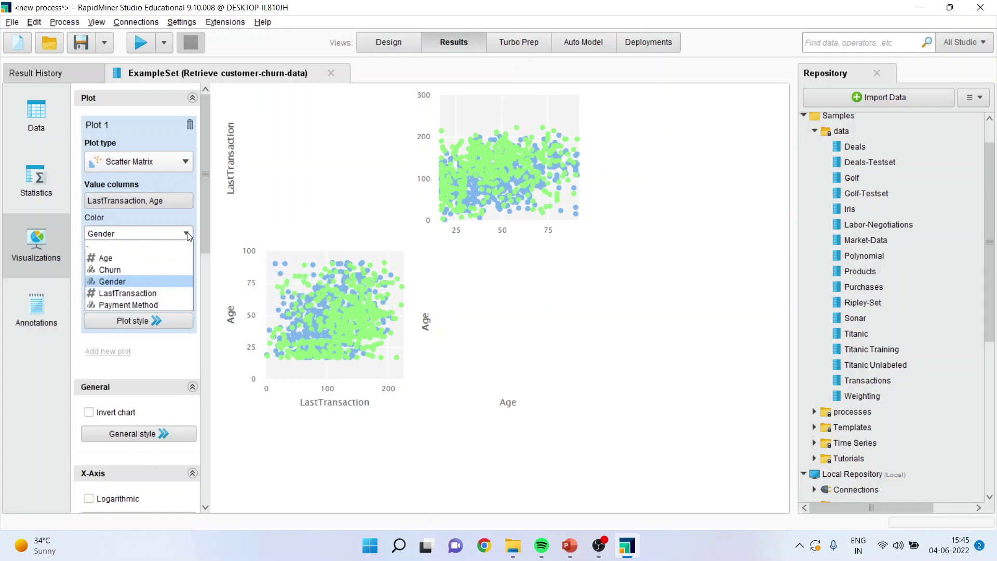
click(154, 279)
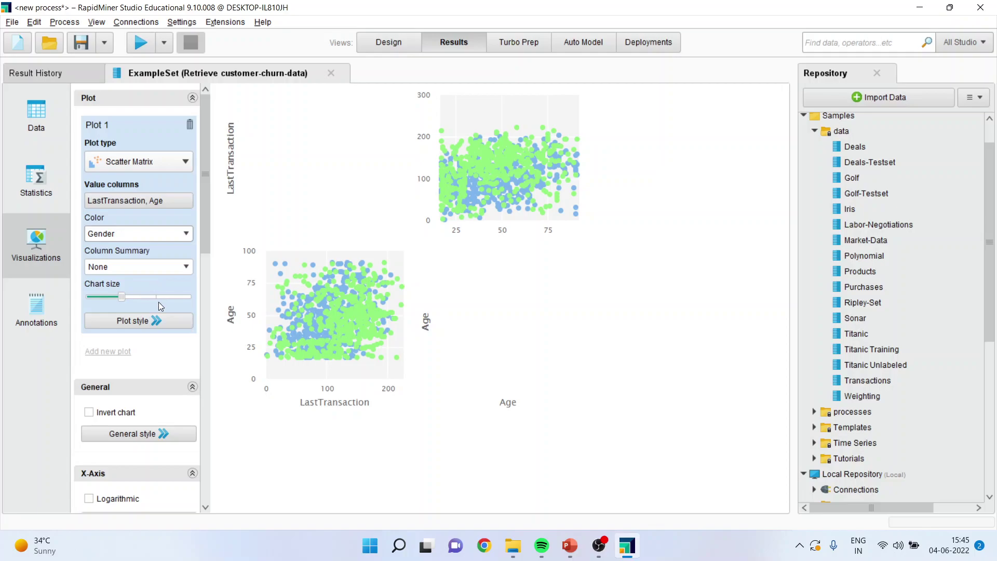
click(122, 295)
- Set Column Summary to Histogram and inspect the resulting diagonal histograms
click(190, 268)
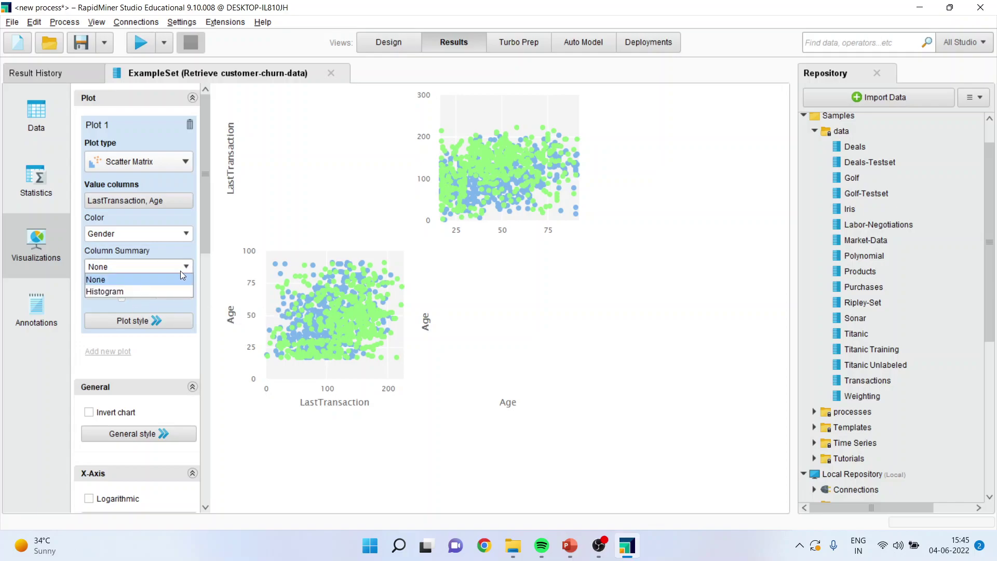
click(166, 294)
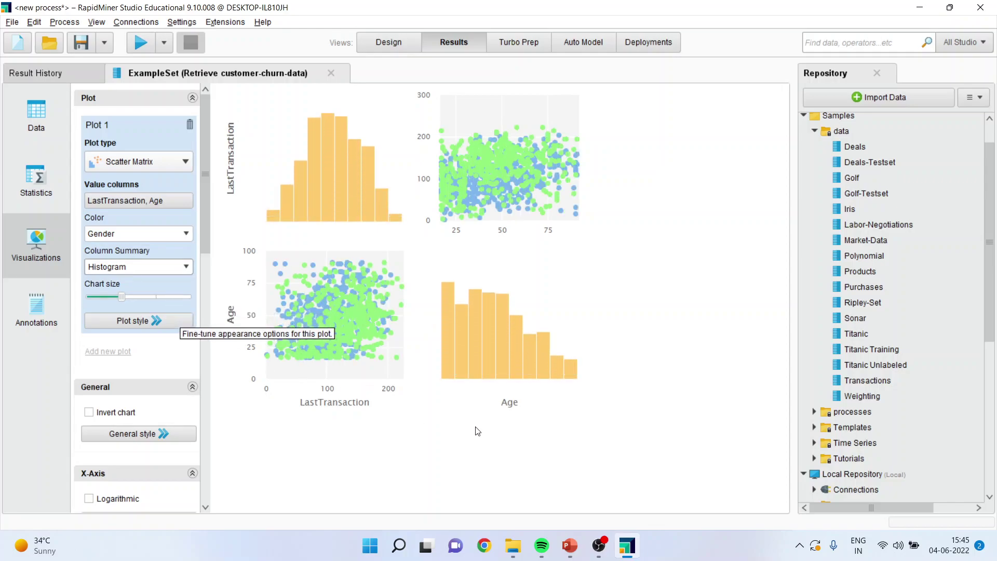
mouse_move(377, 373)
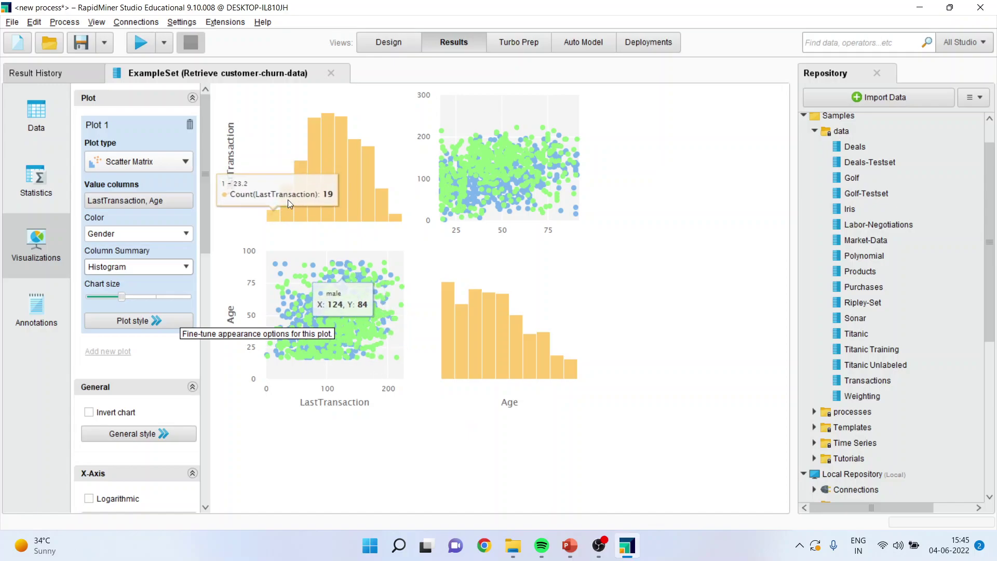
mouse_move(310, 190)
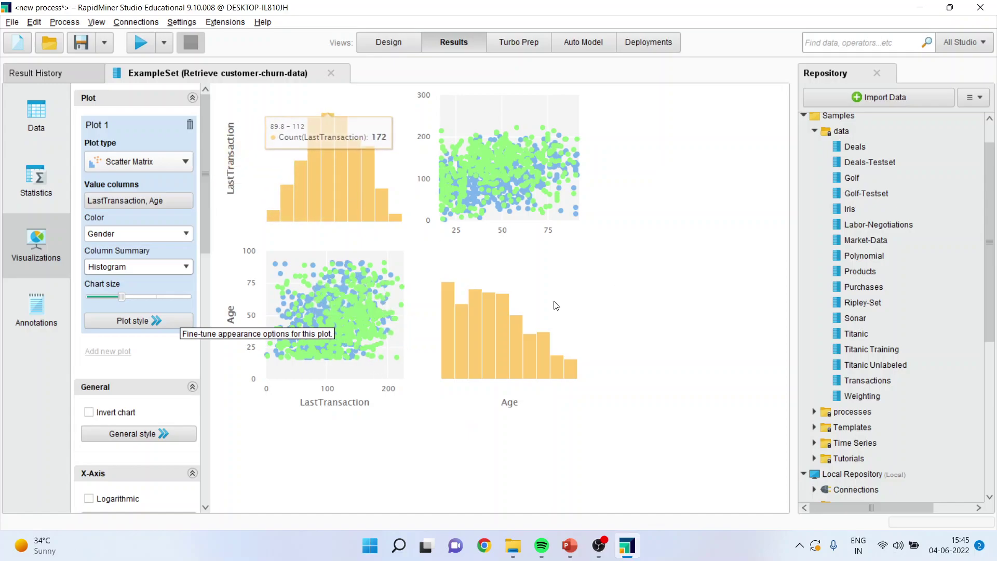
mouse_move(511, 180)
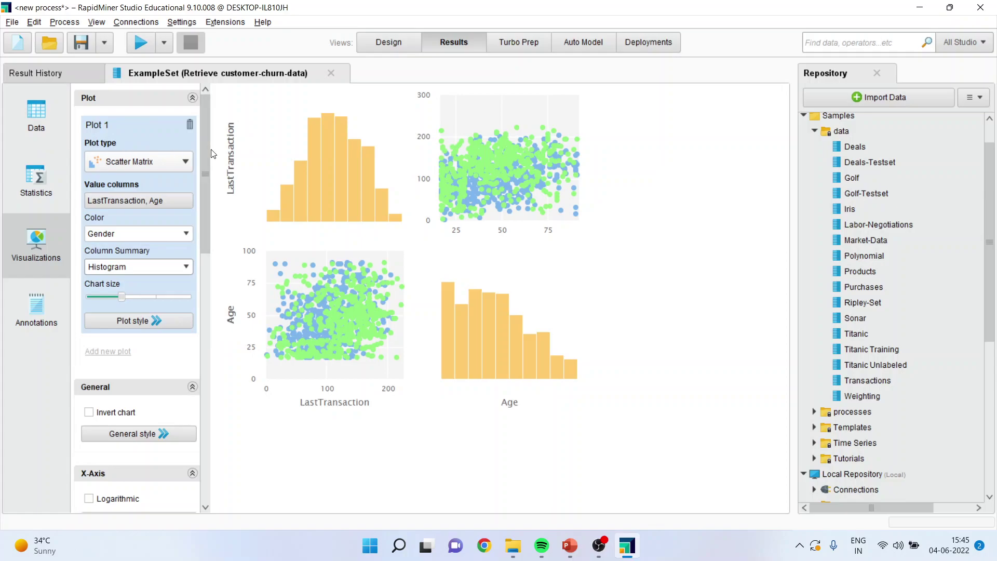
- Switch to a Scatter 3D chart with Payment Method as the third axis
click(188, 160)
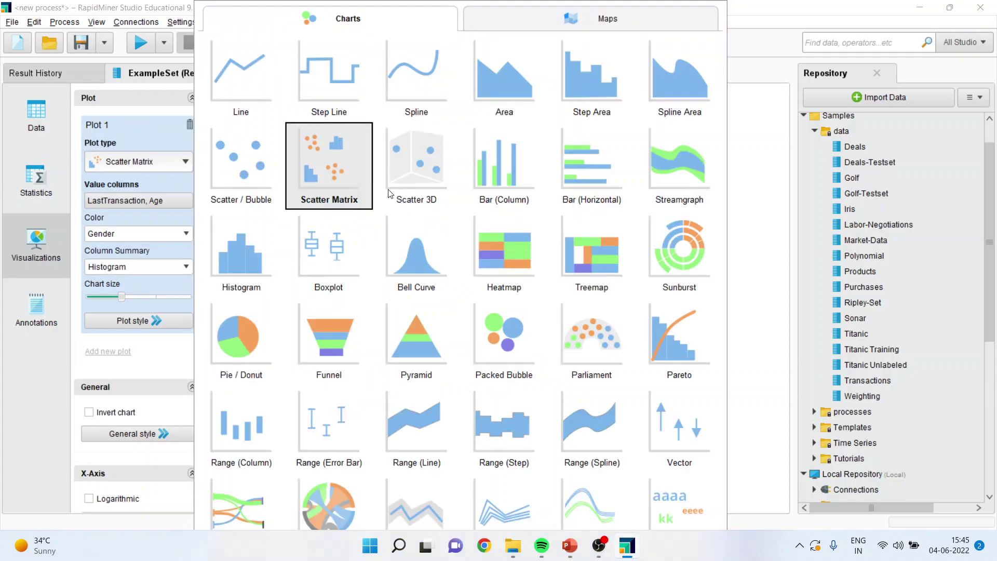
click(416, 192)
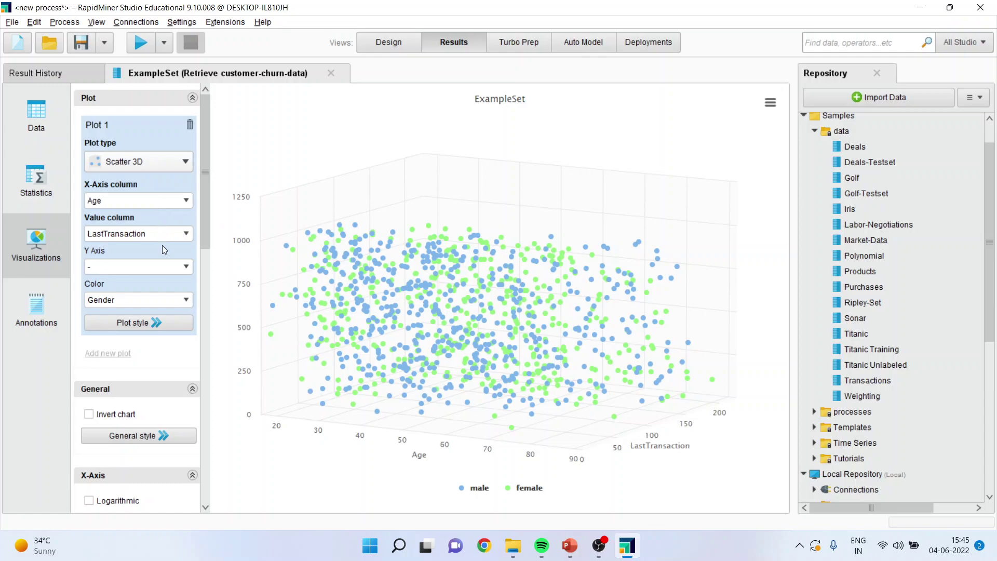
click(183, 267)
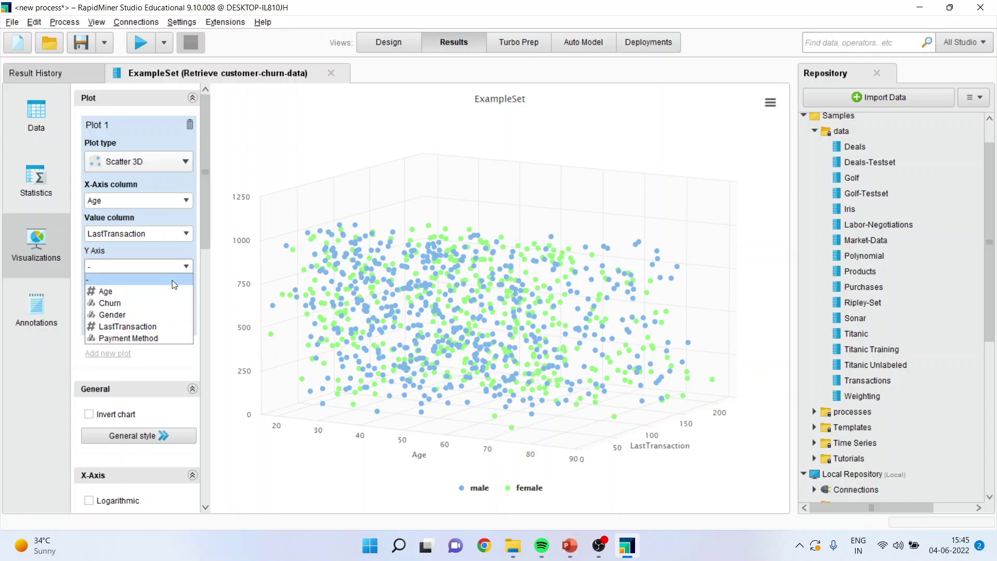
click(162, 338)
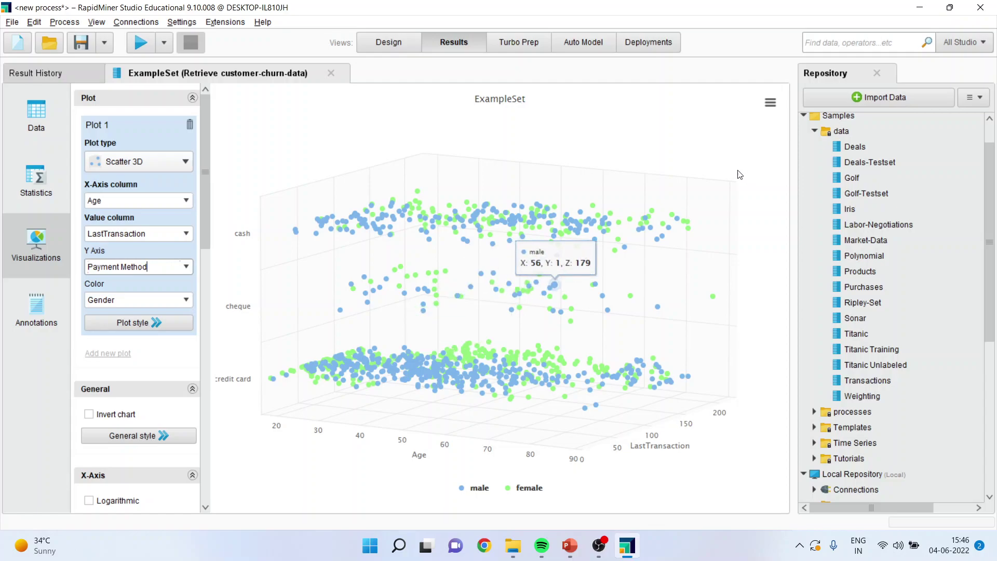
click(770, 104)
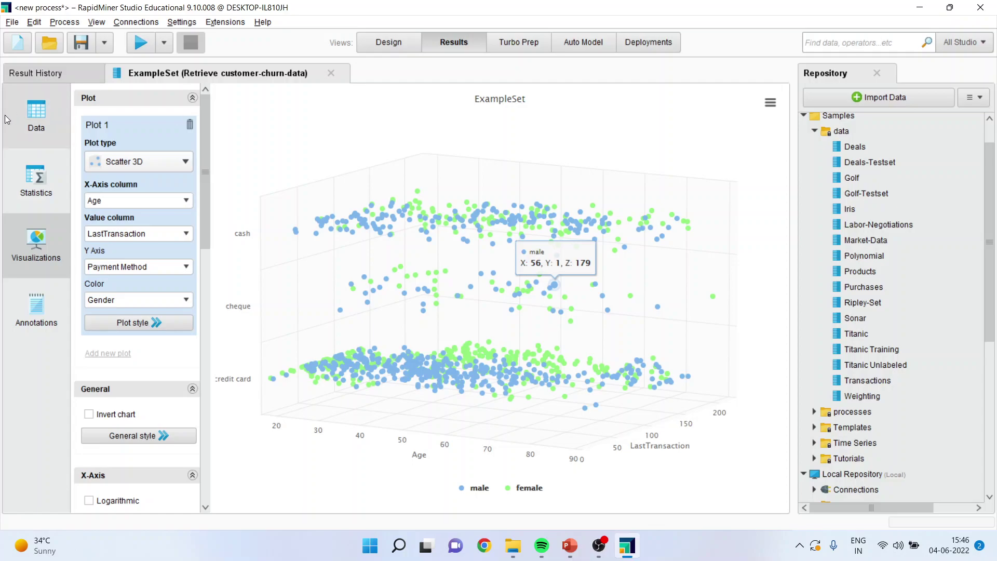
- Switch to a Histogram and remove LastTransaction from the value columns, leaving only Age
click(183, 163)
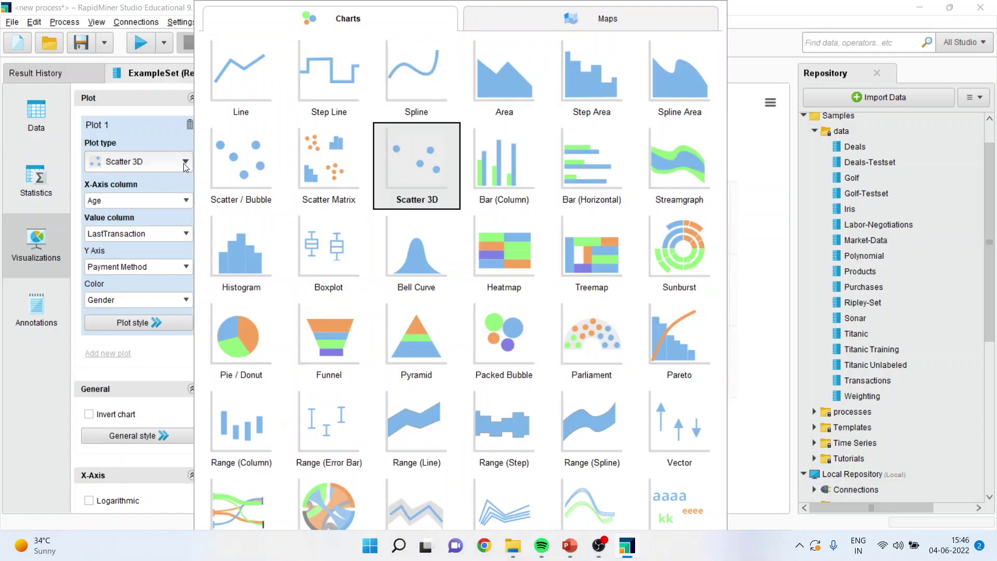
click(247, 240)
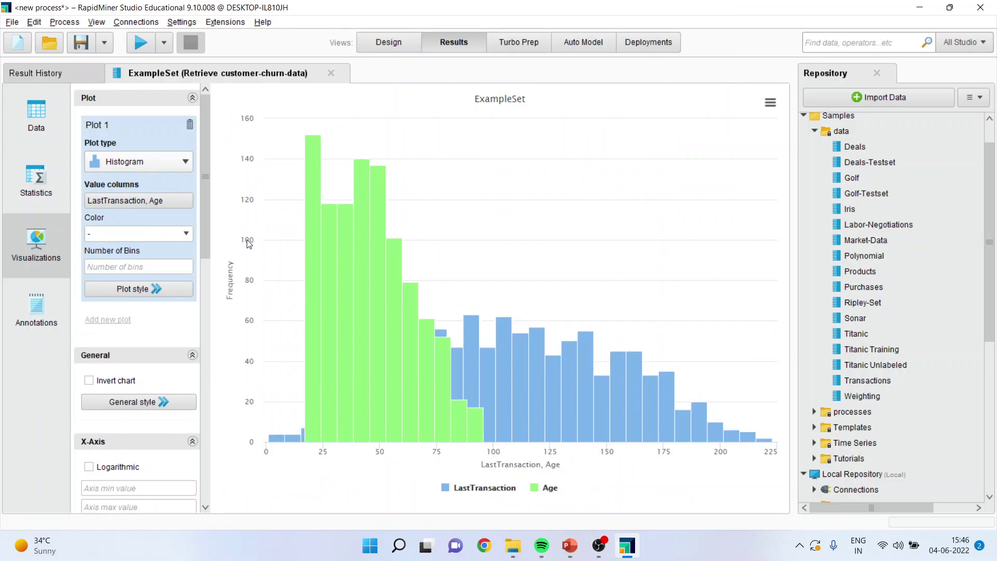
click(161, 201)
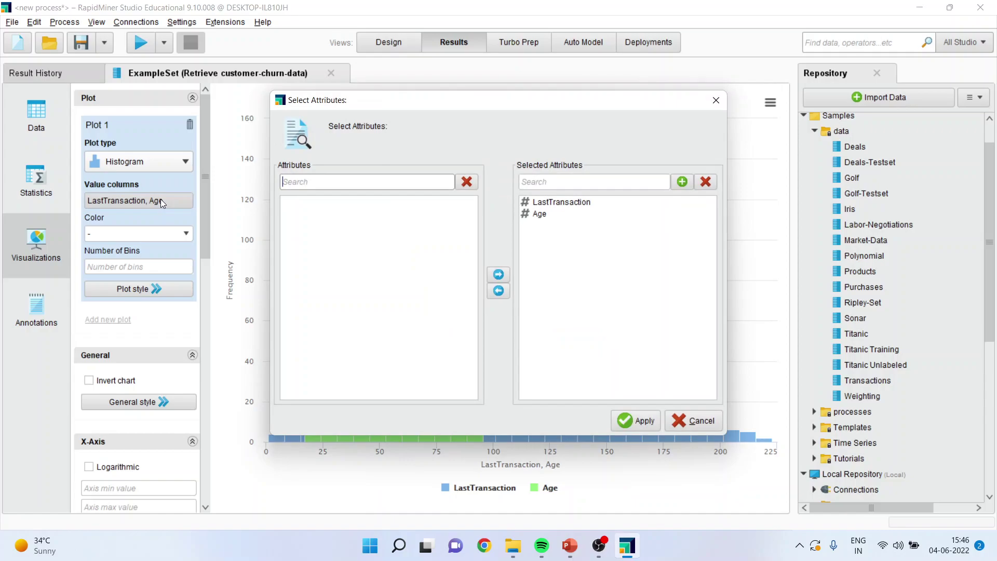
click(554, 206)
click(499, 292)
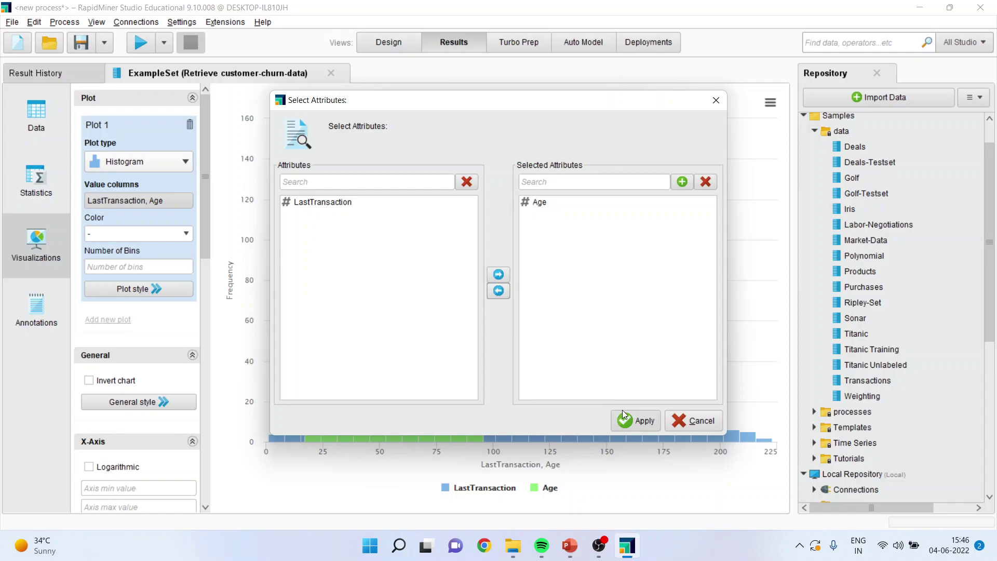
click(637, 418)
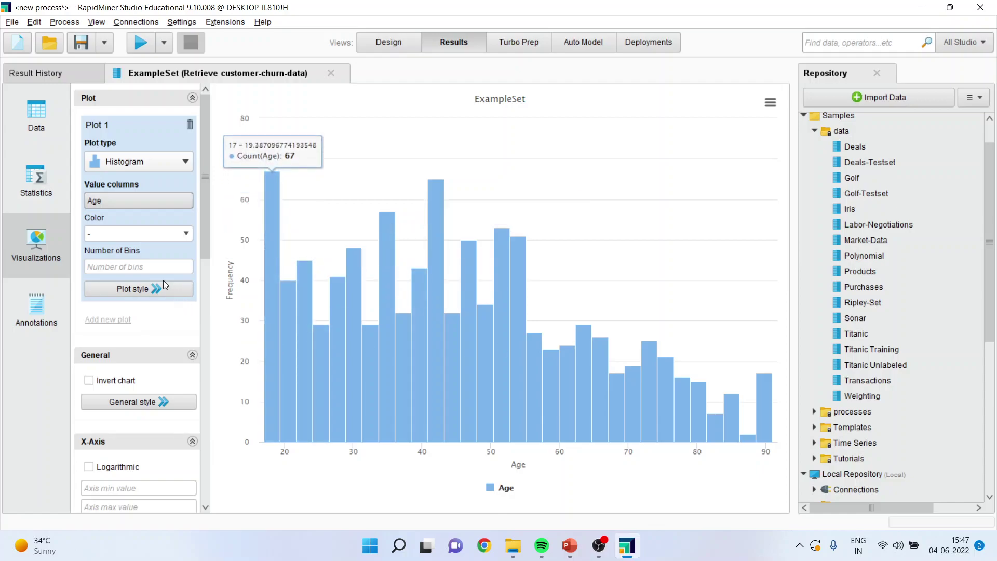
- Set the histogram's Number of Bins to 5
click(157, 267)
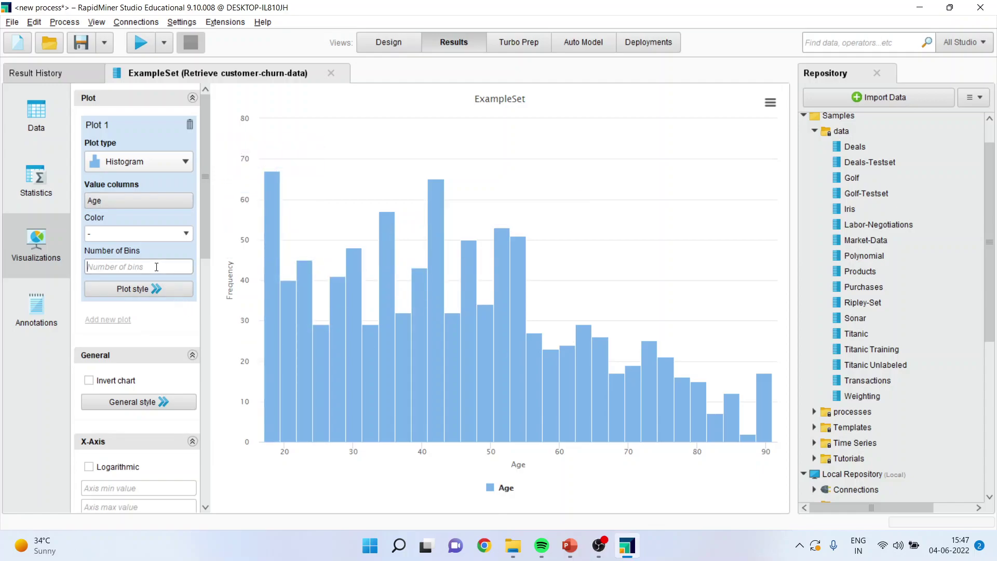
text(5)
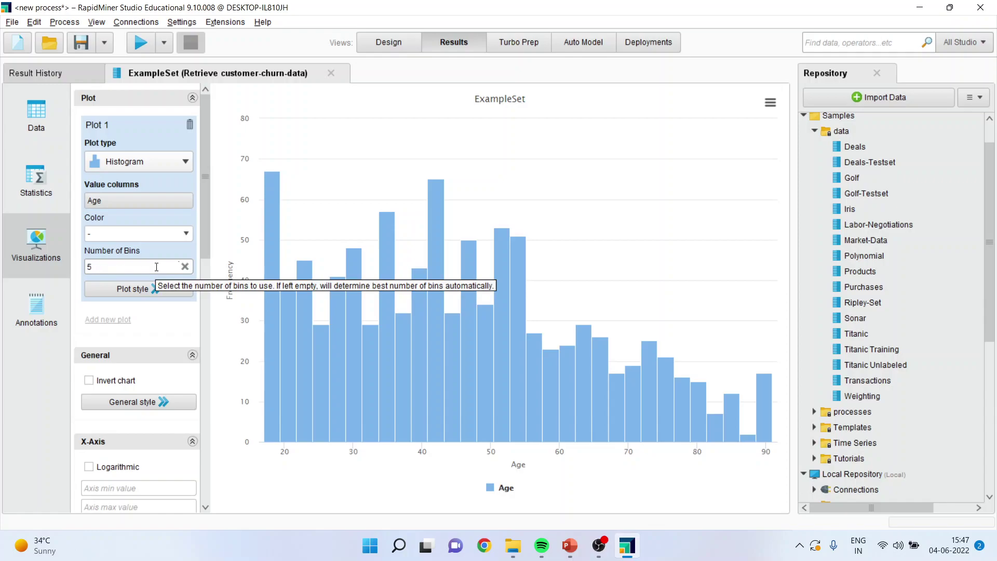
key(Return)
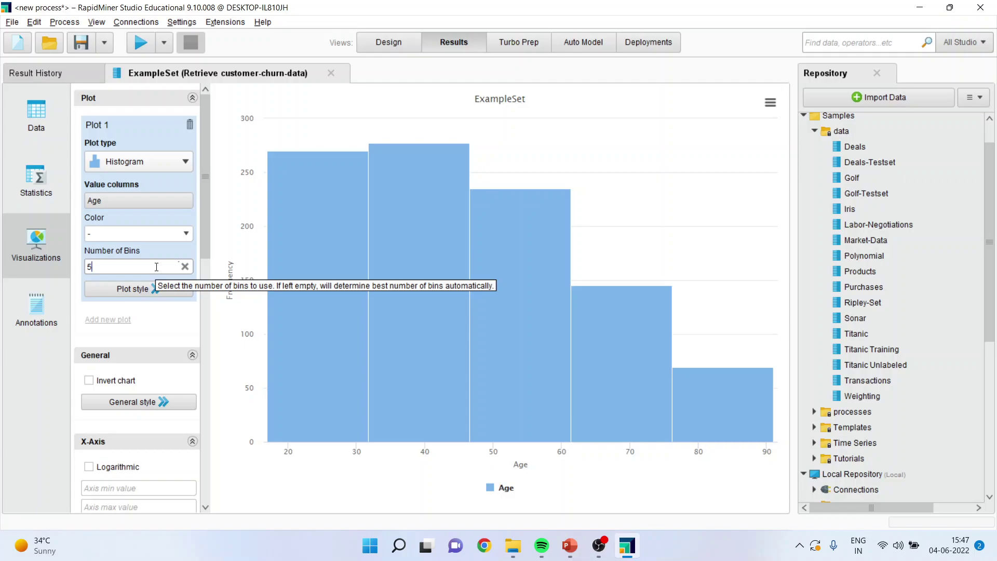
- Colour the bars by Gender, then Churn, and finally Payment Method
click(186, 234)
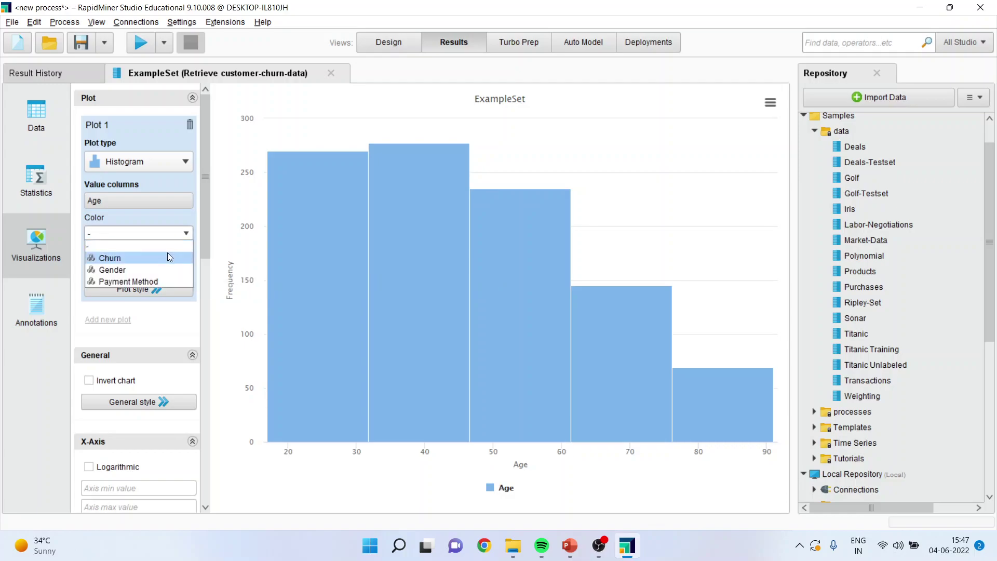
click(165, 270)
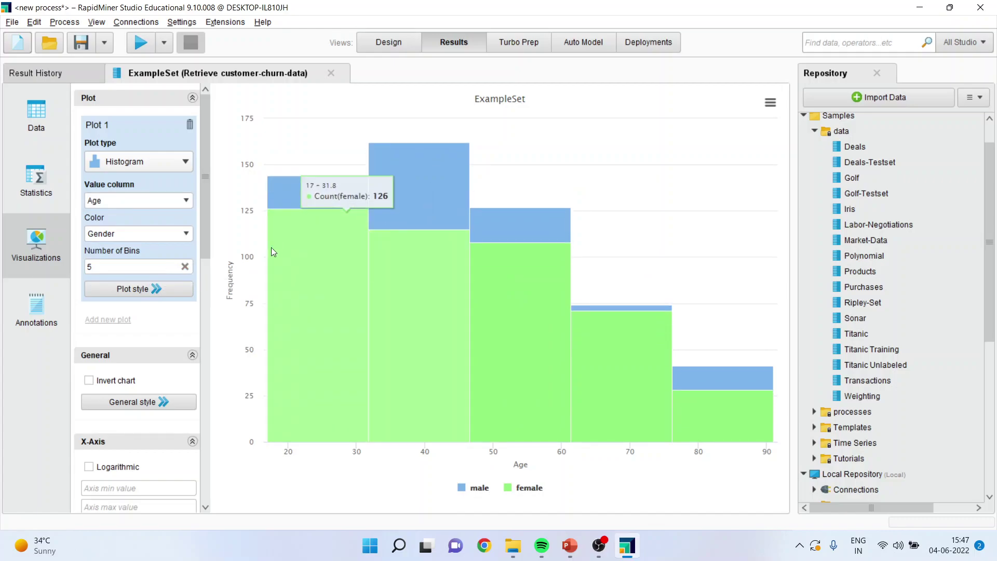
click(189, 230)
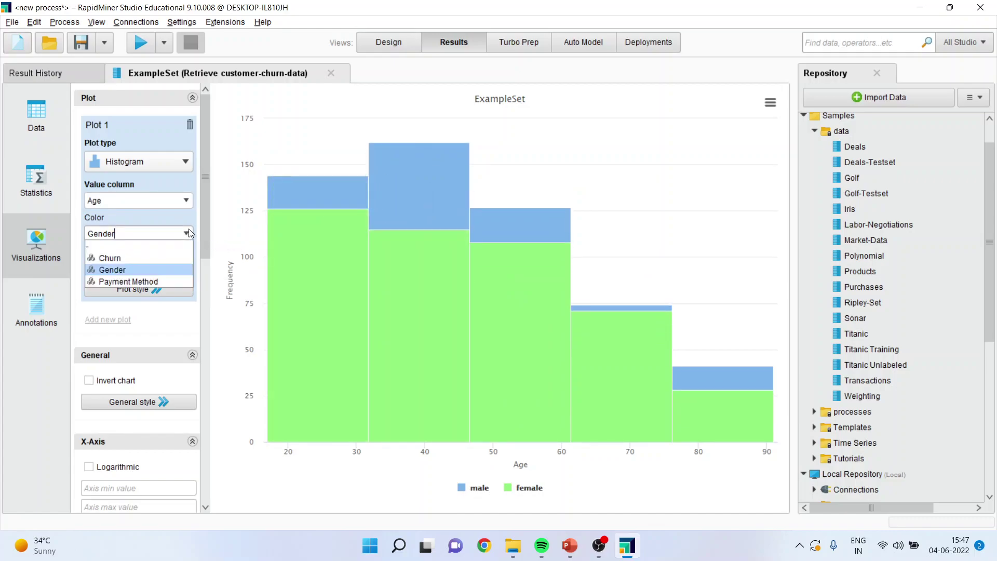
click(171, 260)
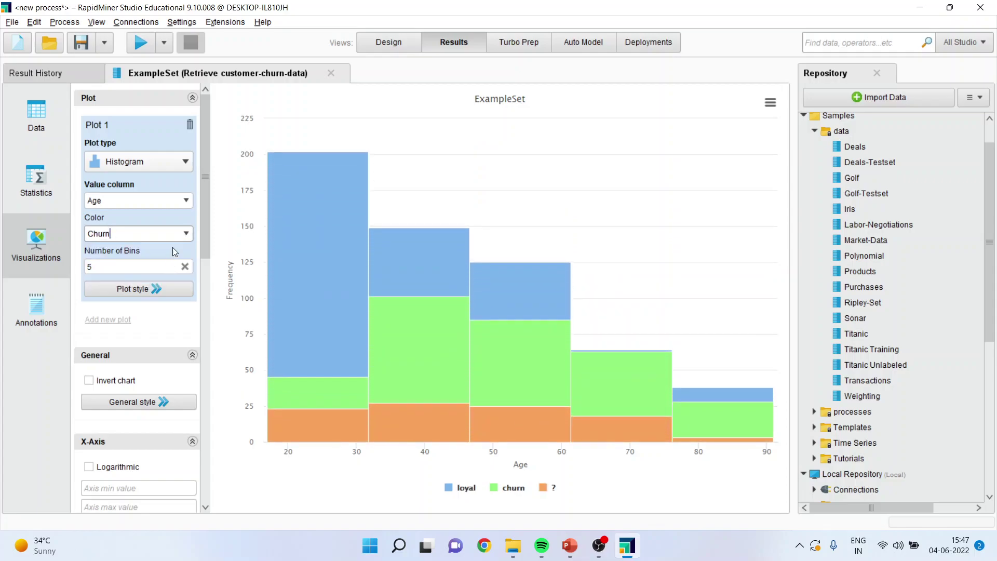
click(186, 234)
click(173, 279)
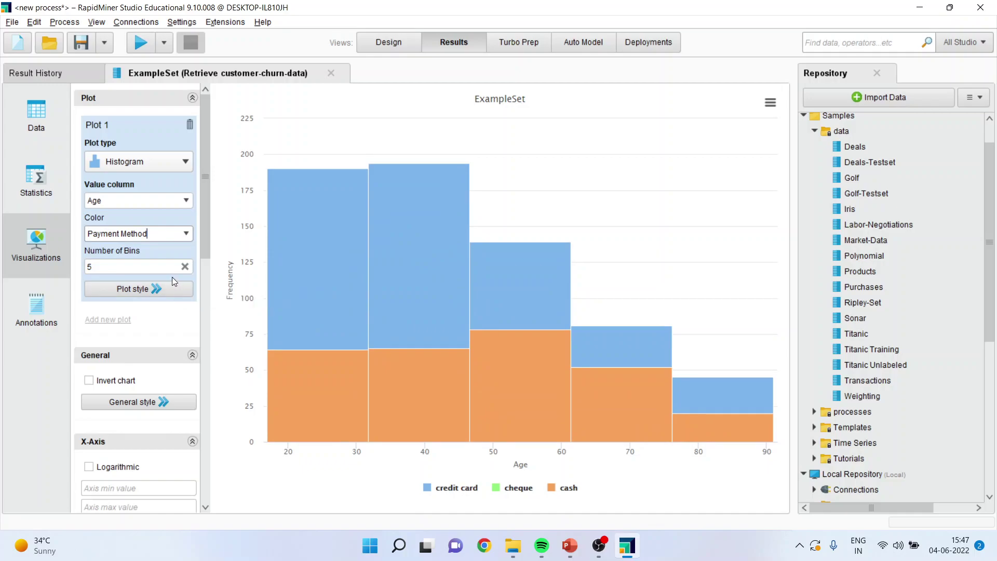
- Switch to a Boxplot and clear both the Value column and Group by to '-'
click(185, 164)
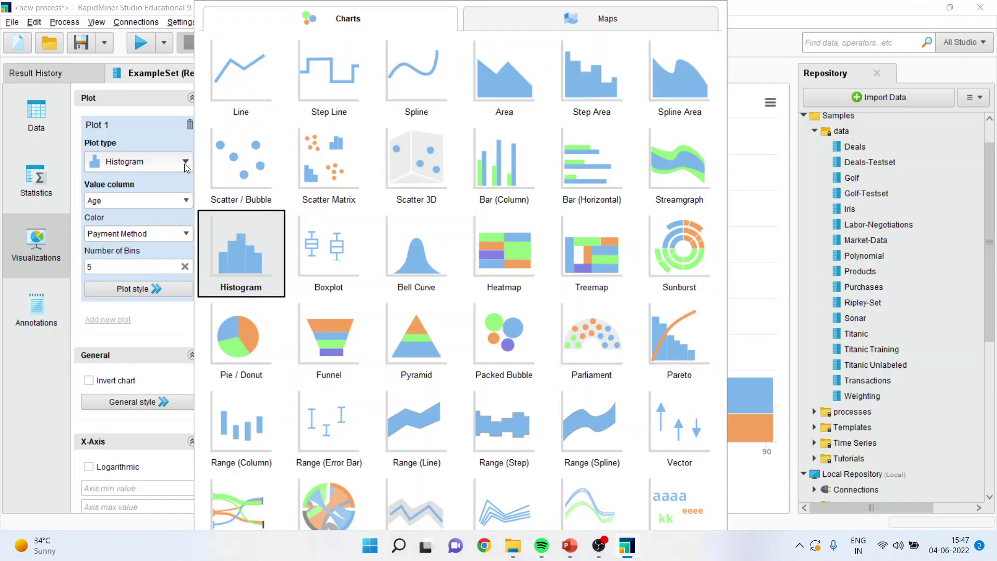
click(331, 258)
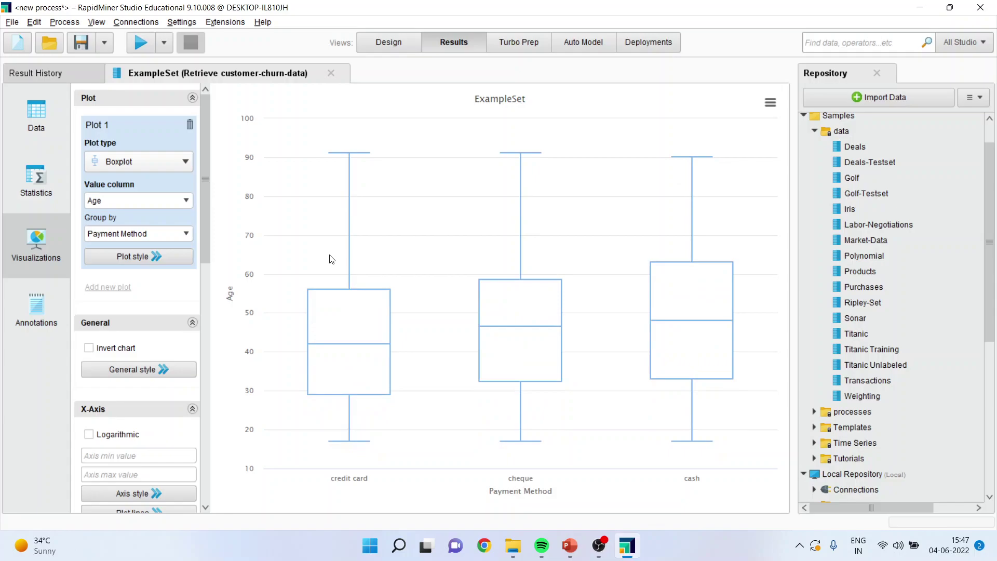
click(186, 201)
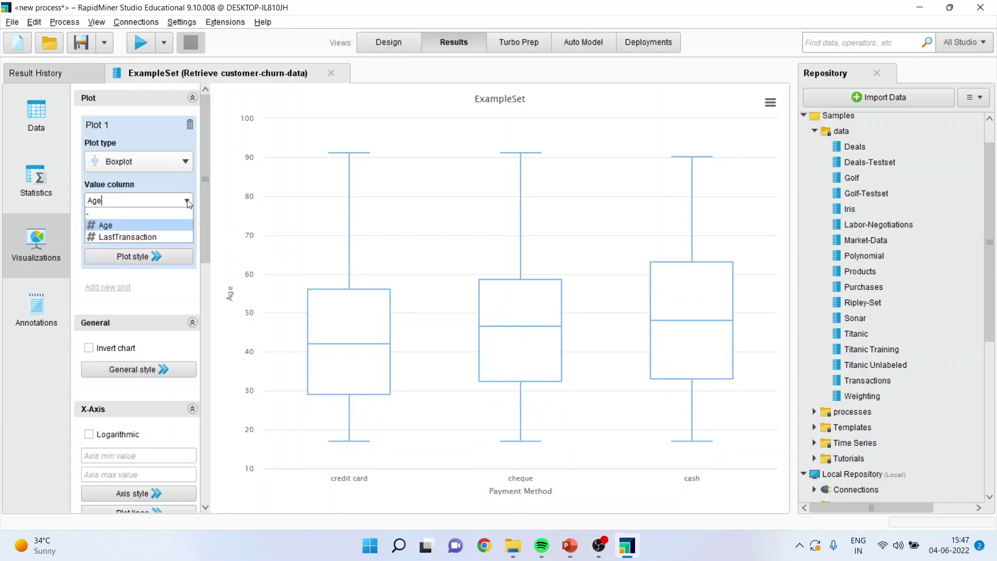
click(175, 212)
click(171, 233)
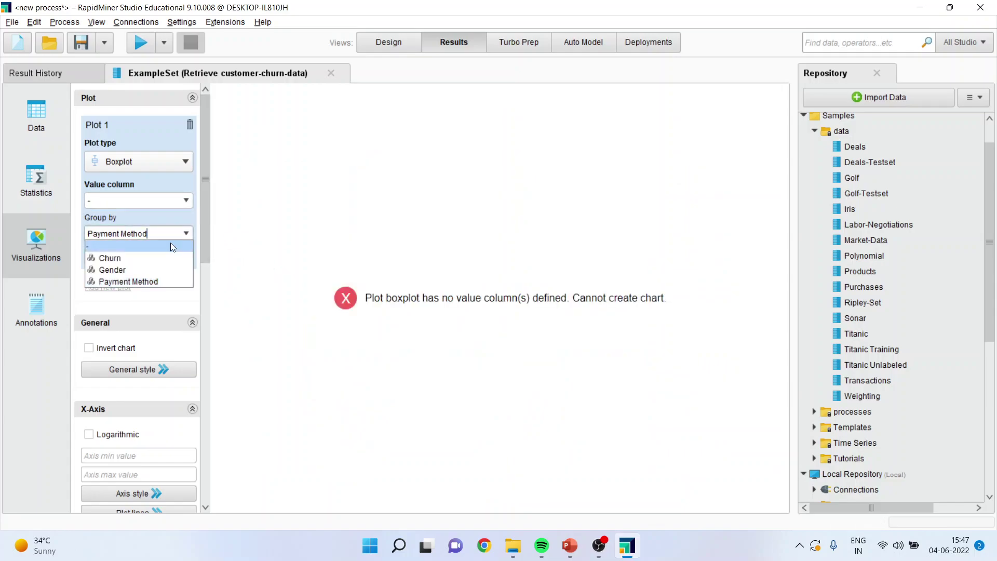
click(170, 244)
- Add Age to the selected value columns and apply to draw its boxplot
click(169, 203)
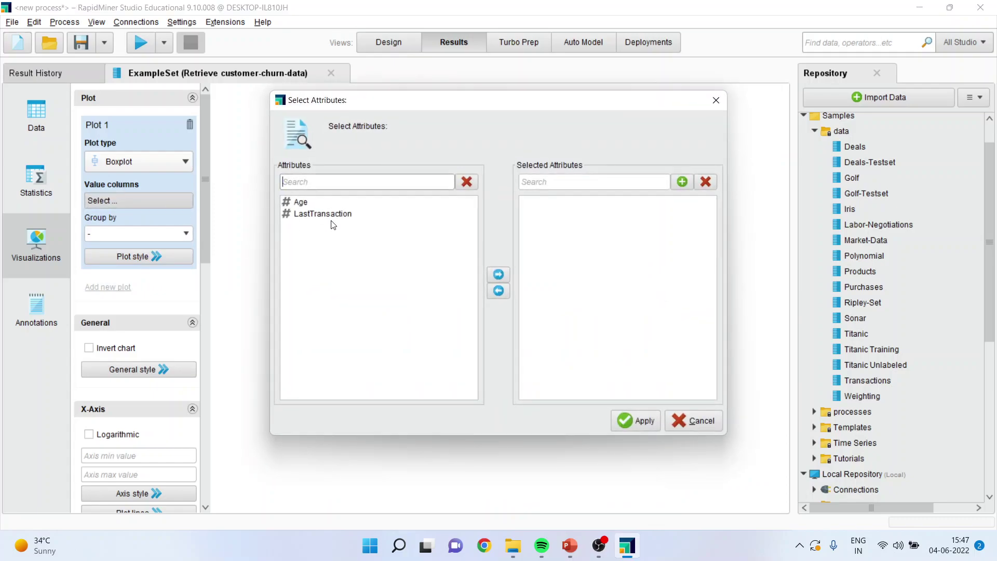
click(285, 202)
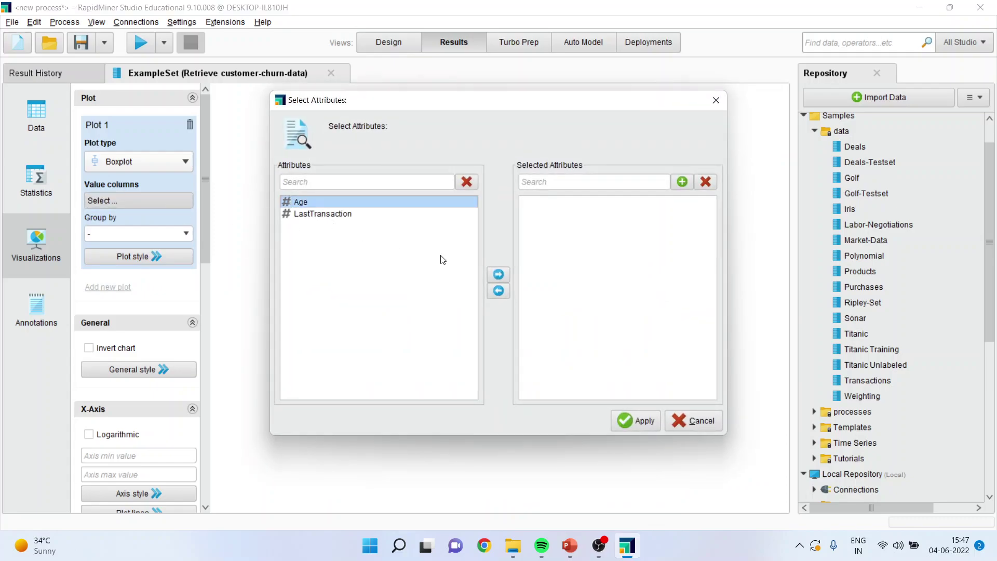
click(498, 275)
click(636, 420)
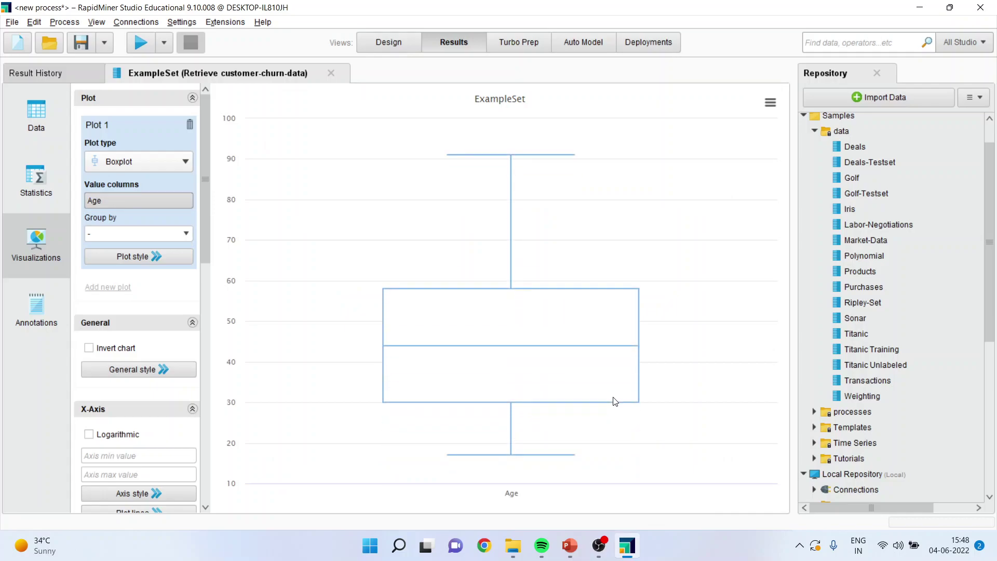
mouse_move(597, 392)
mouse_move(521, 158)
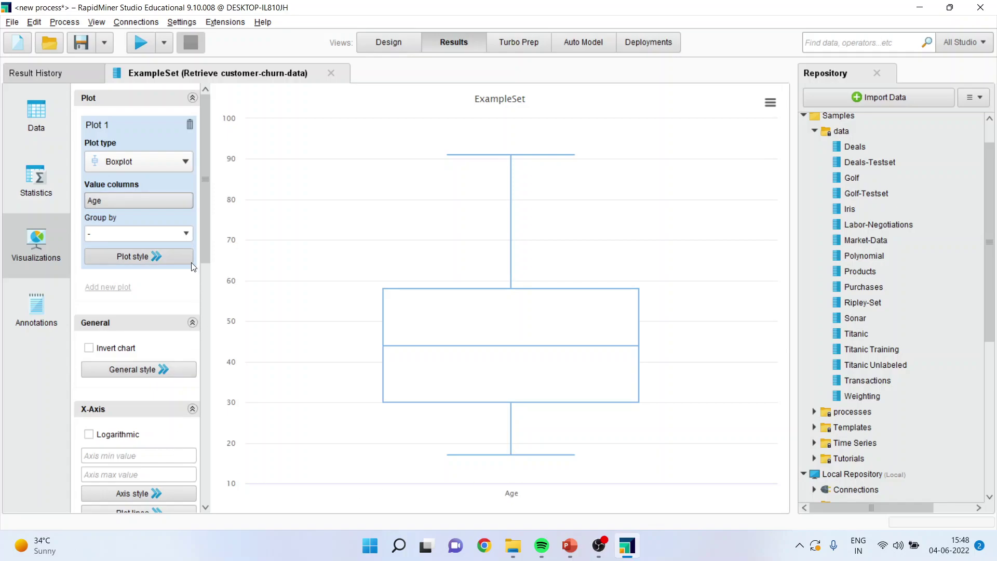
- Group the Age boxplot by Churn, then by Gender
click(187, 235)
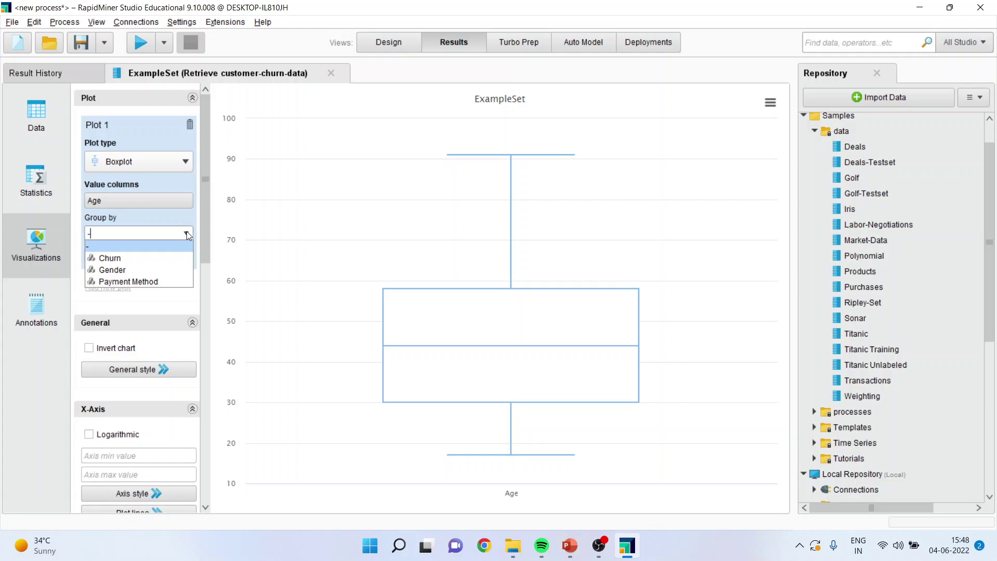
click(155, 256)
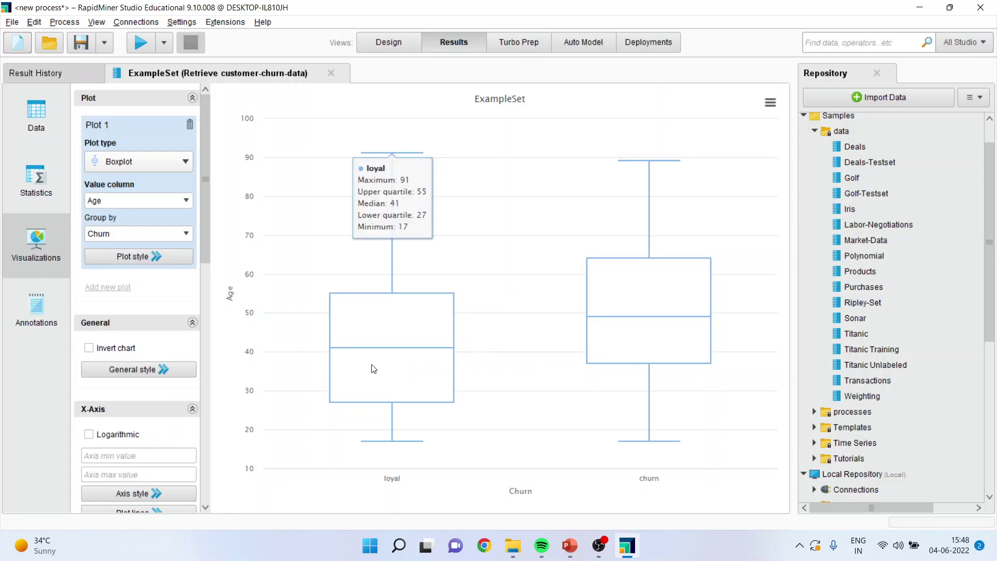
click(192, 238)
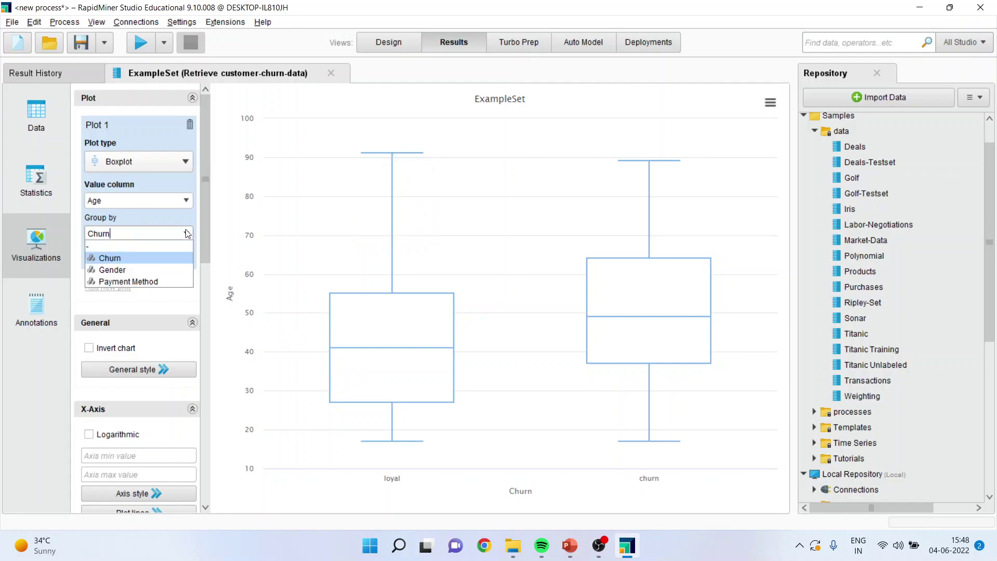
click(155, 269)
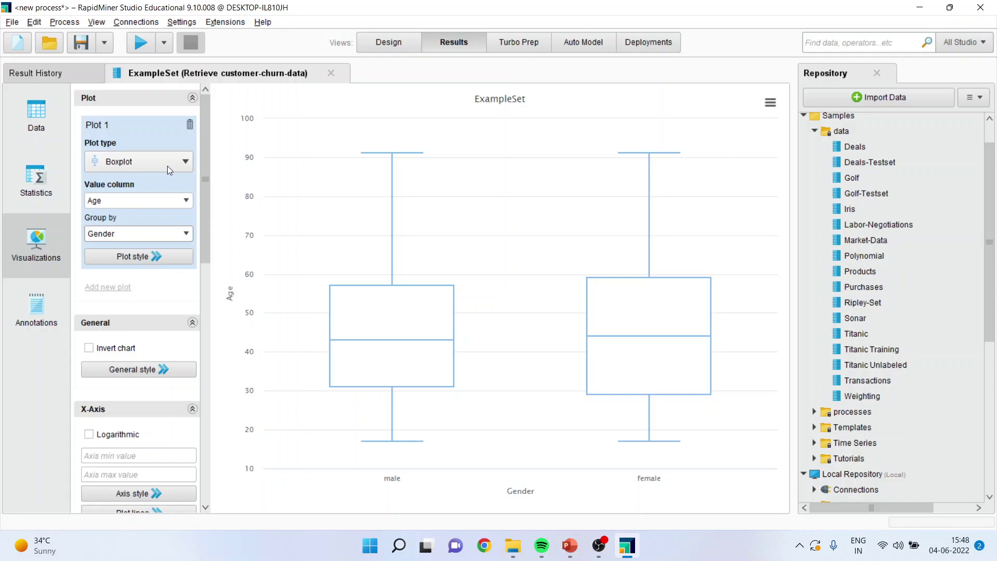
click(183, 165)
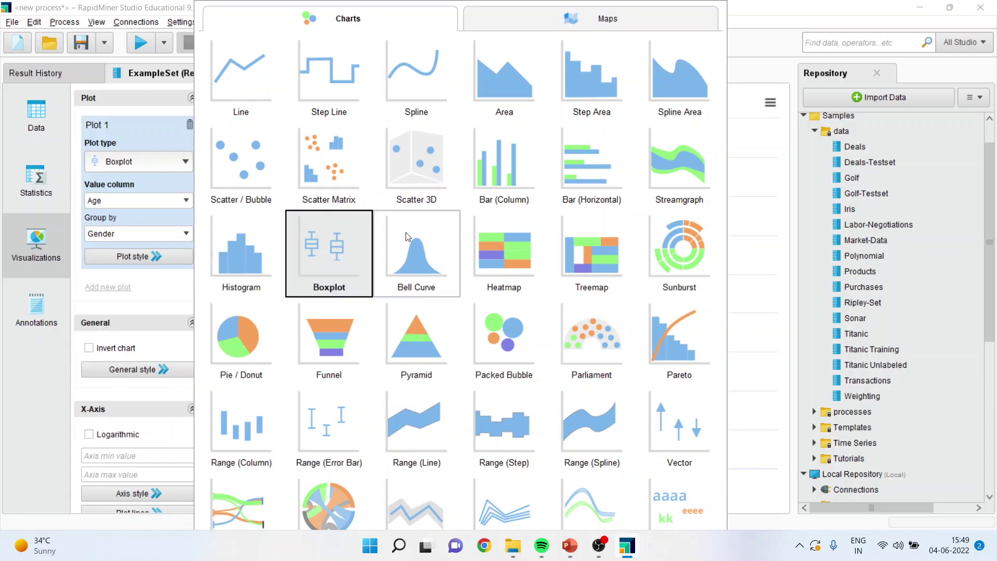
- Switch to a Bell Curve coloured first by Churn, then by Payment Method
click(408, 245)
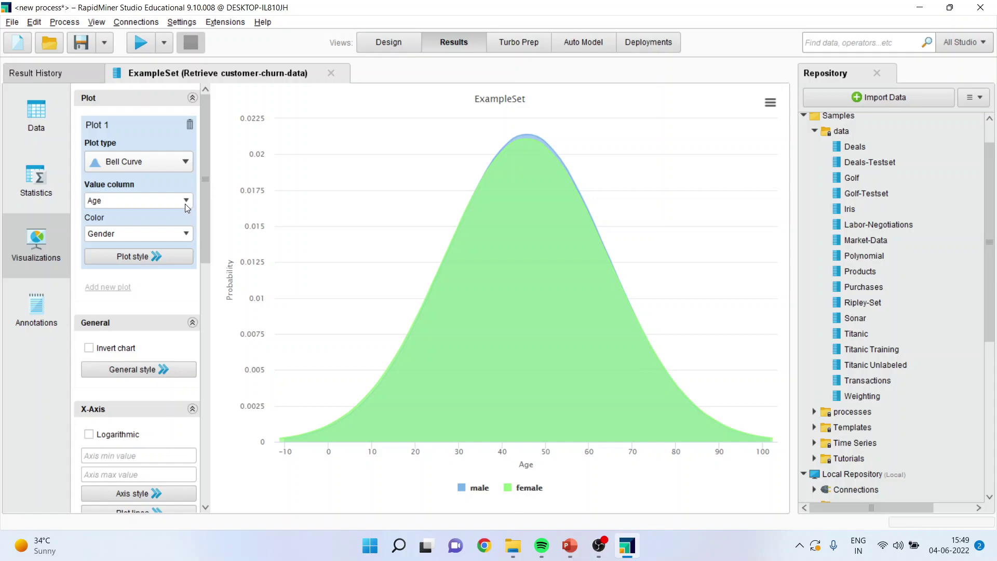
click(188, 232)
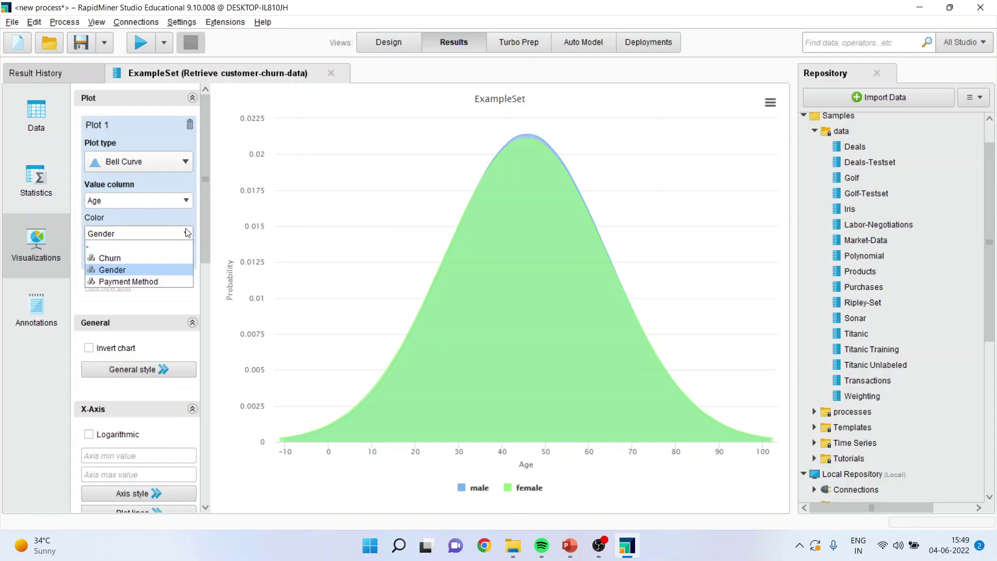
click(188, 232)
click(187, 232)
click(160, 258)
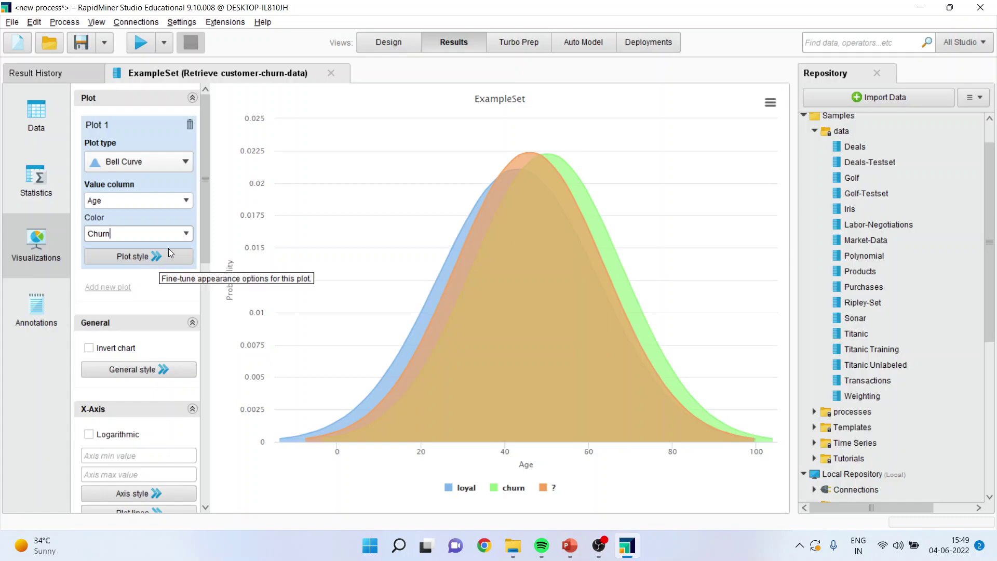
click(188, 233)
click(166, 282)
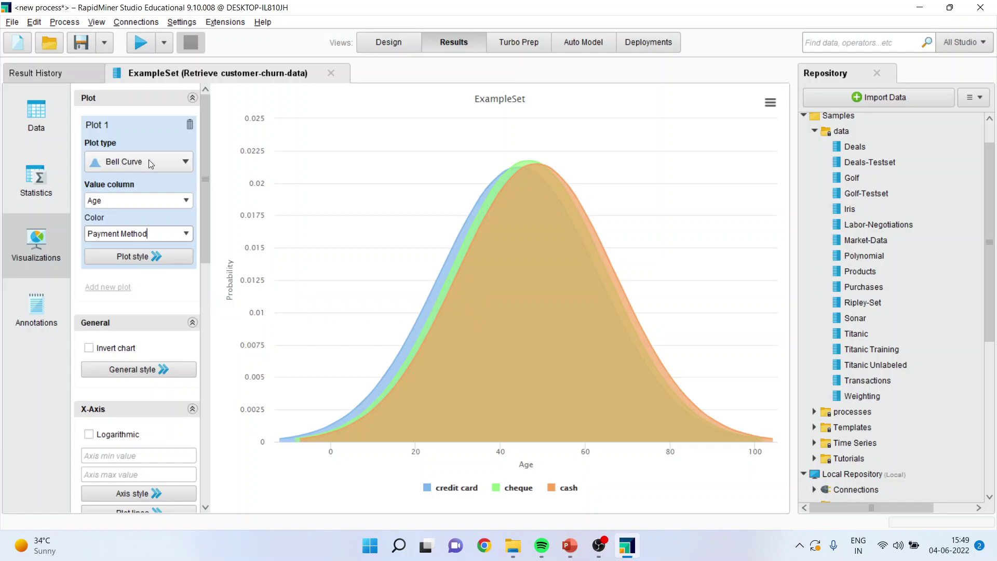
- Switch to a Sunburst chart with LastTransaction as the value column
click(180, 166)
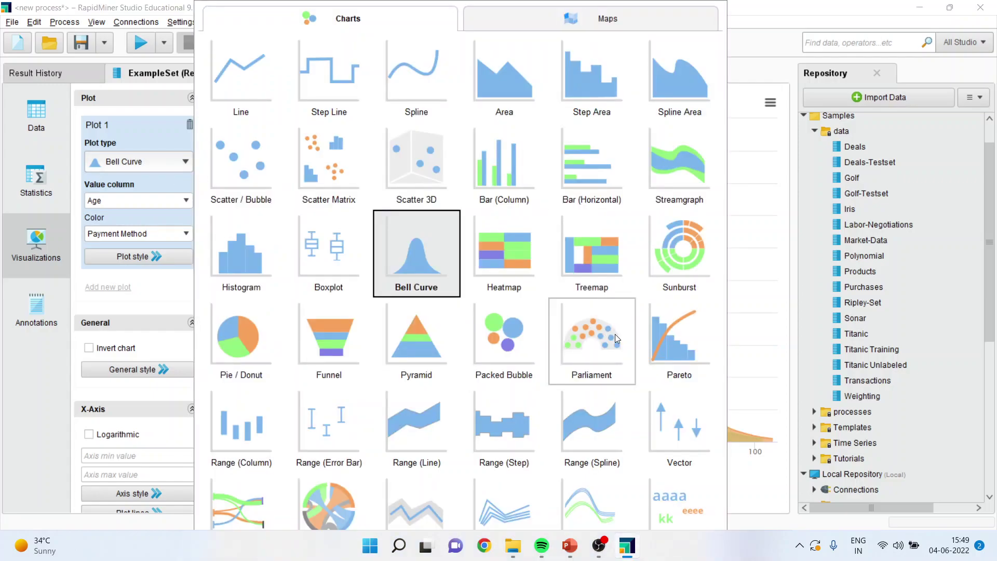
click(685, 284)
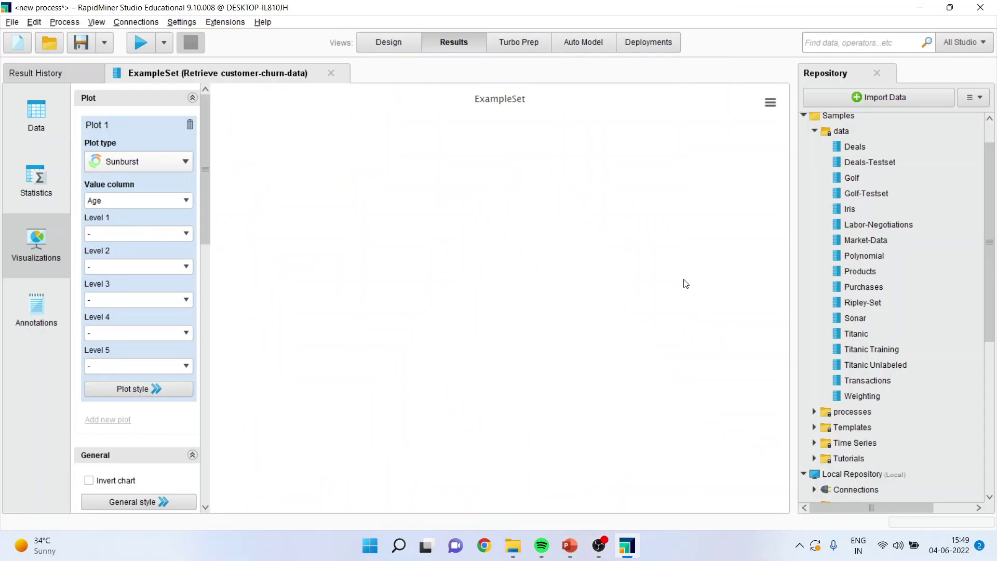
click(188, 200)
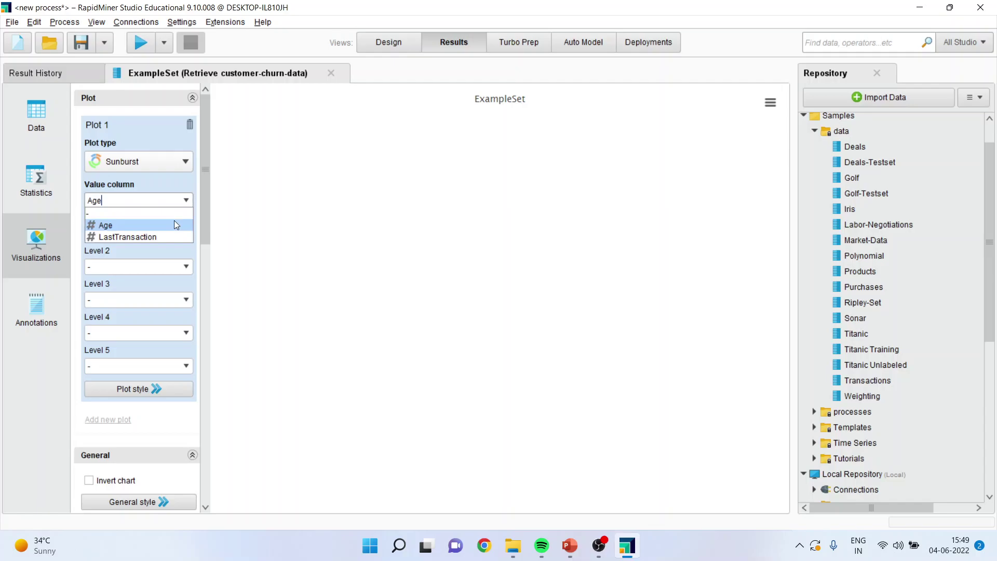
click(169, 236)
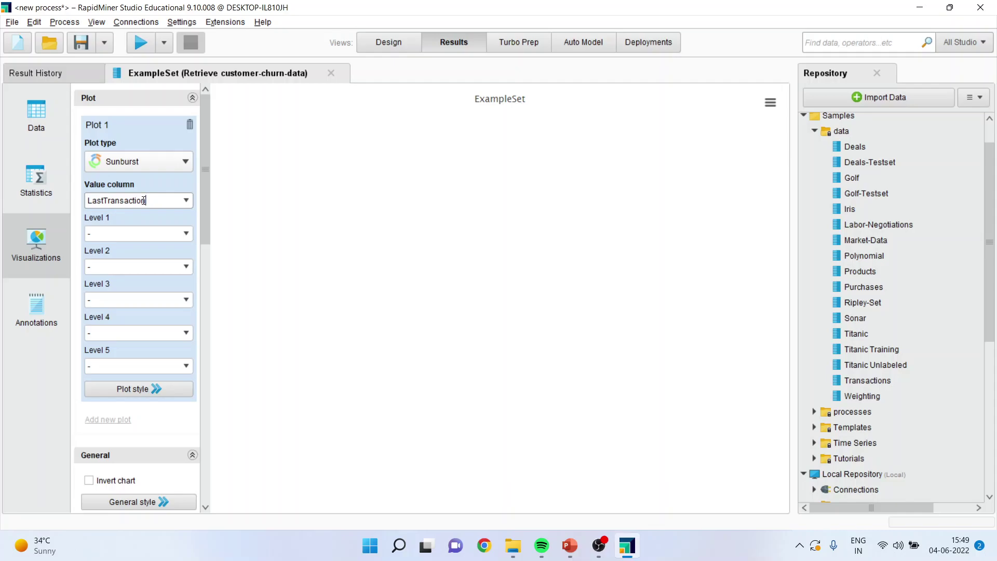
- Set the sunburst levels to Churn, Gender and Payment Method
click(186, 233)
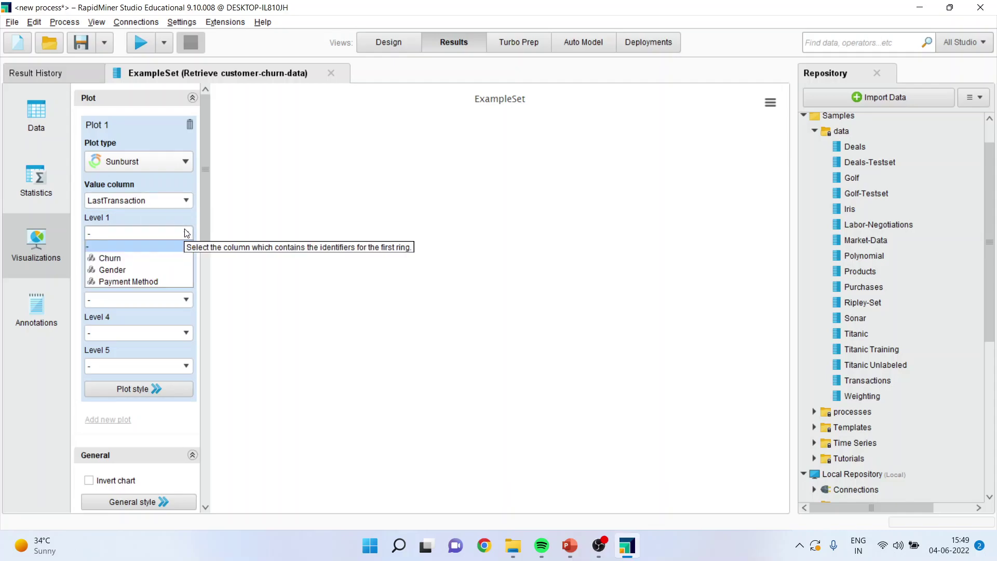
click(166, 257)
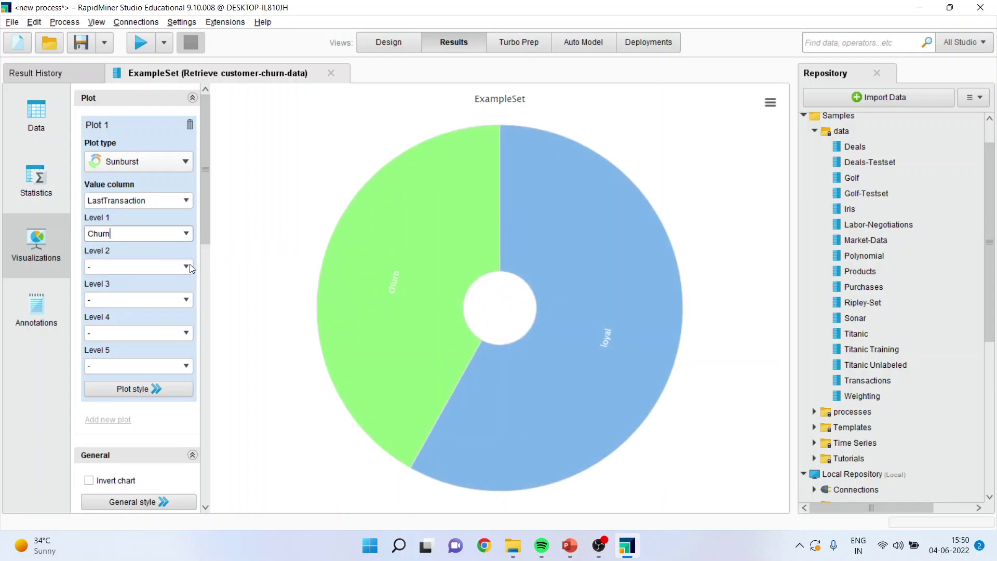
click(190, 266)
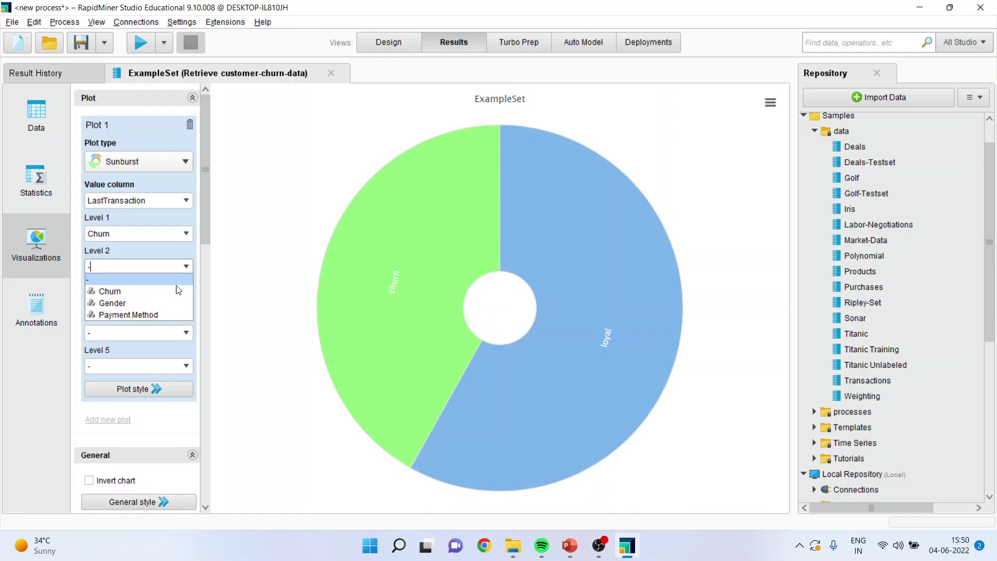
click(164, 302)
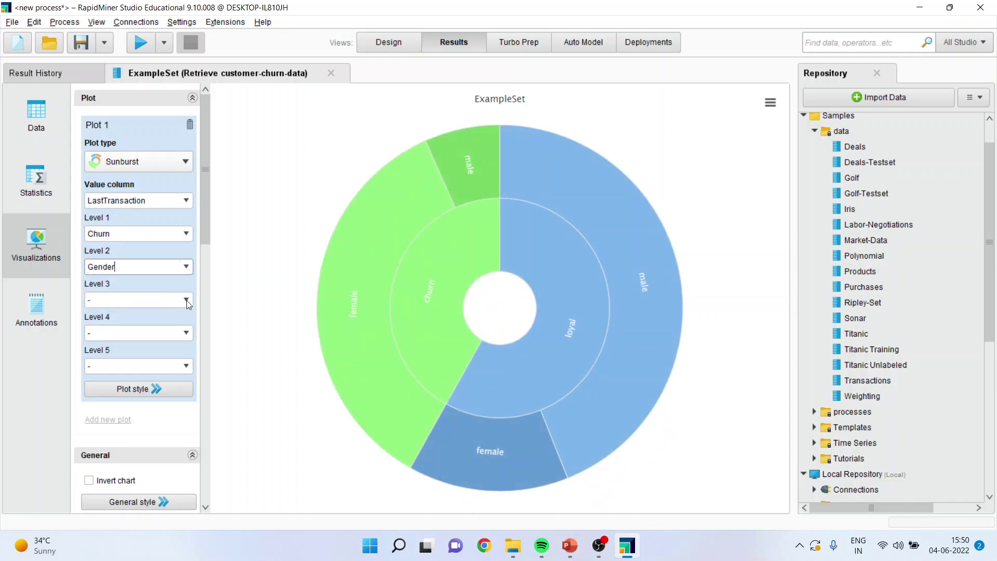
click(187, 299)
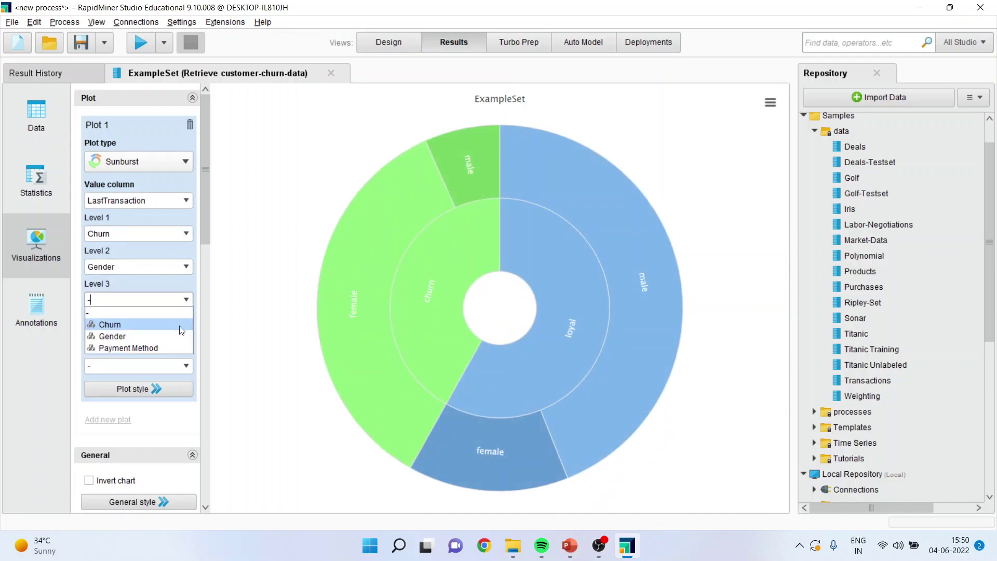
click(174, 347)
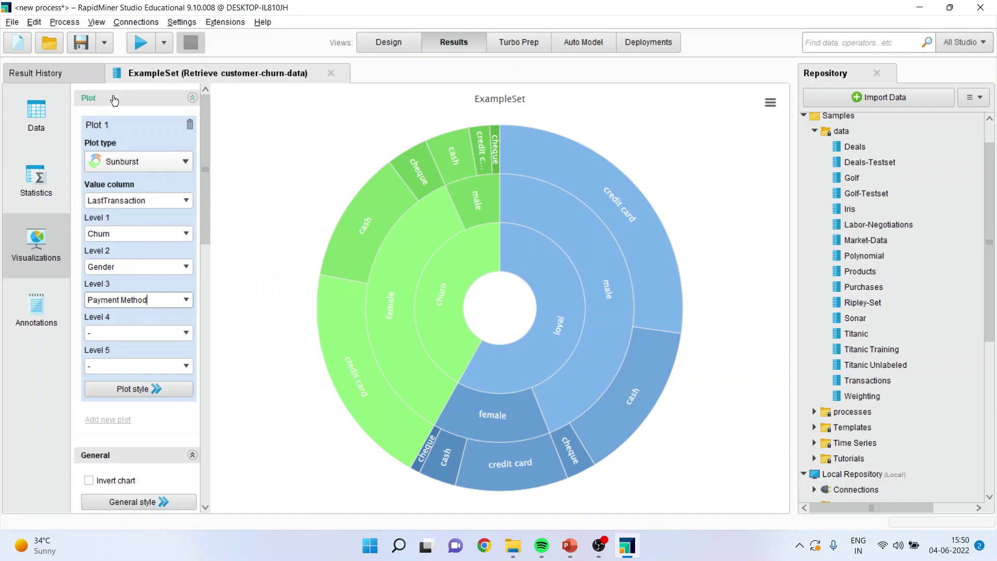
- Switch to a Pie / Donut chart with Churn as the value column
click(185, 161)
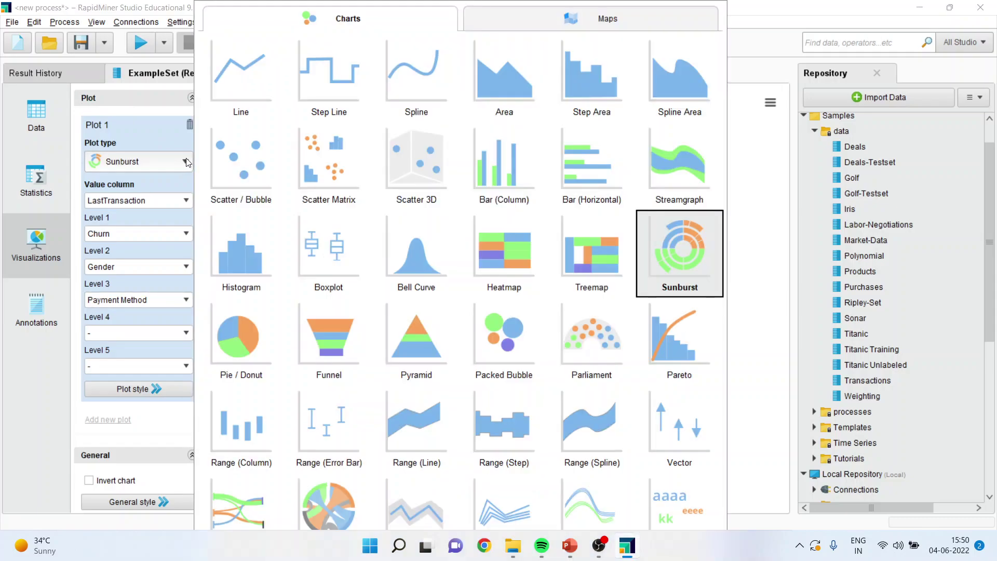
click(235, 321)
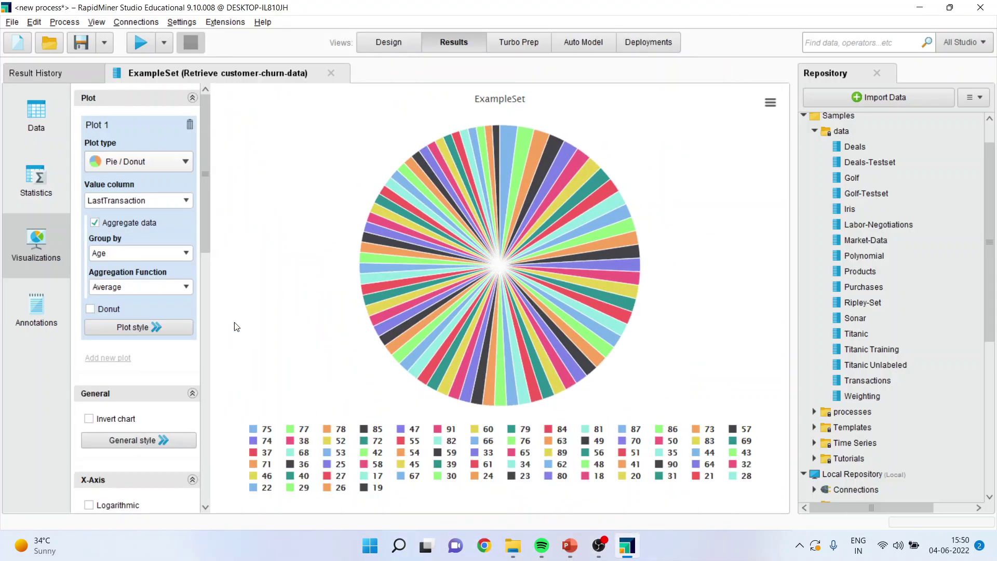
click(186, 202)
click(186, 202)
click(187, 202)
click(186, 202)
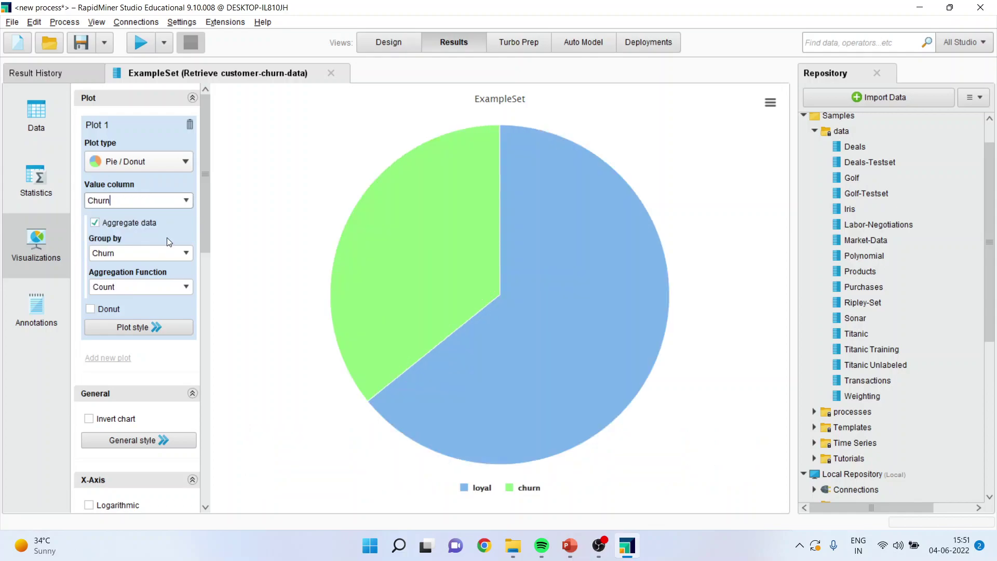
click(185, 203)
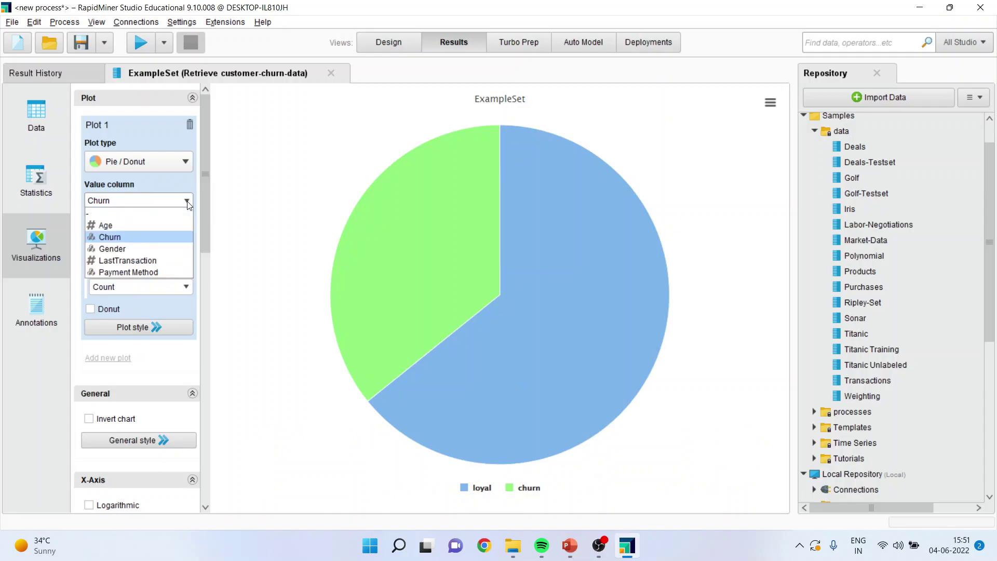
click(170, 238)
- Group by Churn and tick Donut to make it a donut chart
click(186, 253)
click(173, 281)
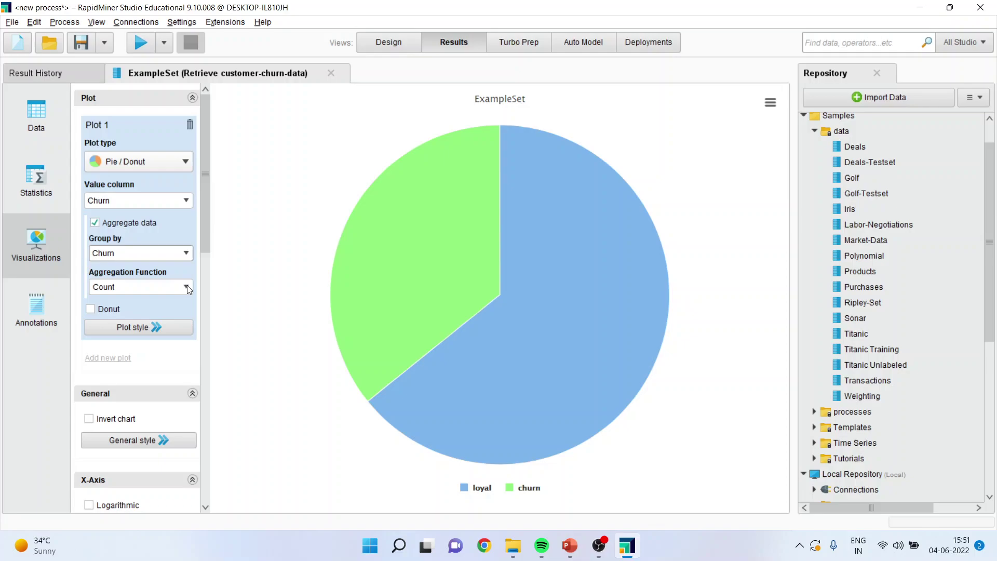
mouse_move(480, 323)
click(89, 310)
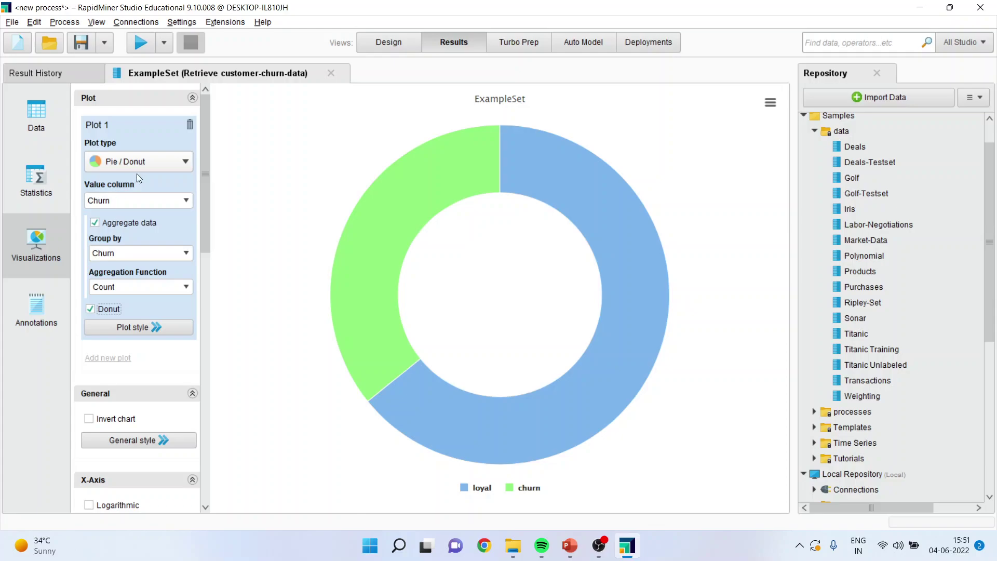
click(189, 158)
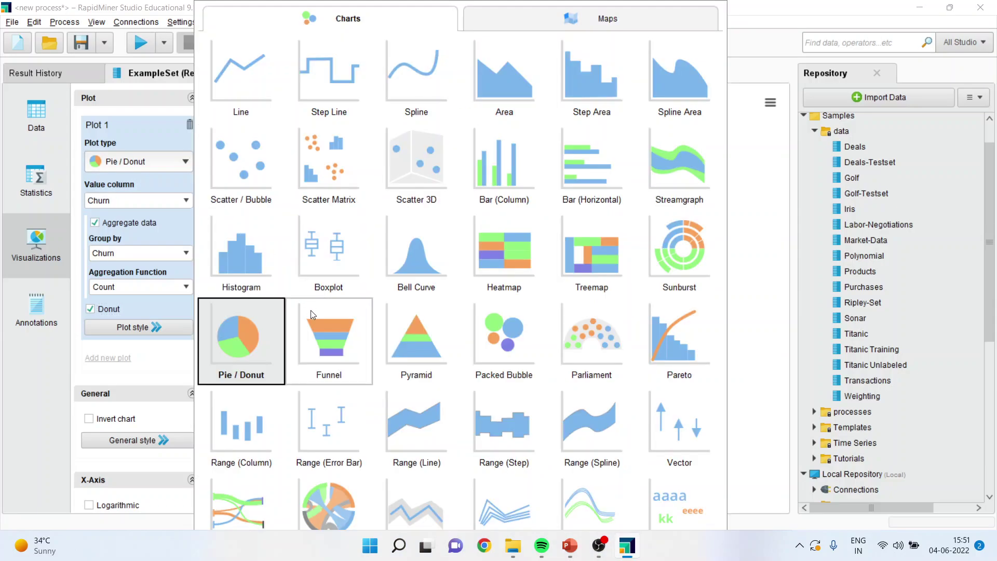
- Switch to a Funnel chart of LastTransaction with Average aggregation
click(318, 326)
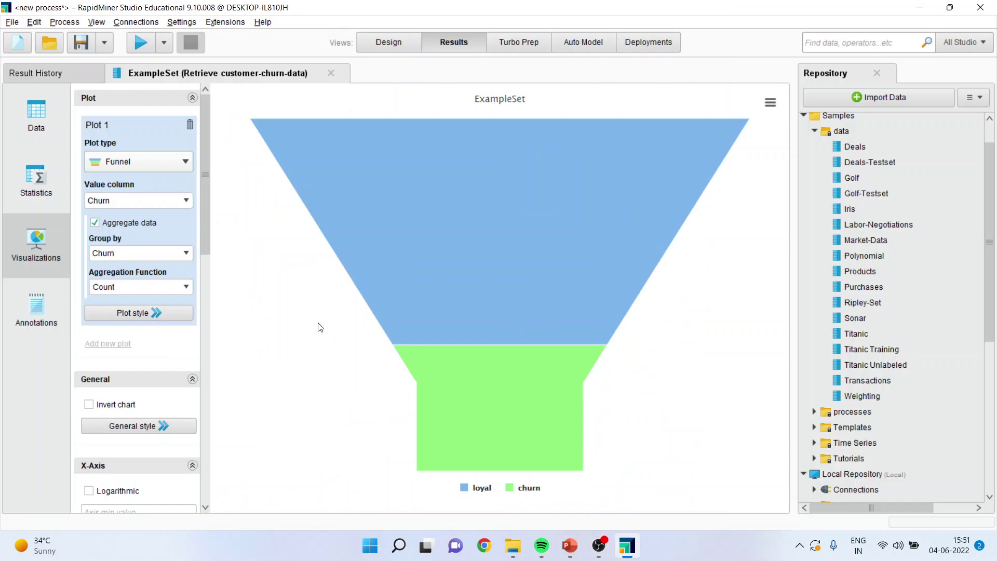
click(188, 200)
click(178, 260)
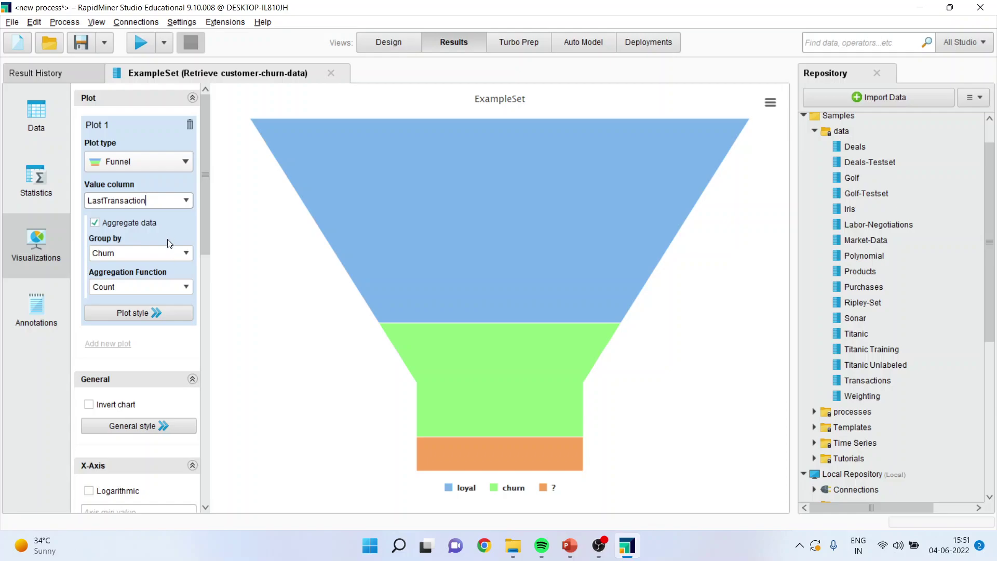
mouse_move(413, 212)
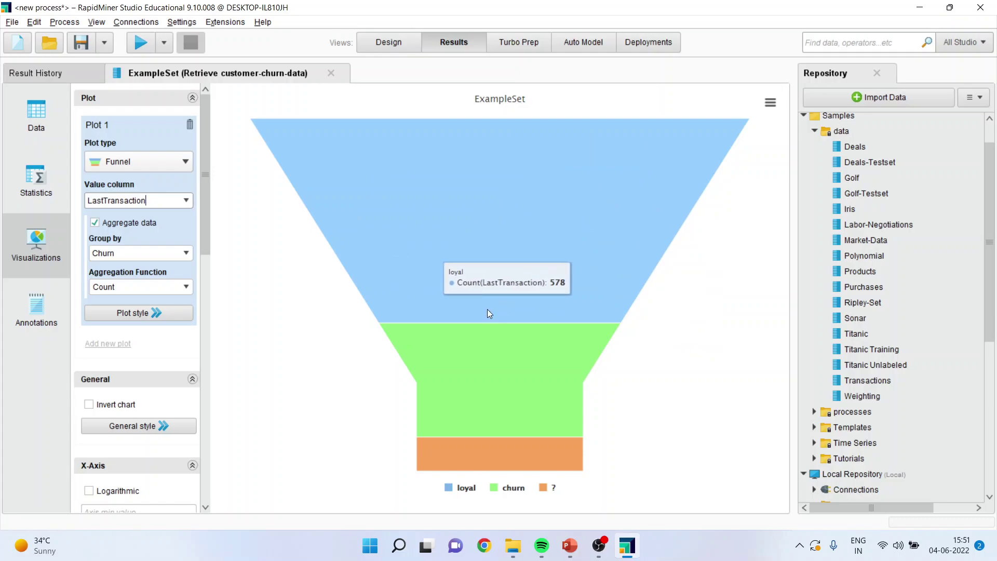
click(186, 287)
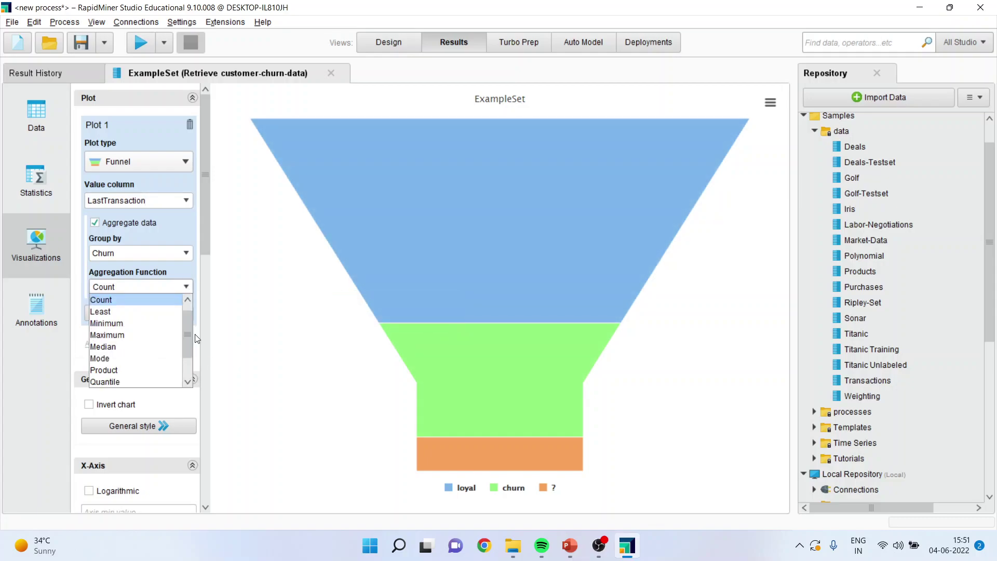
scroll(190, 337, up, 1)
click(161, 300)
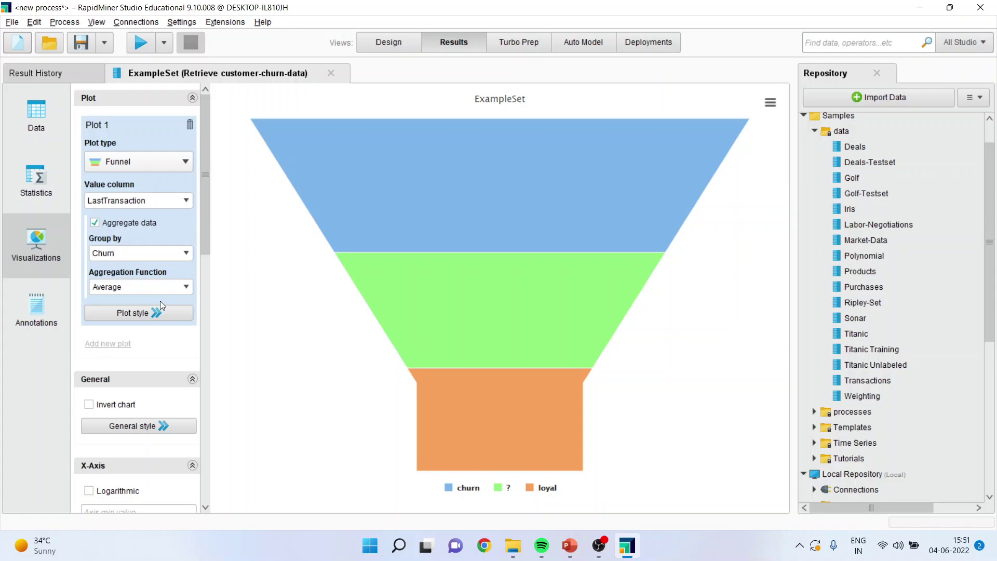
- Redraw the chart as a Pyramid, then as a Heatmap
click(183, 162)
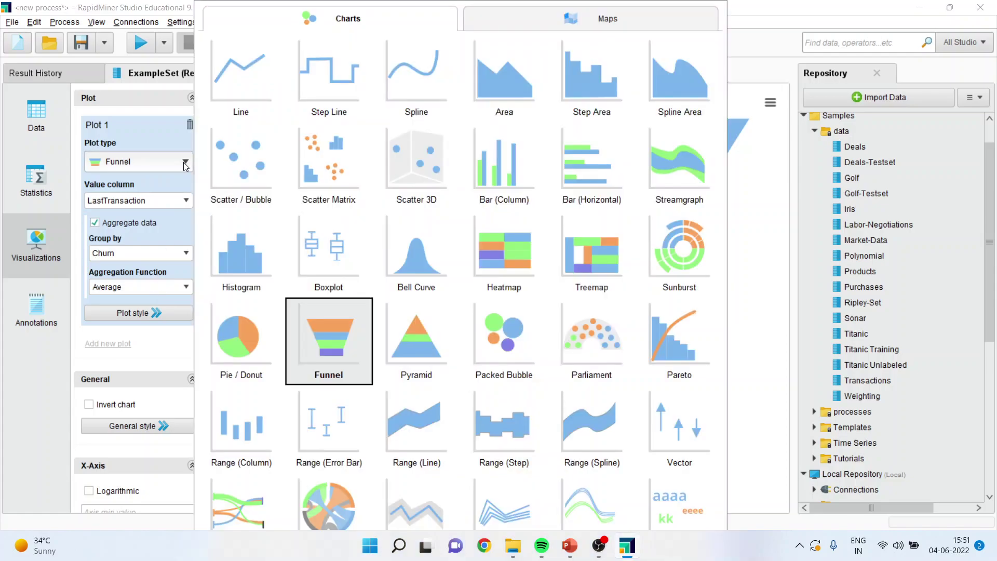
click(426, 343)
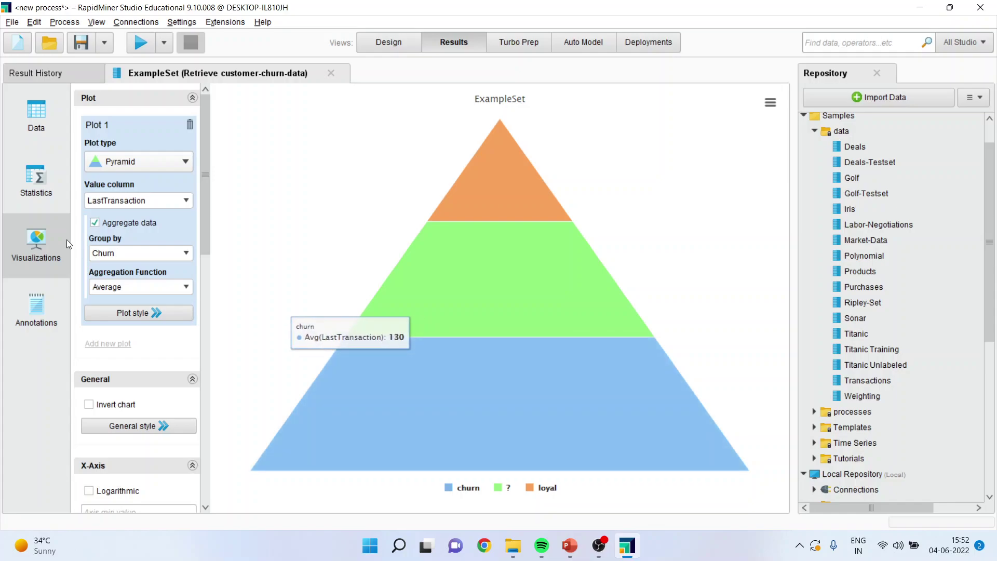
mouse_move(375, 385)
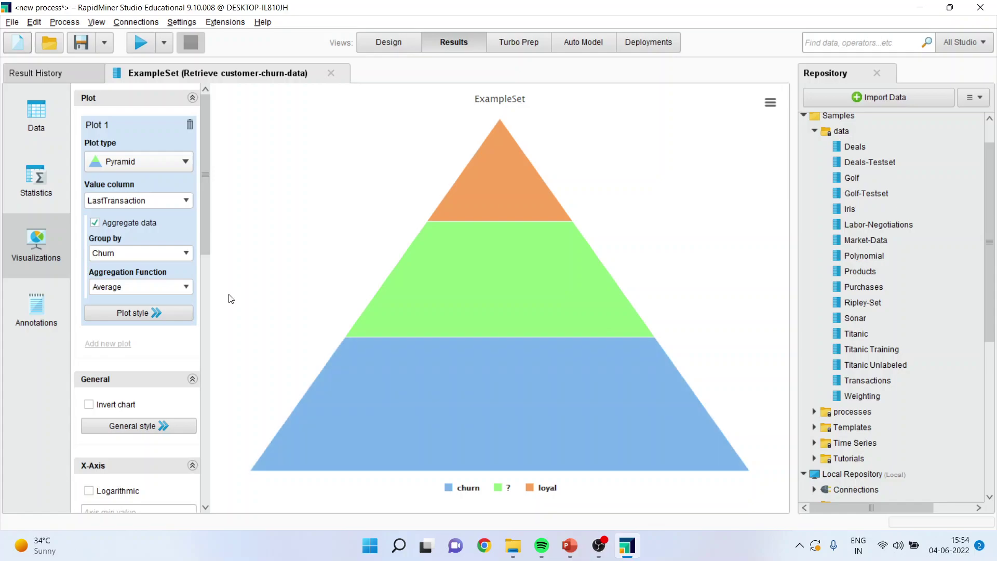
click(186, 162)
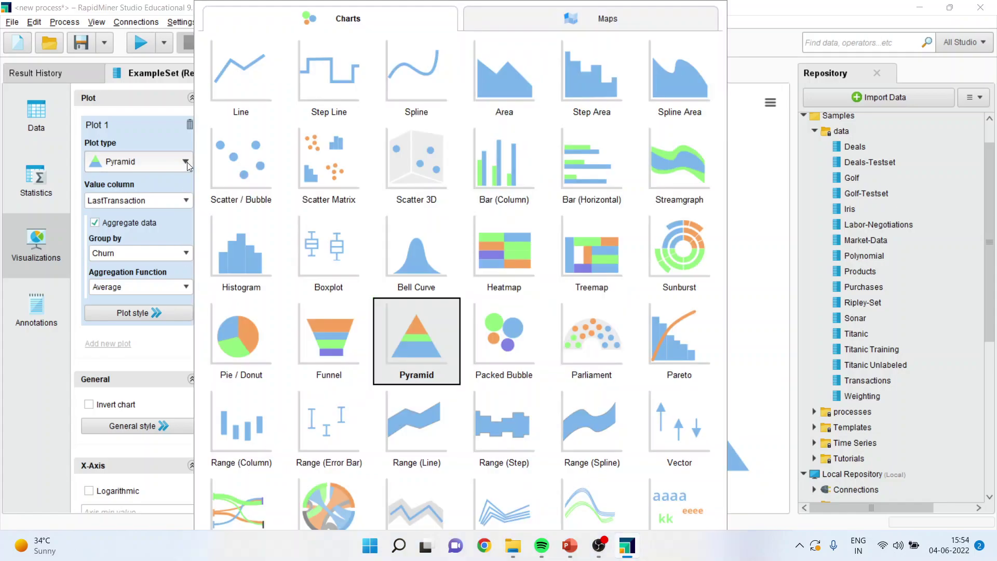
click(503, 263)
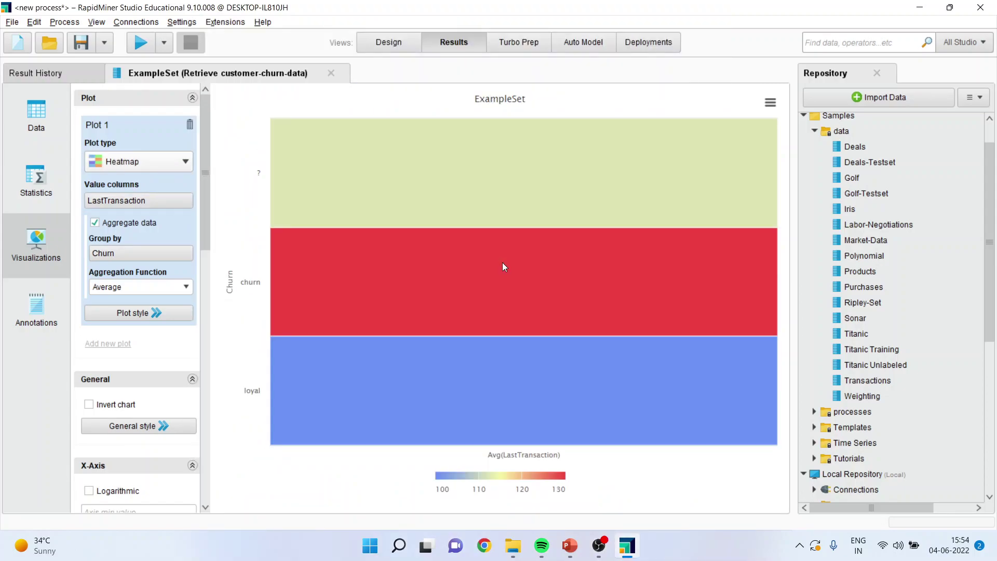
- Swap the heatmap's value column from LastTransaction to Age and apply it
mouse_move(503, 263)
click(158, 201)
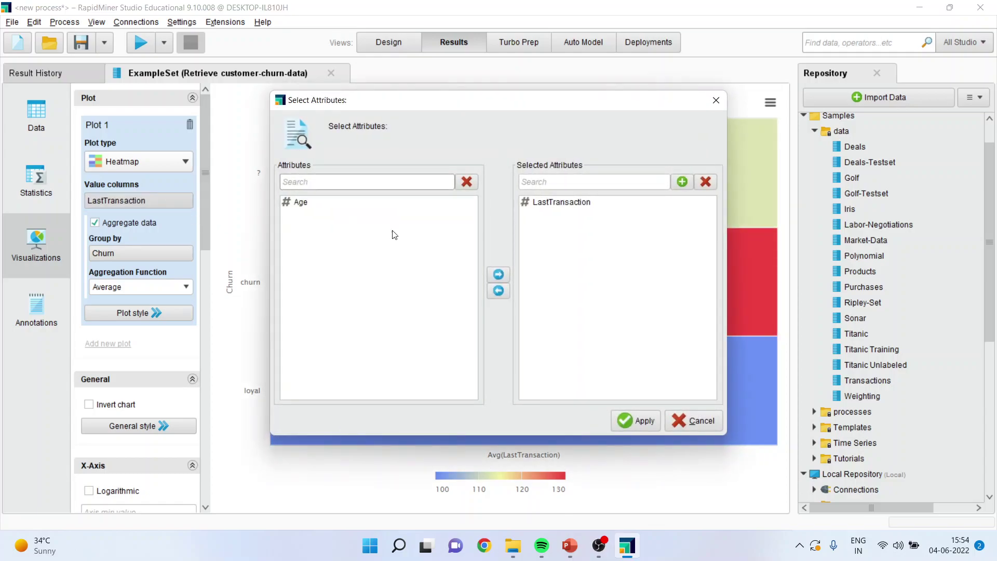
click(311, 204)
click(498, 275)
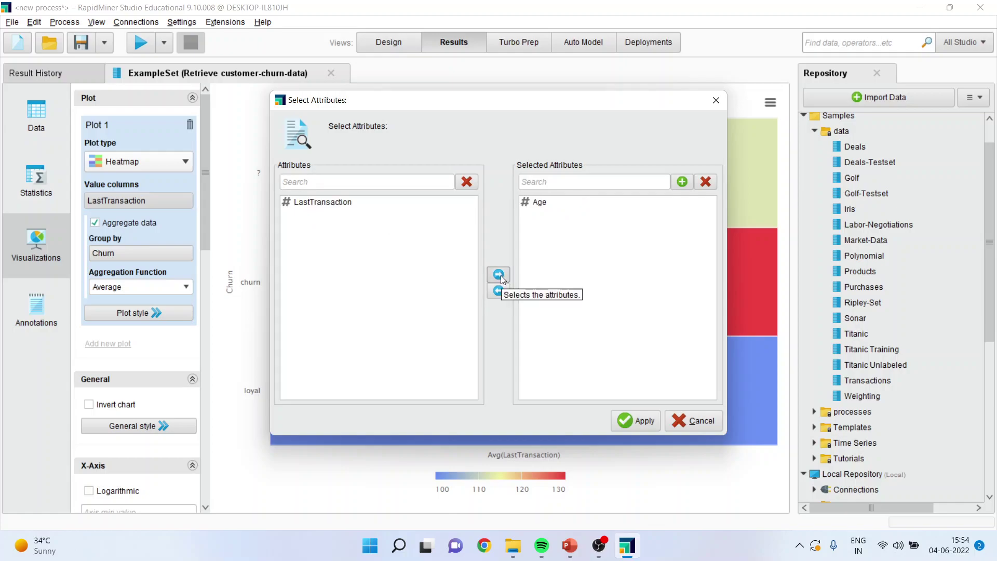
click(637, 420)
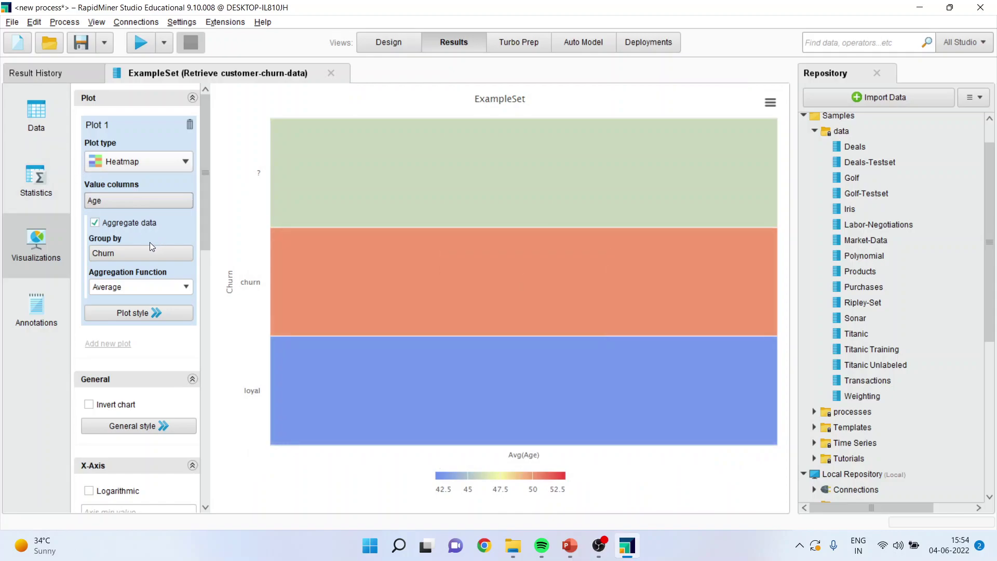
click(138, 251)
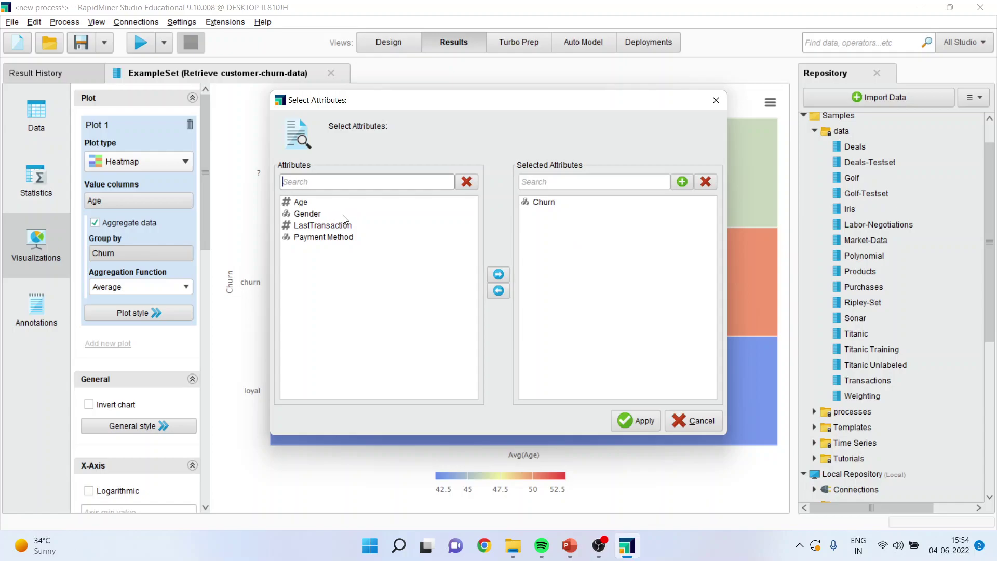
- Add Gender to the heatmap grouping alongside Churn
click(316, 215)
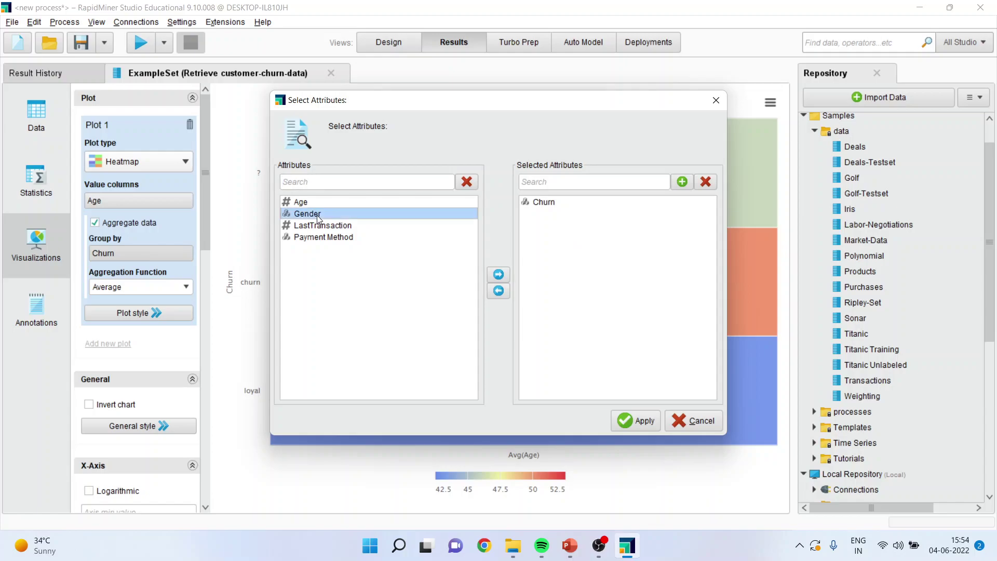
click(498, 275)
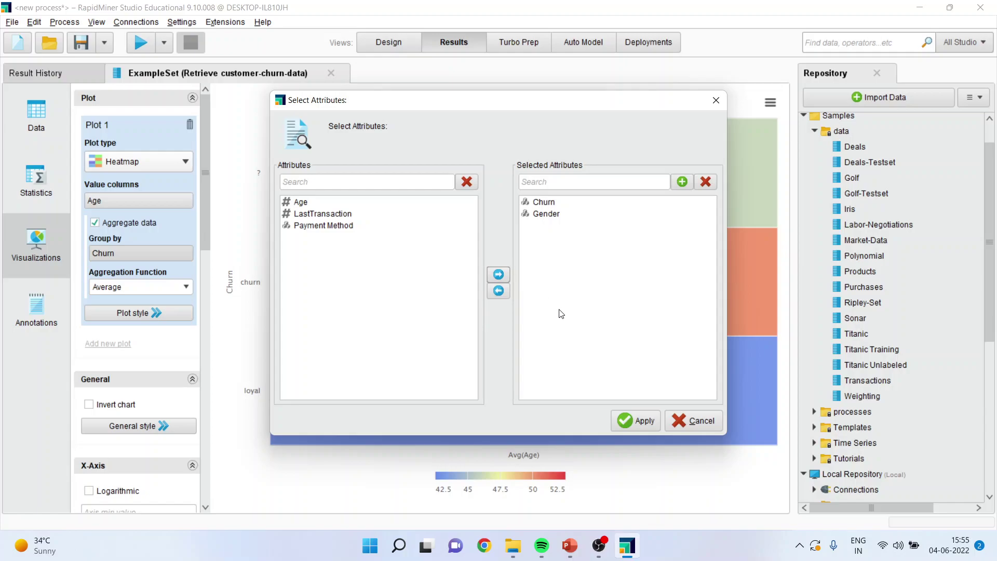
click(639, 425)
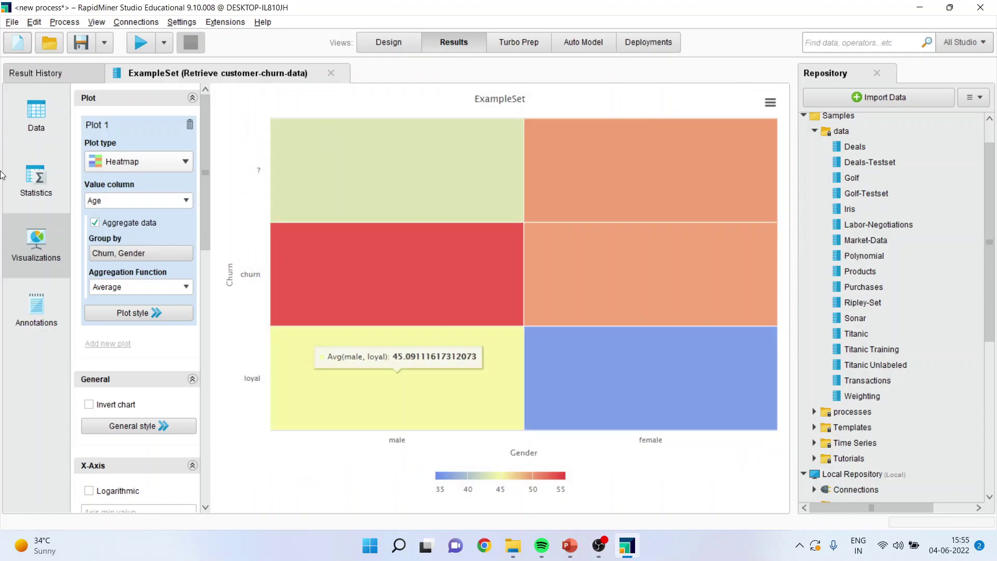
- Add Payment Method to the heatmap grouping as well
click(161, 254)
click(347, 226)
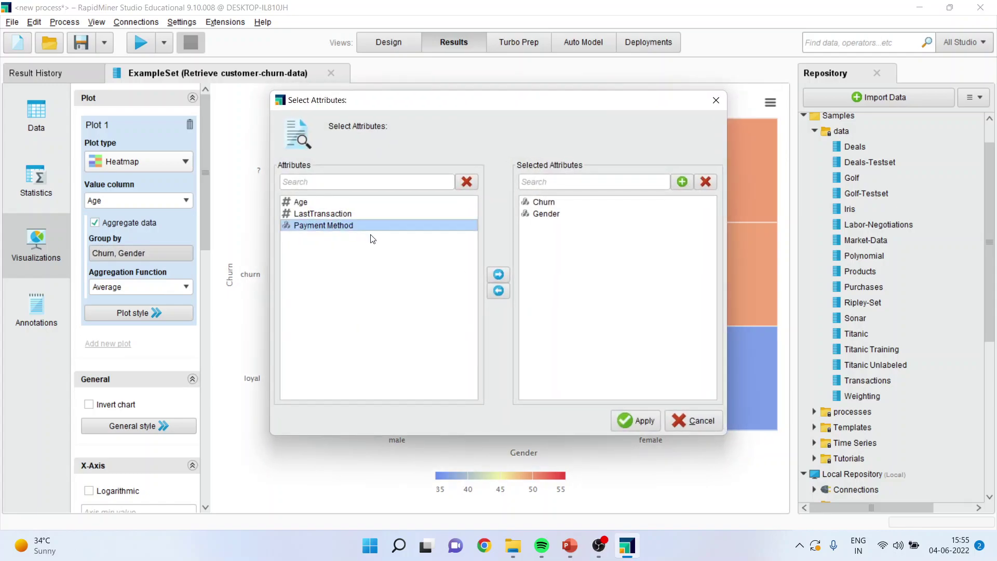
click(497, 273)
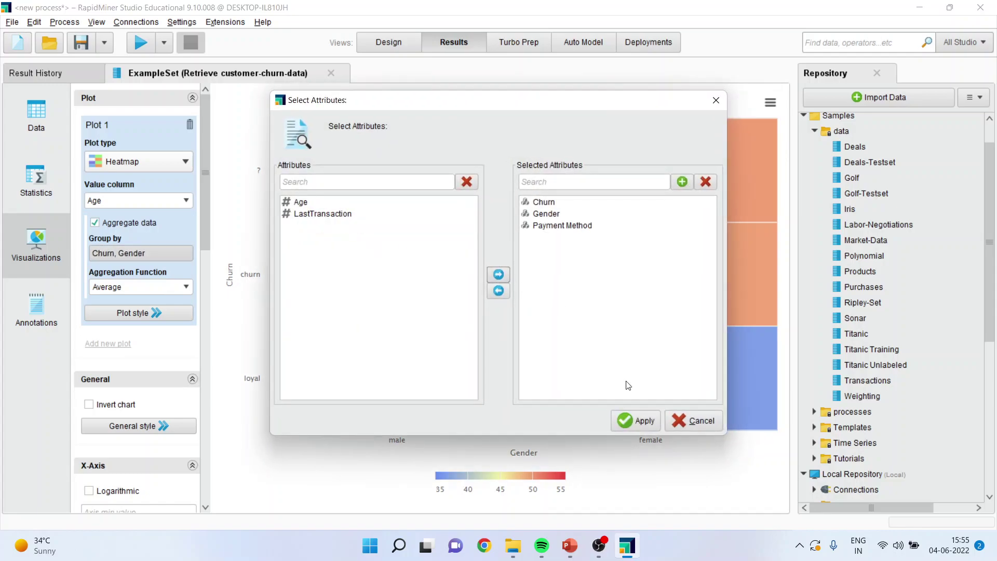
click(629, 419)
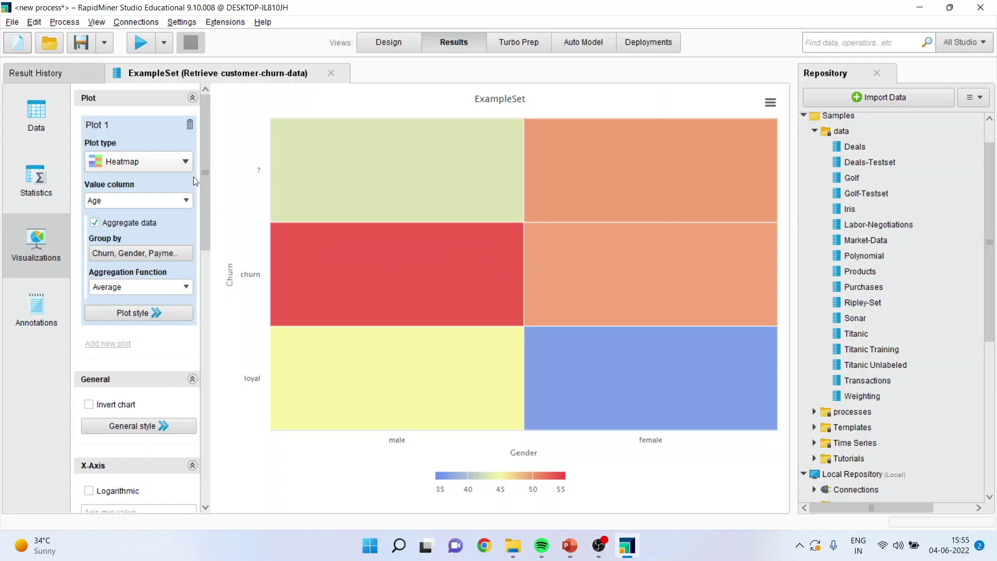
- Switch to a parliament chart using Count as the aggregation function
click(186, 162)
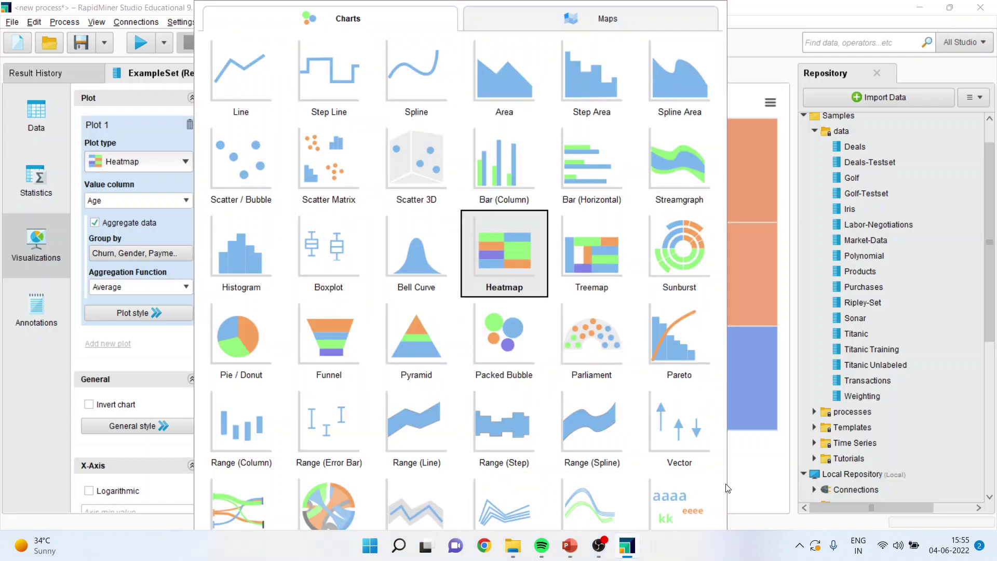
click(613, 369)
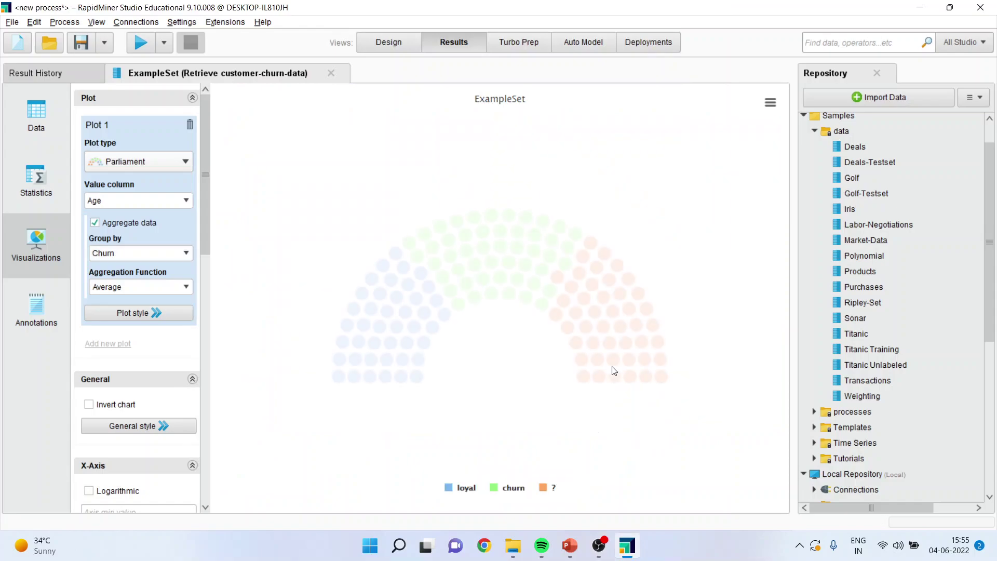
click(186, 201)
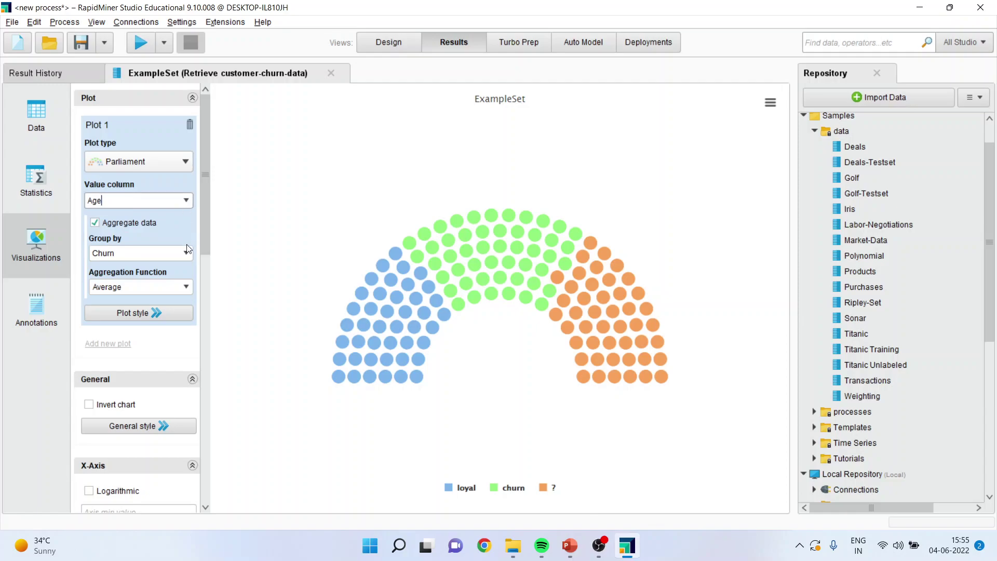
click(186, 287)
click(151, 312)
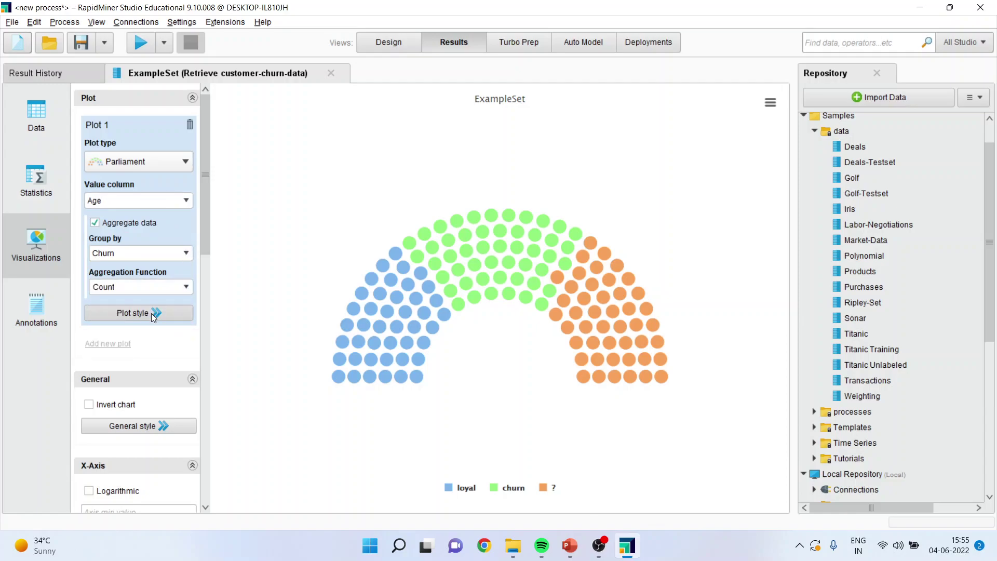
- Set the parliament value column to Gender, keeping the grouping by Churn
click(186, 200)
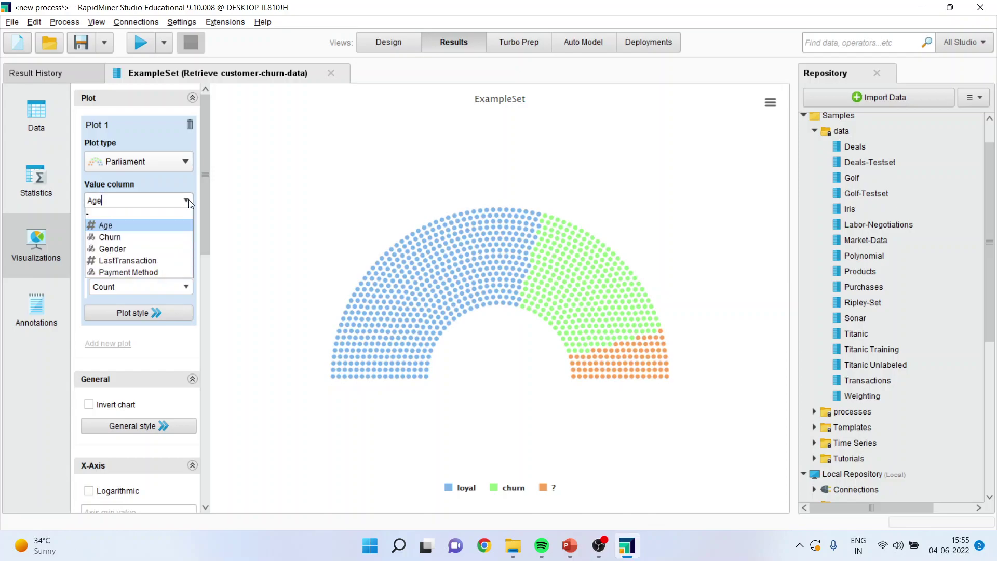
click(150, 237)
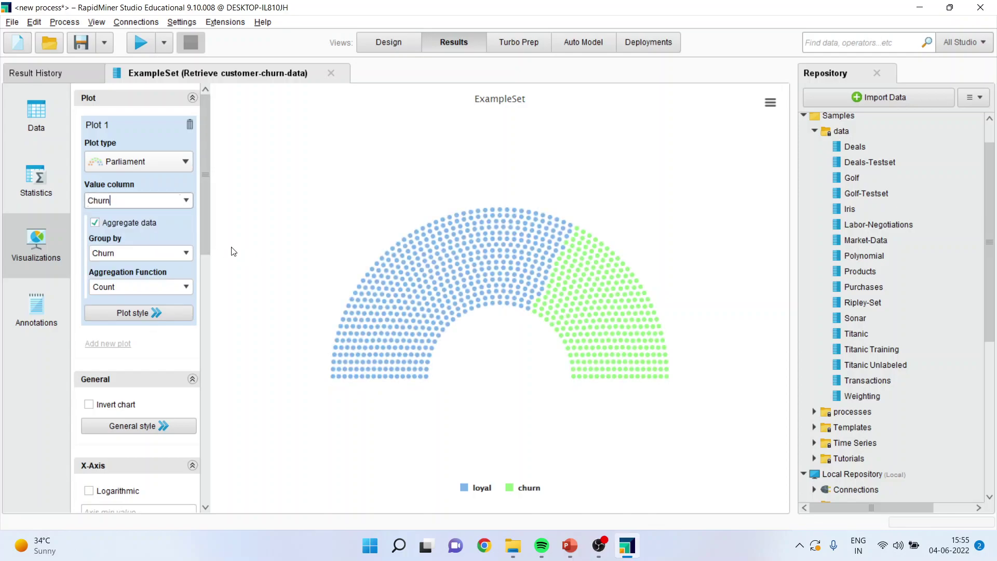
click(185, 200)
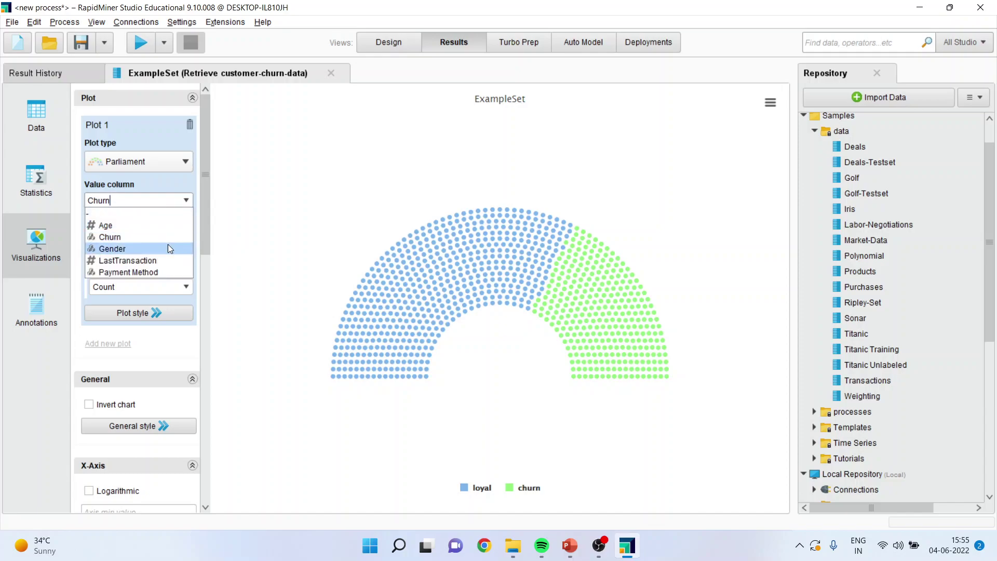
click(167, 244)
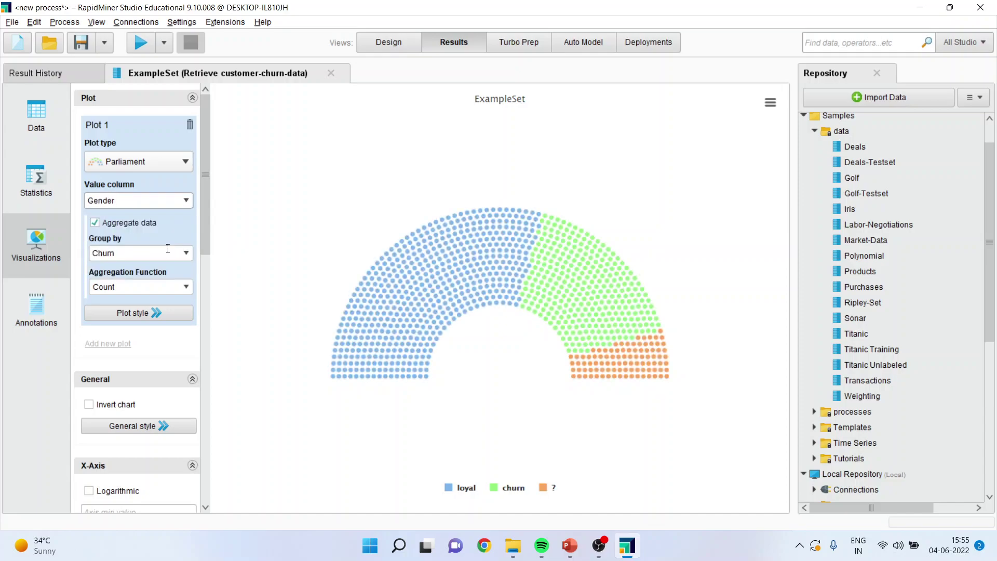
mouse_move(437, 275)
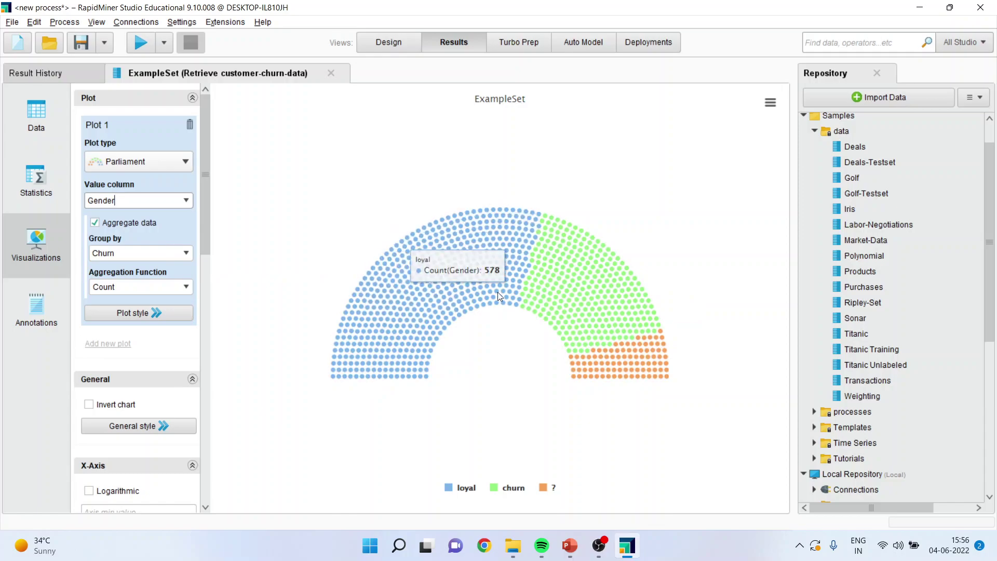
mouse_move(556, 301)
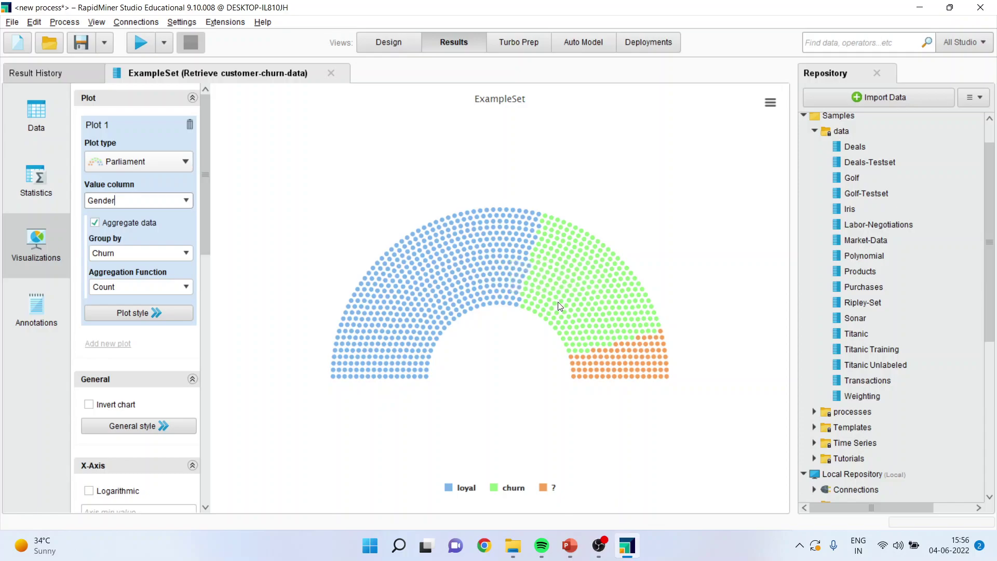
- Confirm the parliament settings: value Gender, grouped by Churn, Count aggregation
click(186, 201)
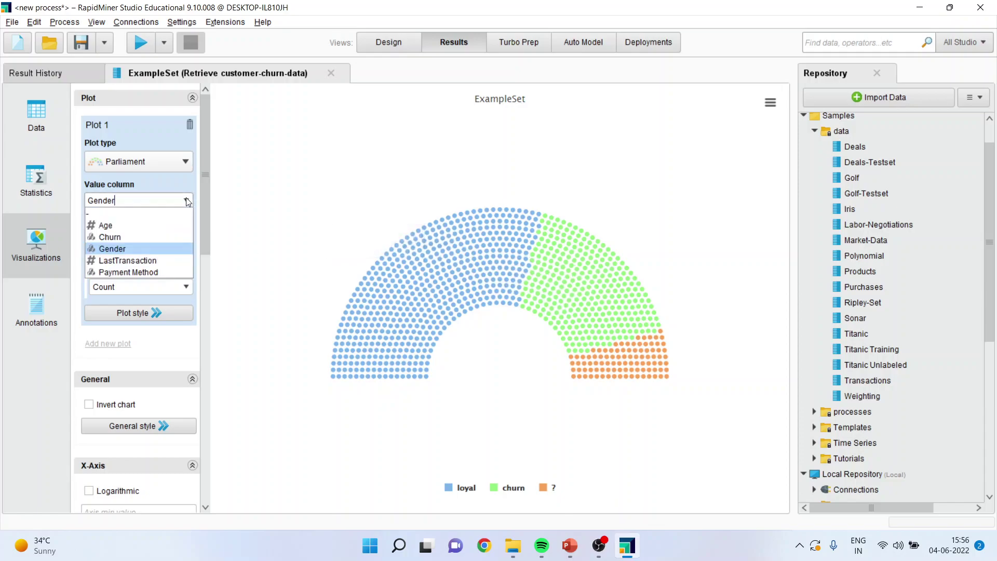
click(158, 249)
click(186, 253)
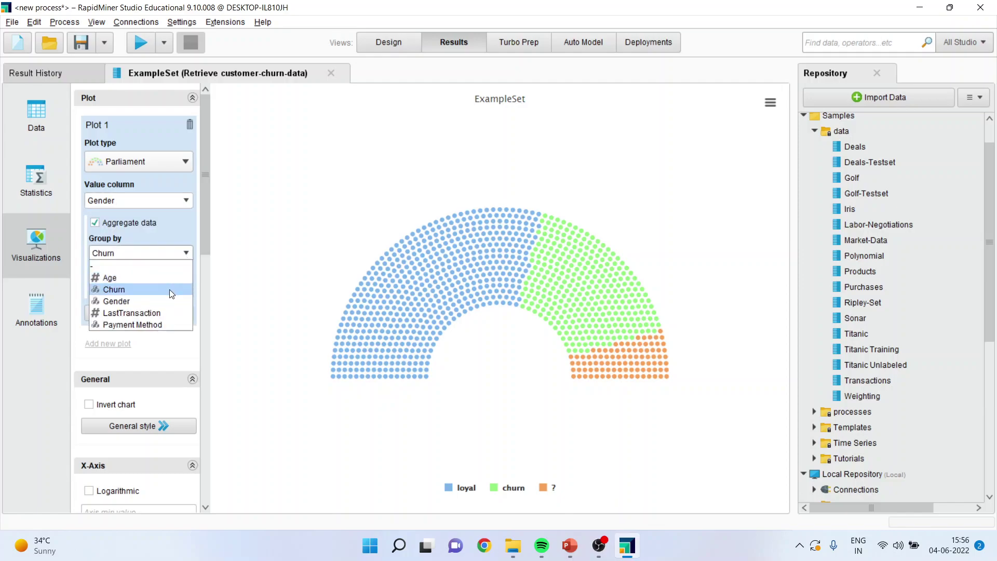
click(171, 291)
click(186, 287)
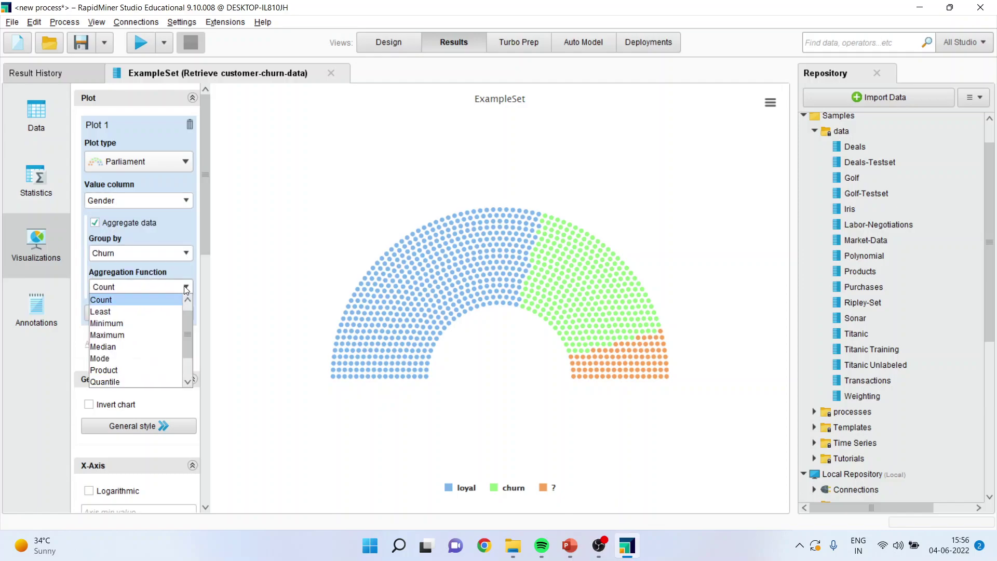
click(186, 286)
- Count Churn grouped by Gender instead, after briefly trying LastTransaction as the grouping
click(187, 201)
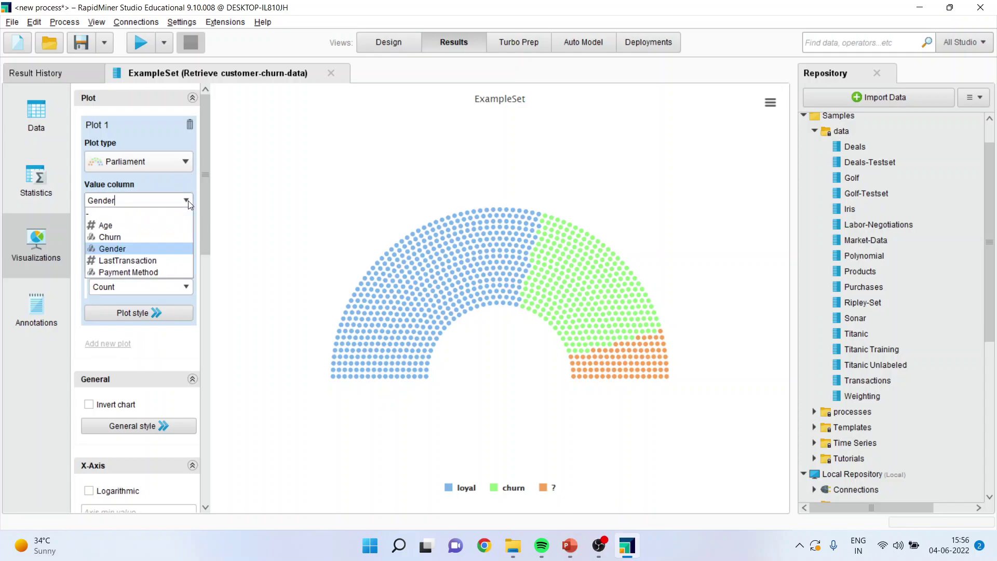
click(170, 232)
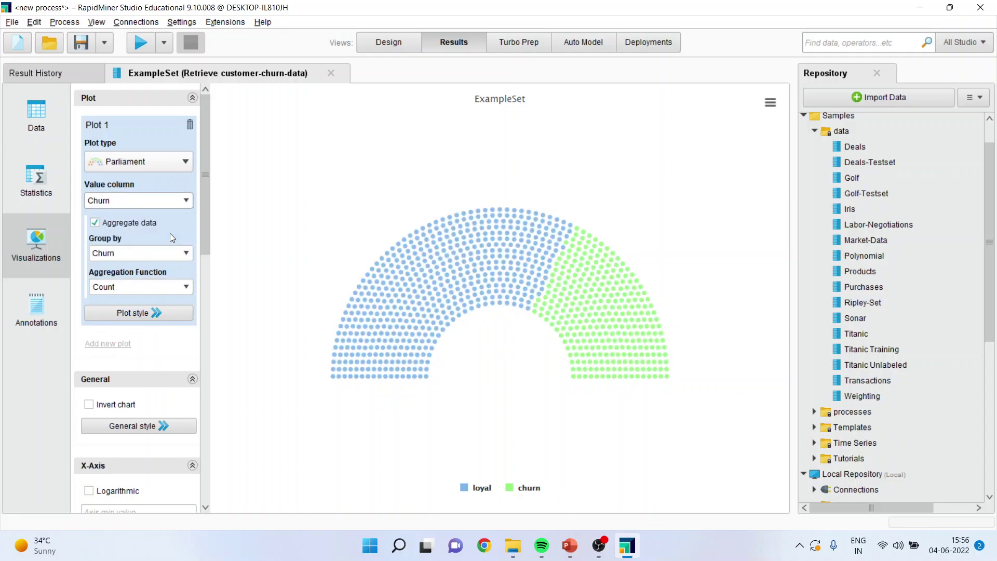
click(186, 253)
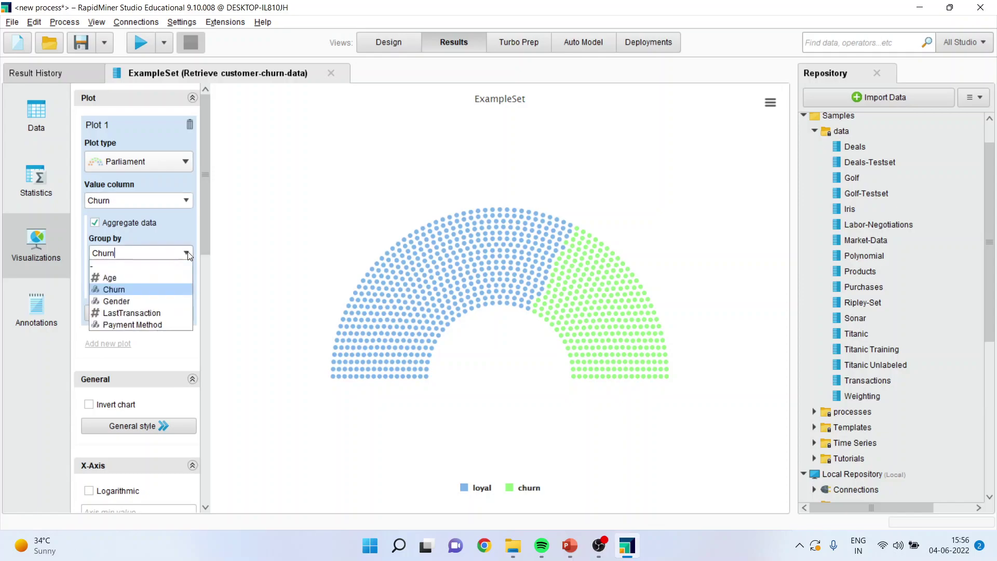
click(148, 311)
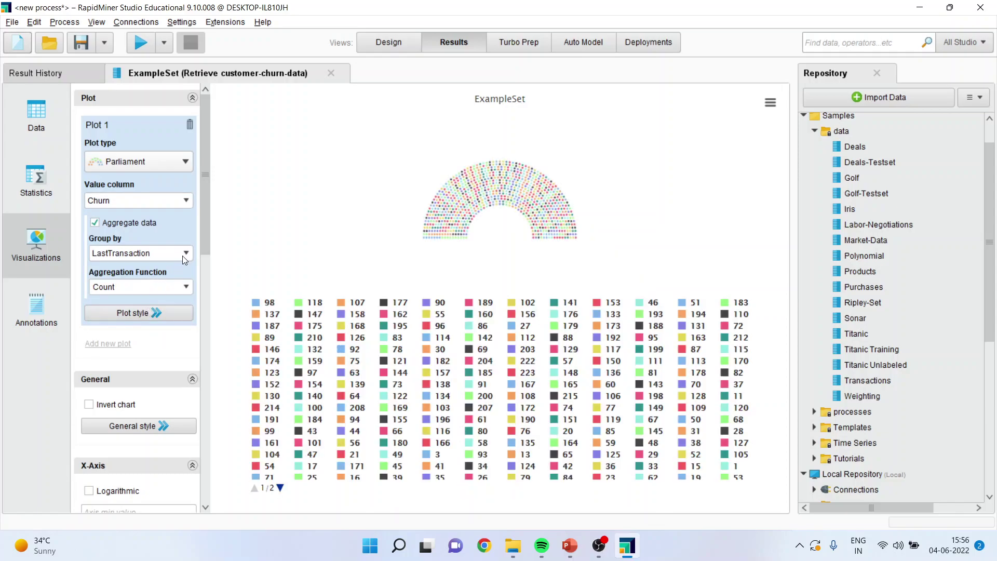
click(188, 253)
click(164, 296)
mouse_move(414, 303)
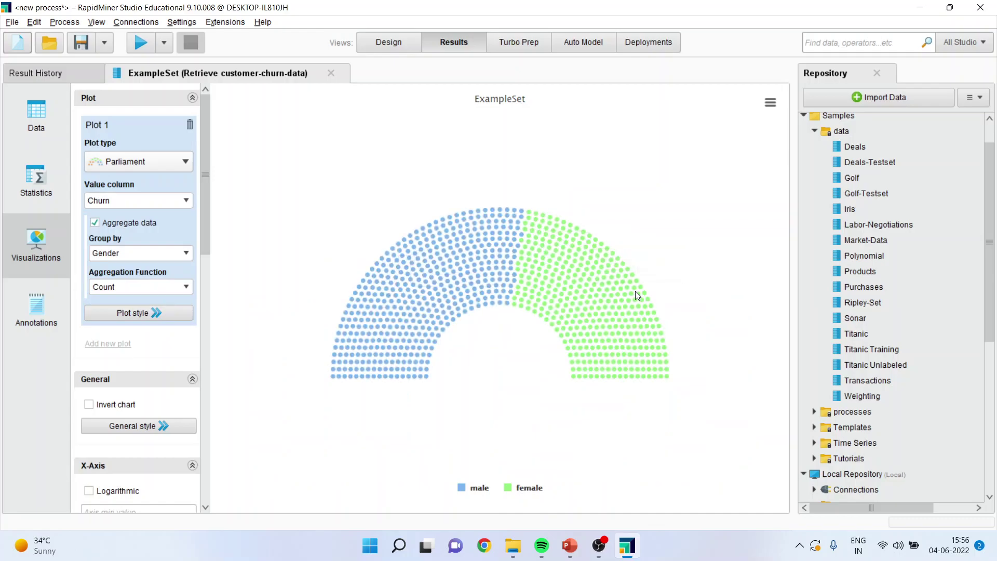
mouse_move(568, 279)
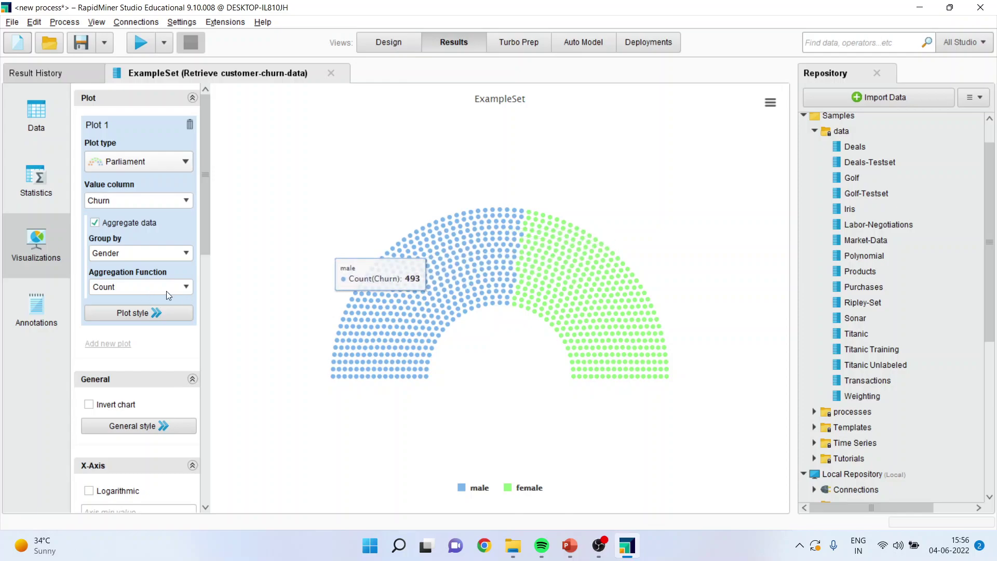
click(186, 286)
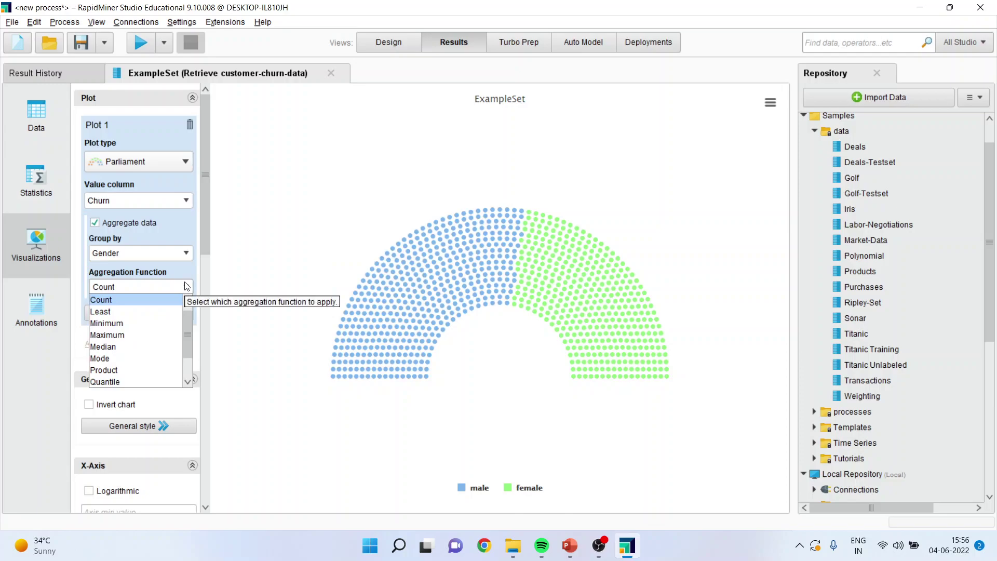
click(308, 254)
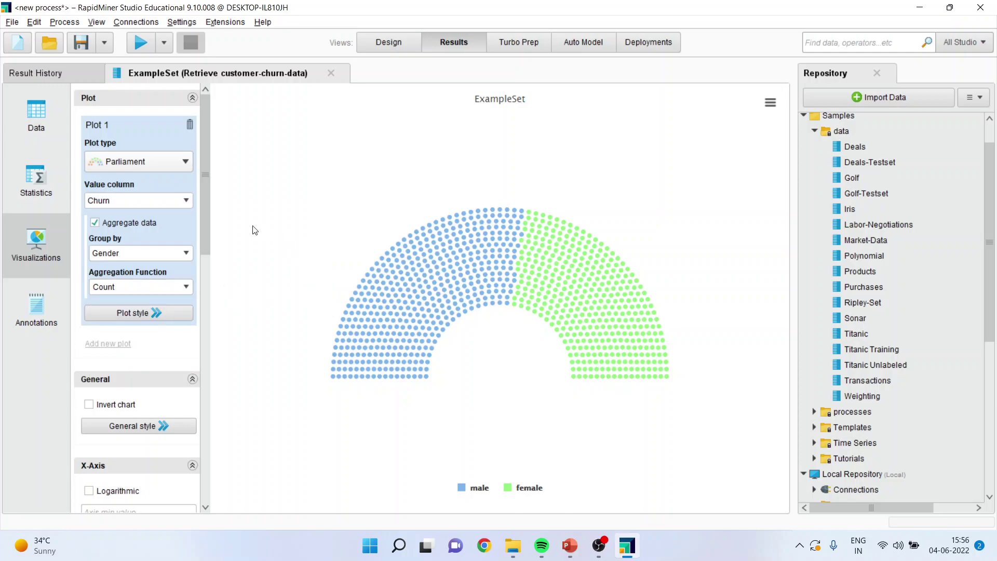
- Make it a Pareto chart of average LastTransaction grouped by Age
click(185, 162)
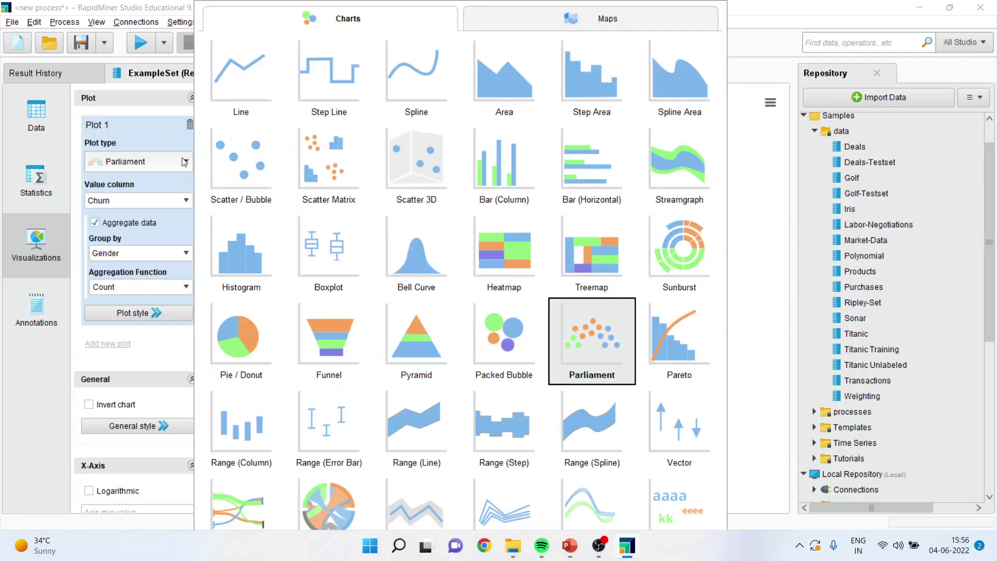
click(671, 338)
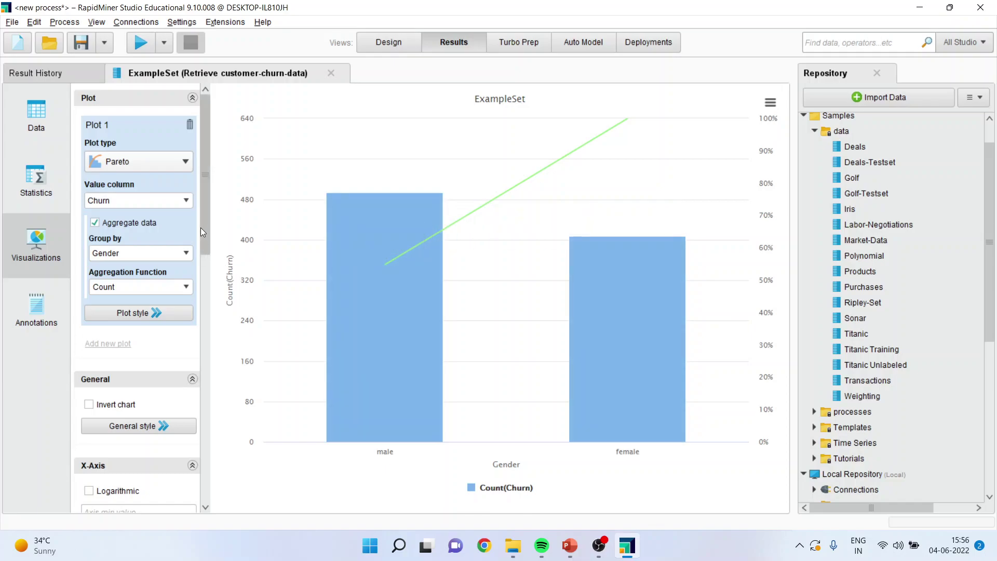
click(186, 201)
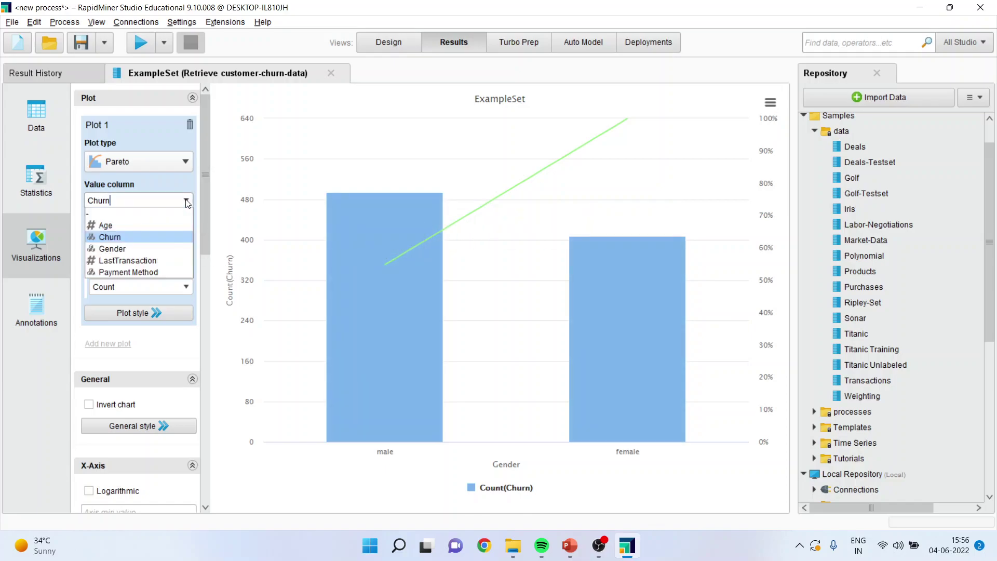
click(163, 261)
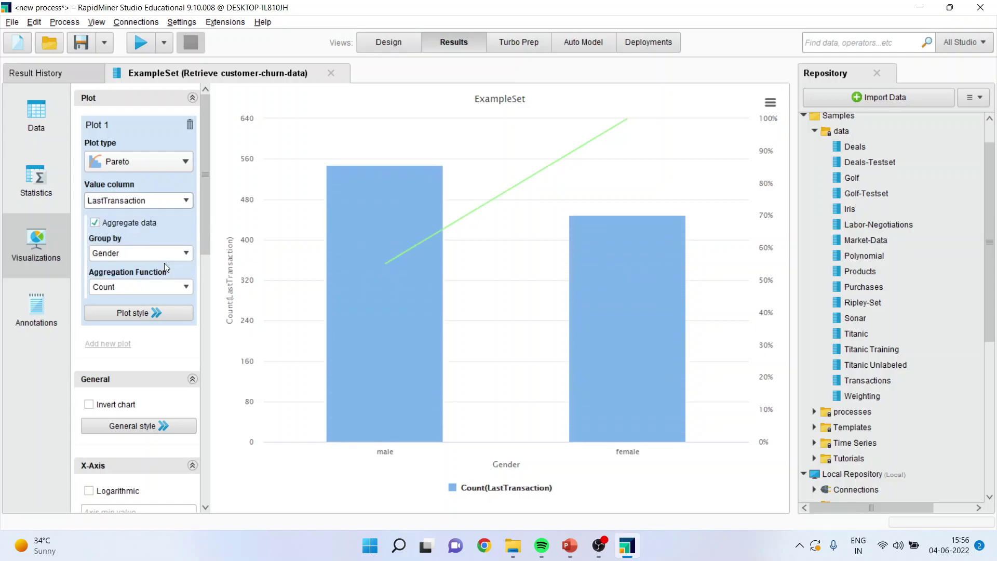
click(186, 253)
click(173, 281)
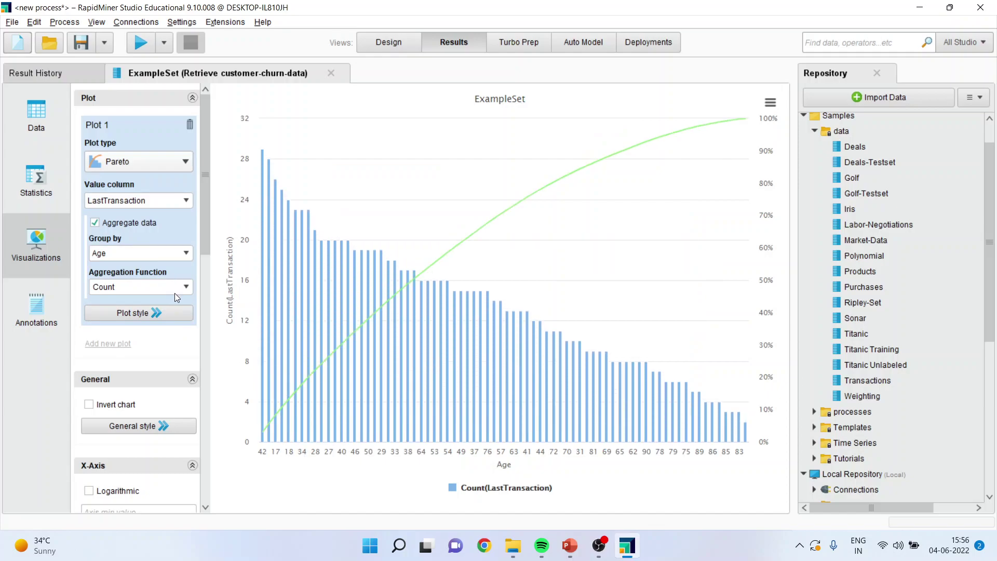
click(187, 291)
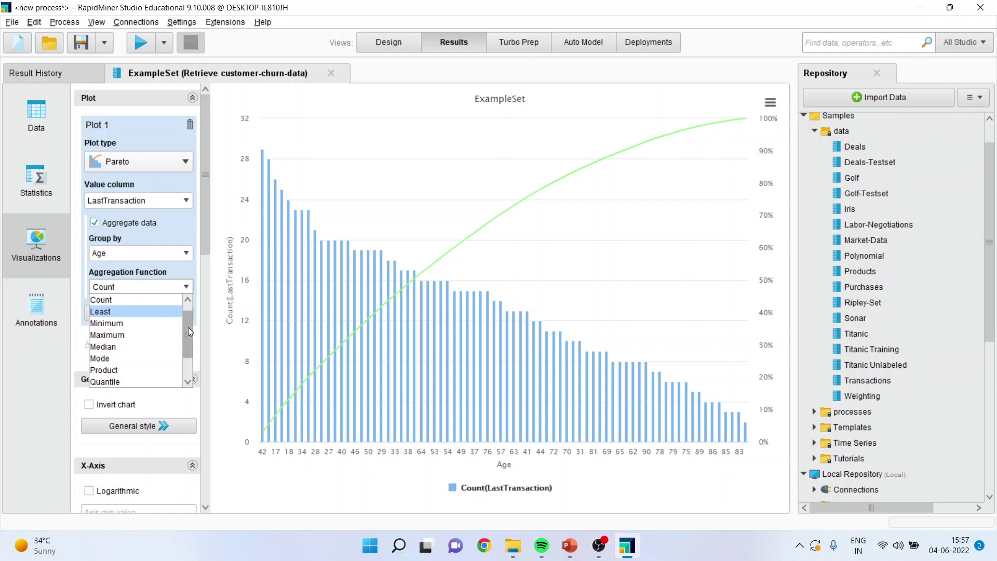
click(156, 299)
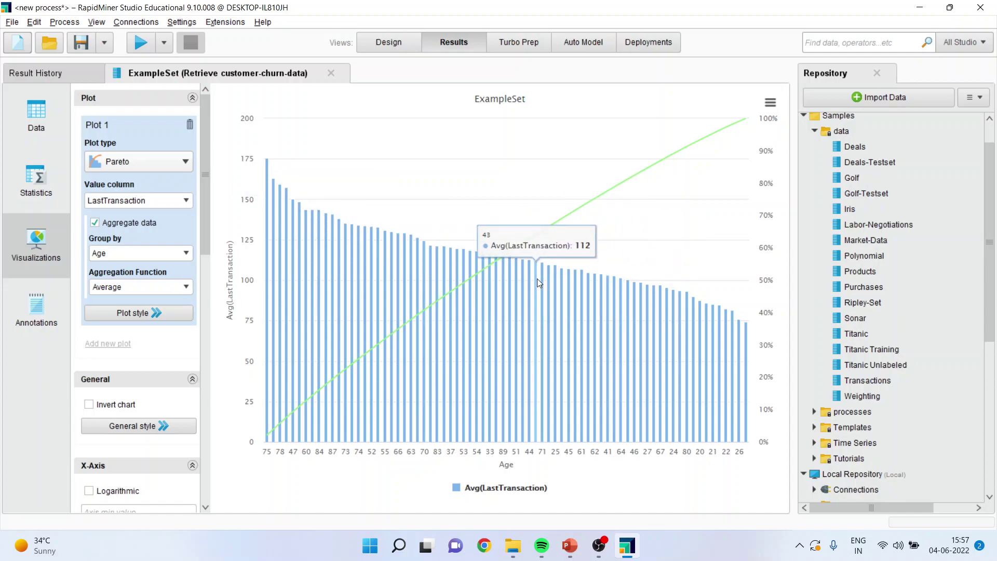
- Choose Print/Export Image from the File menu
click(12, 21)
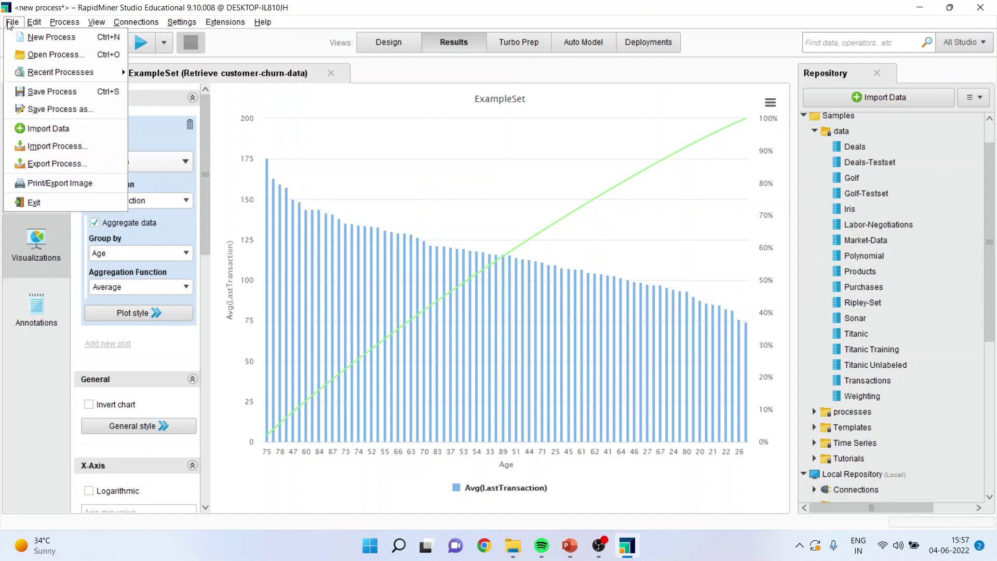
click(82, 182)
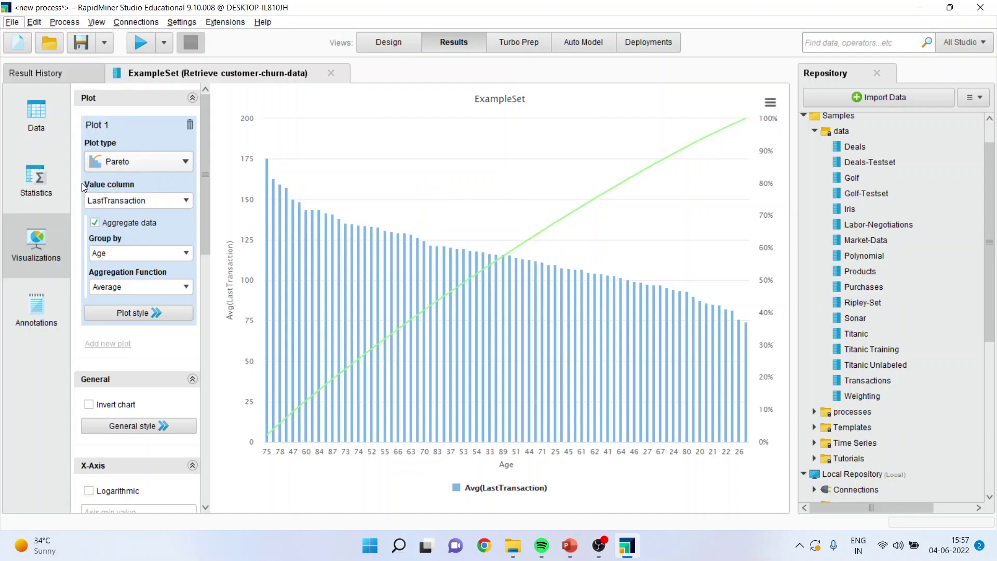